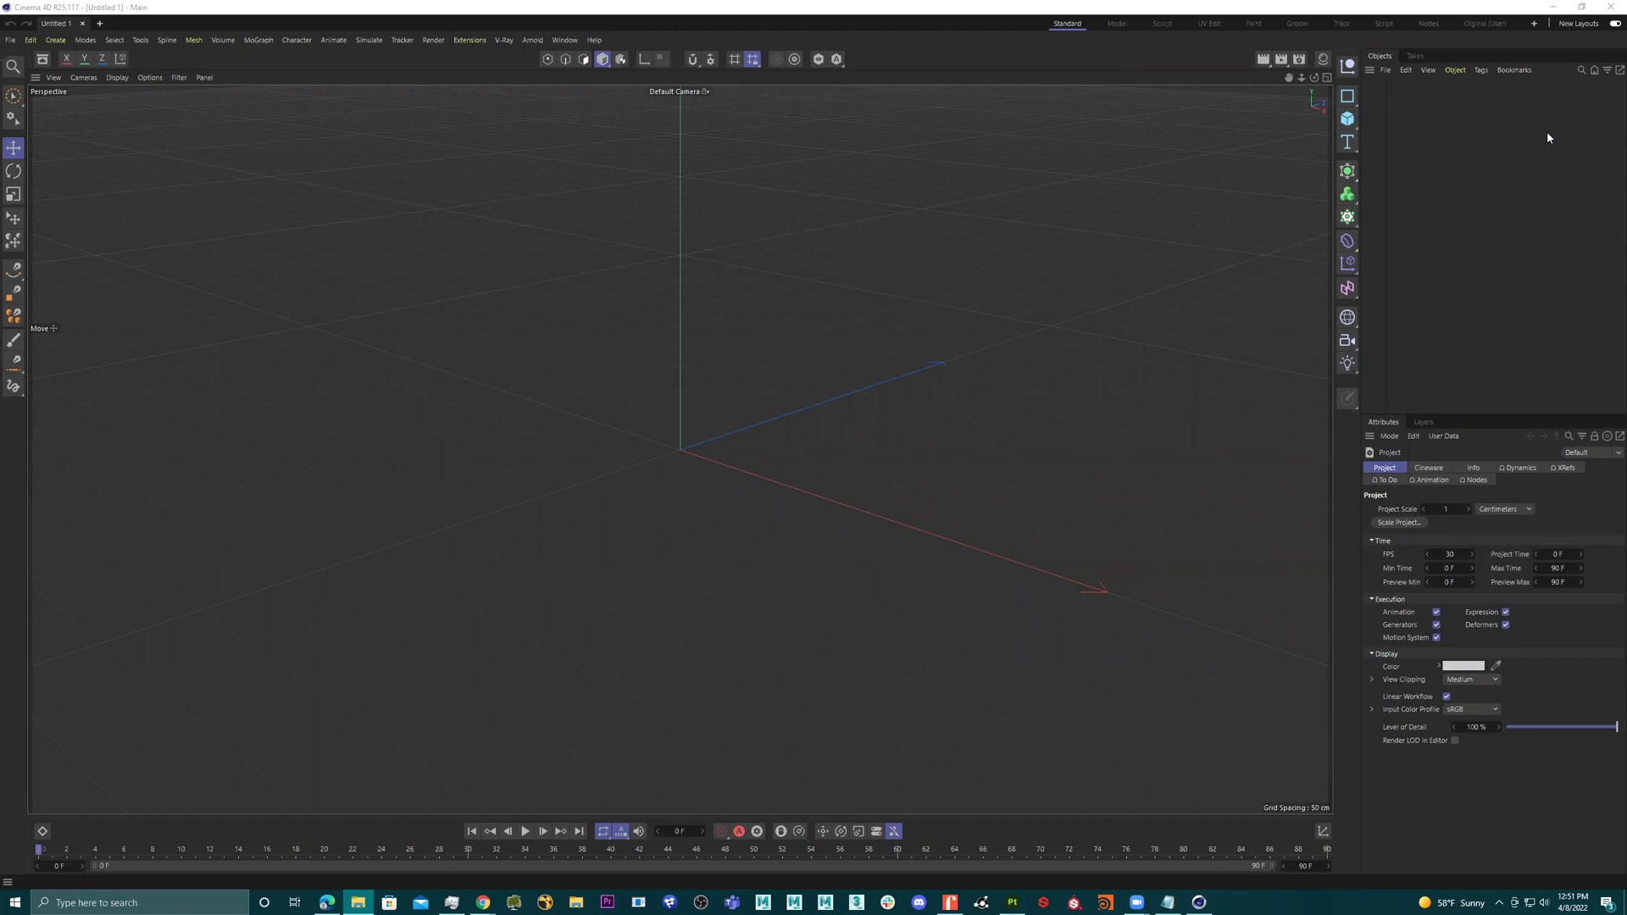
Tilt the empty scene's view to show the ground horizon and open an InPrivate Edge window.
mouse_move(802, 421)
left_mouse_down("alt")
mouse_move(814, 399)
mouse_move(797, 404)
left_mouse_up("alt")
left_click(328, 901)
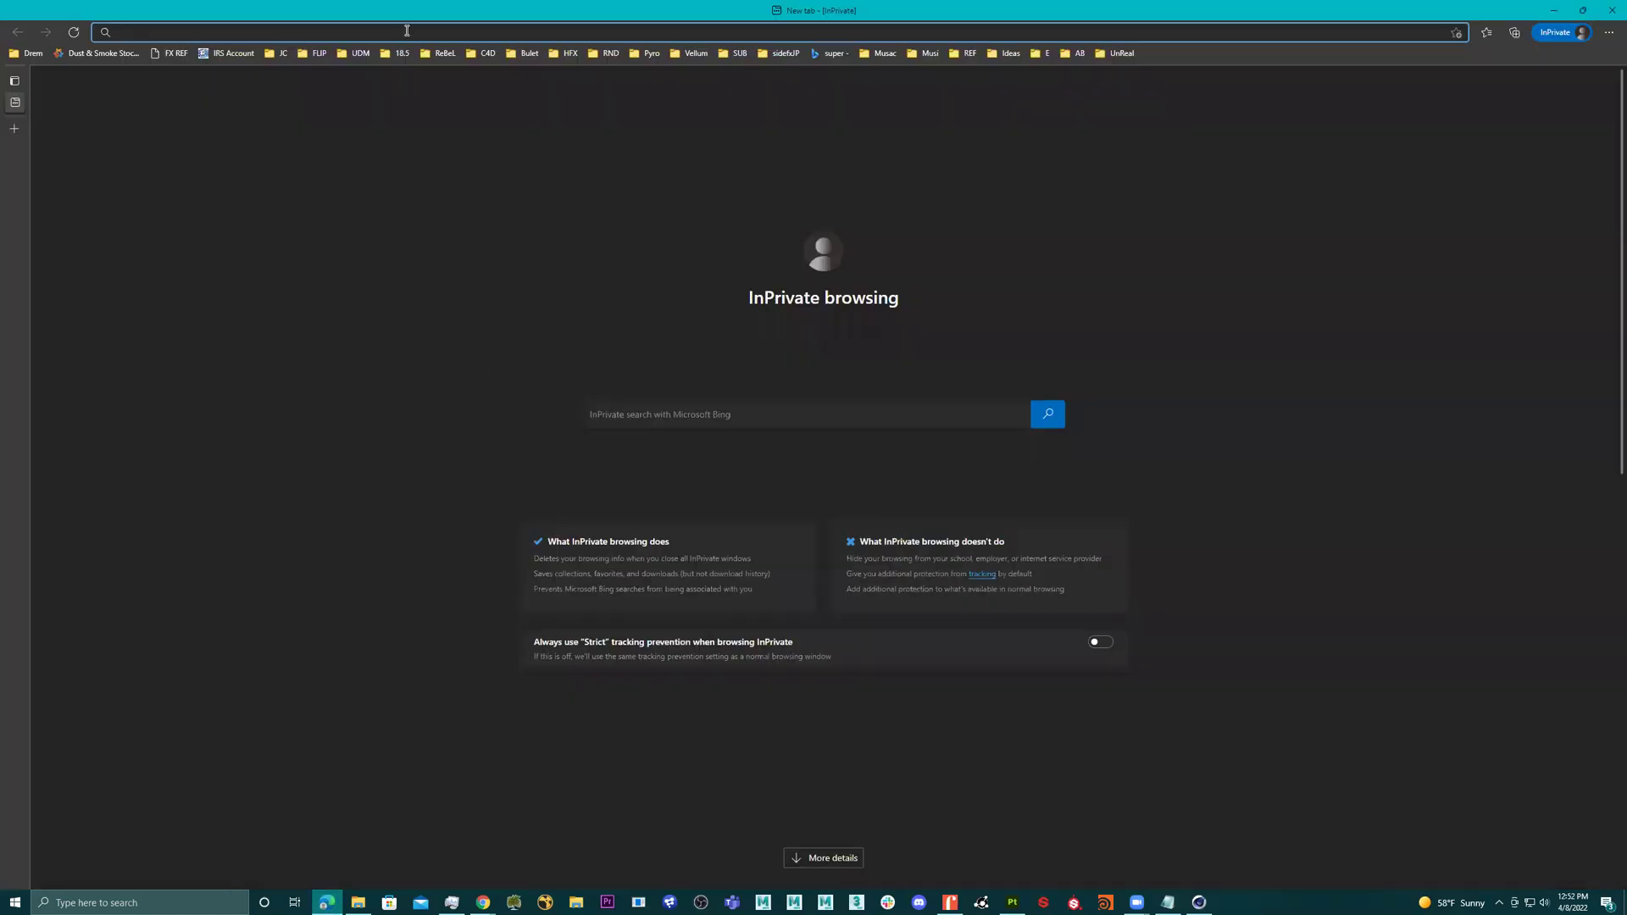
Search Bing for 'vfx backplate parking lot' and show the image results.
type("vfx")
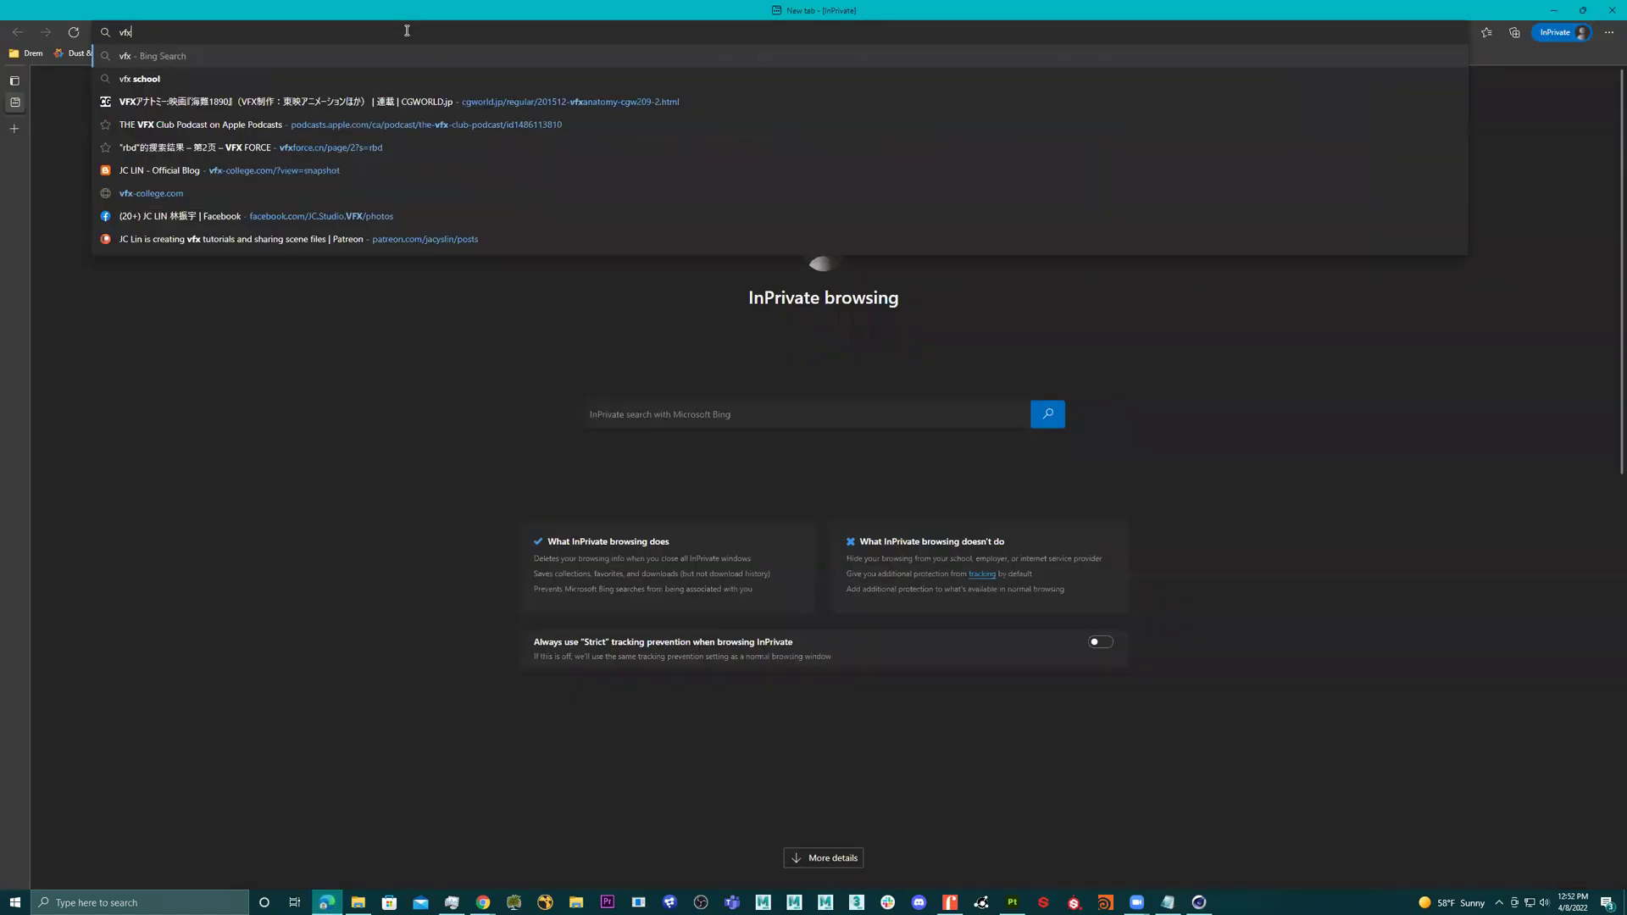
type(" backplat")
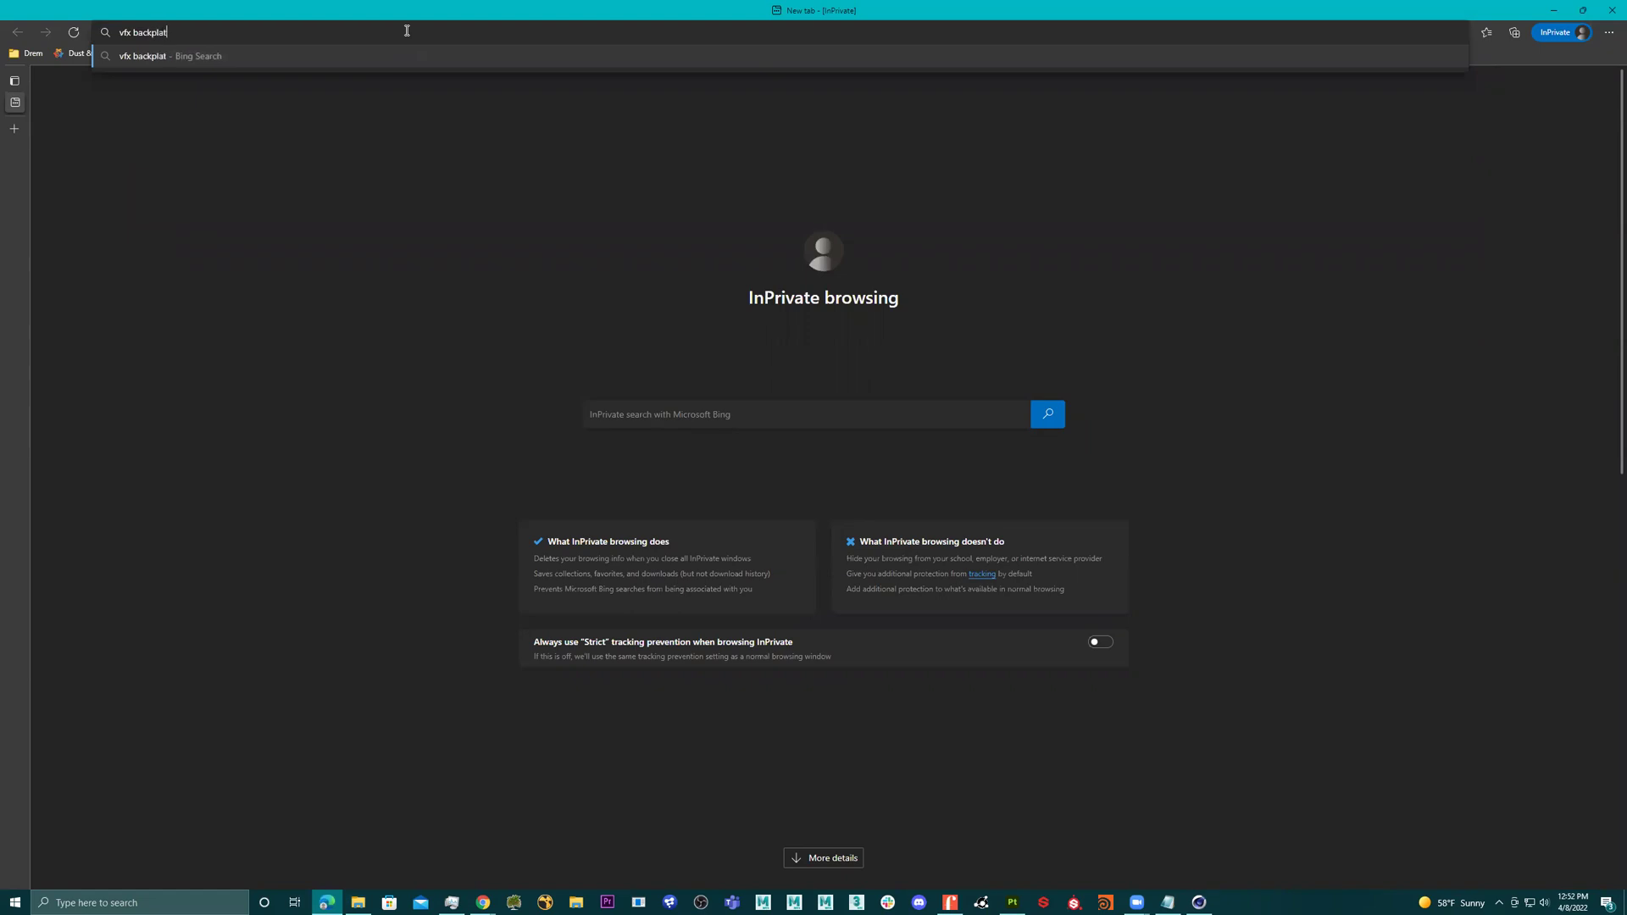
type("e parking lot")
key("Return")
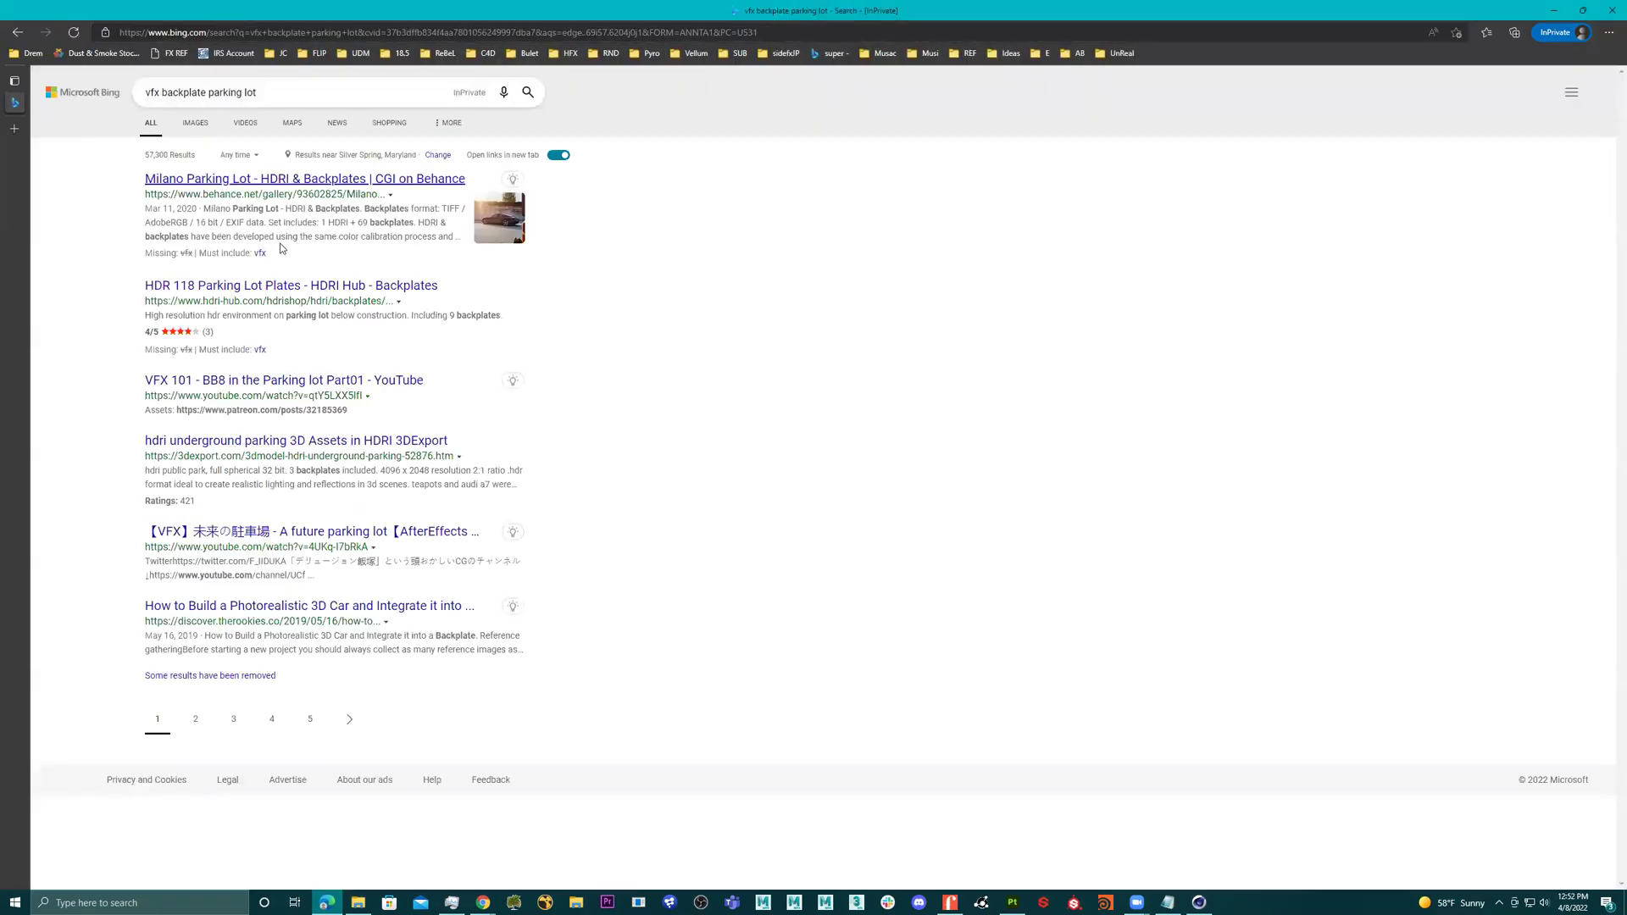
left_click(208, 123)
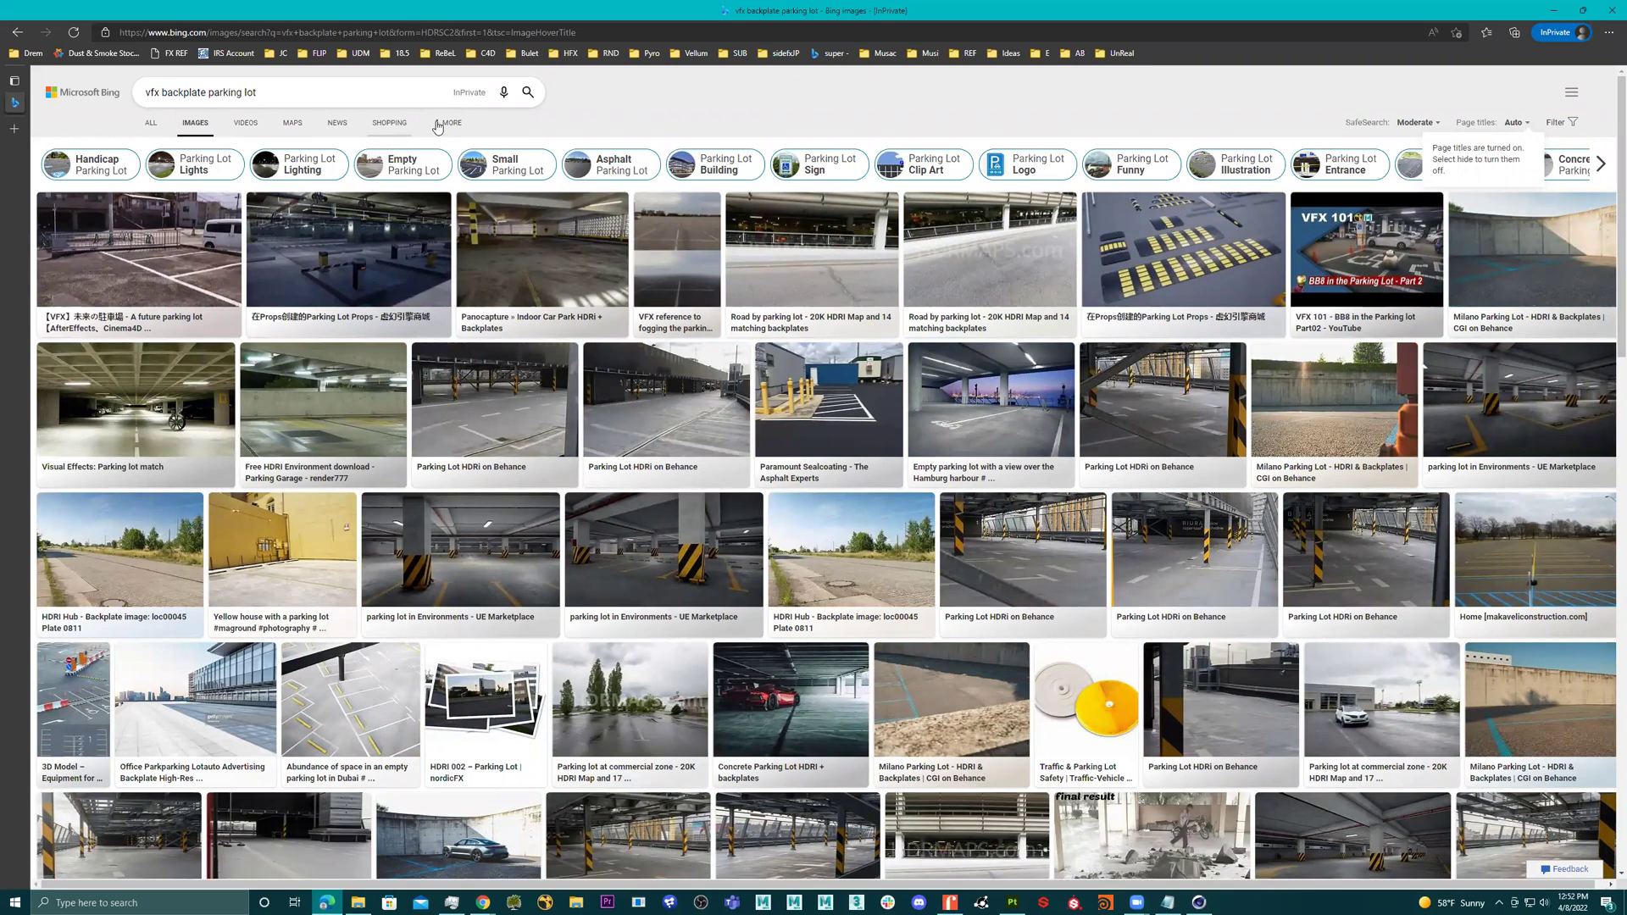
mouse_move(445, 123)
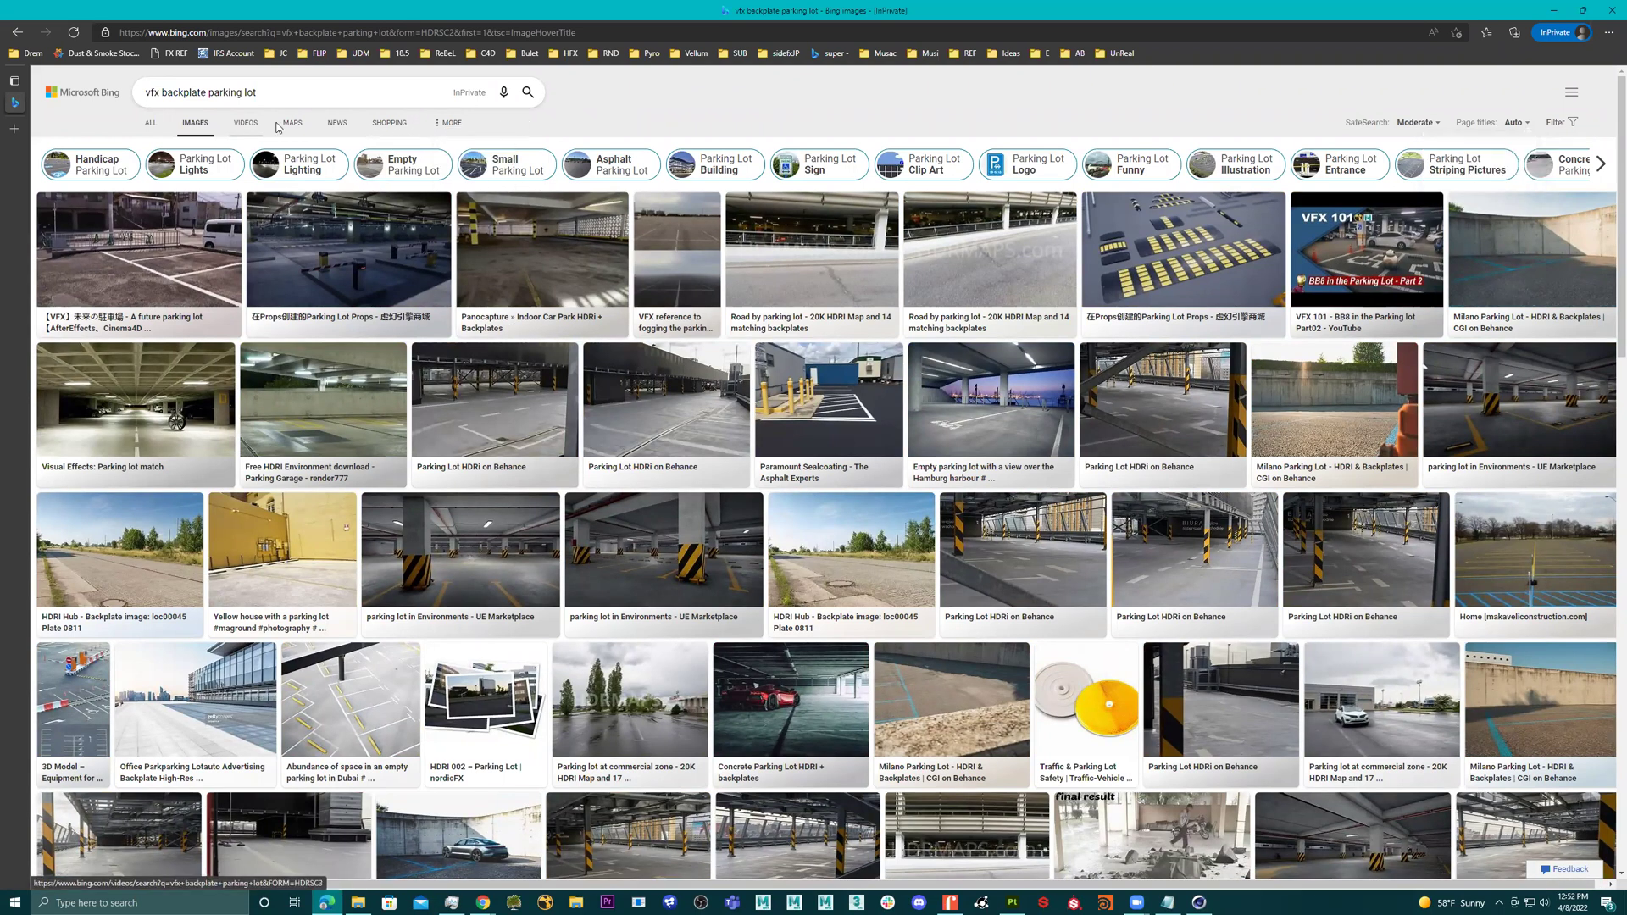
Filter the image results to Extra large size and scroll through the parking-lot photos.
left_click(1574, 124)
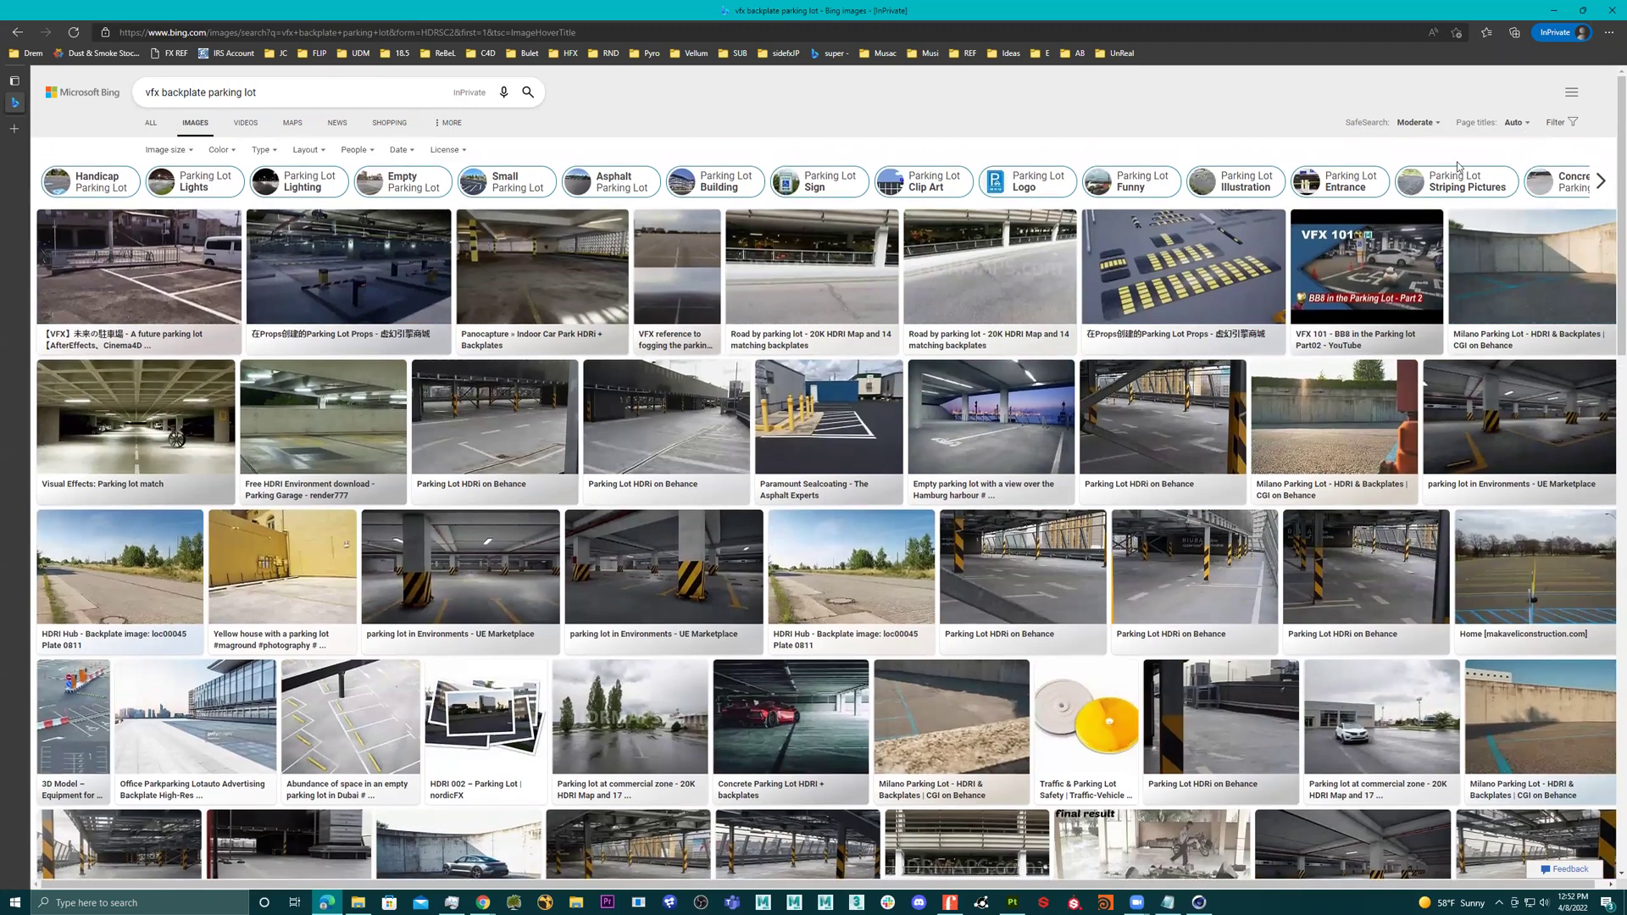
left_click(170, 150)
left_click(165, 251)
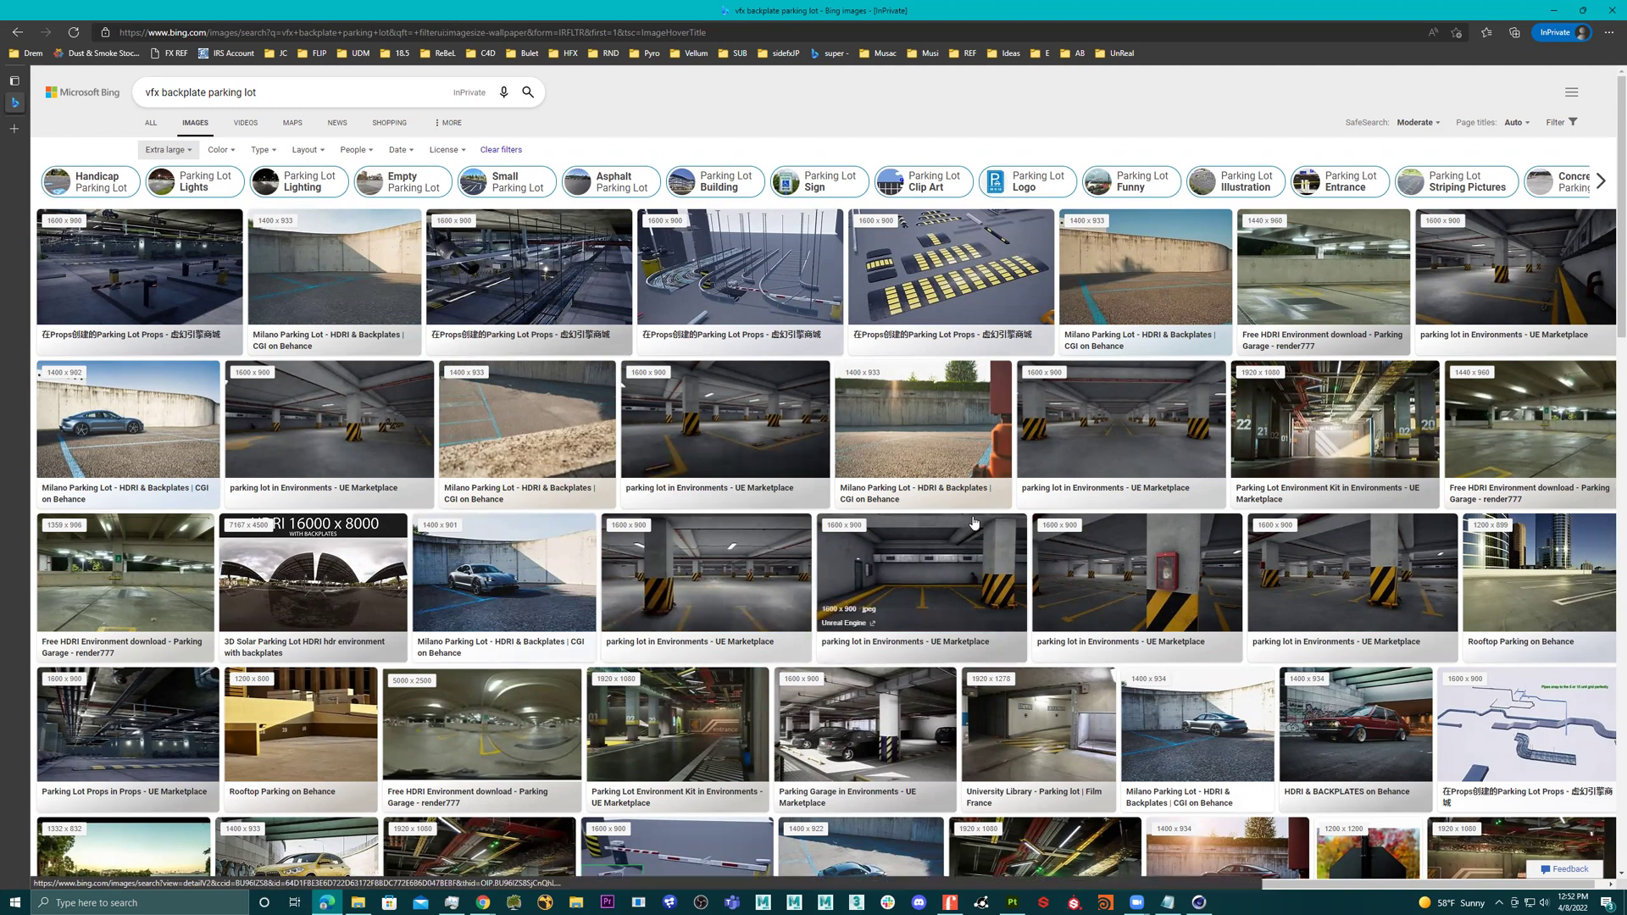
scroll(974, 522, "down", 1)
scroll(548, 531, "down", 3)
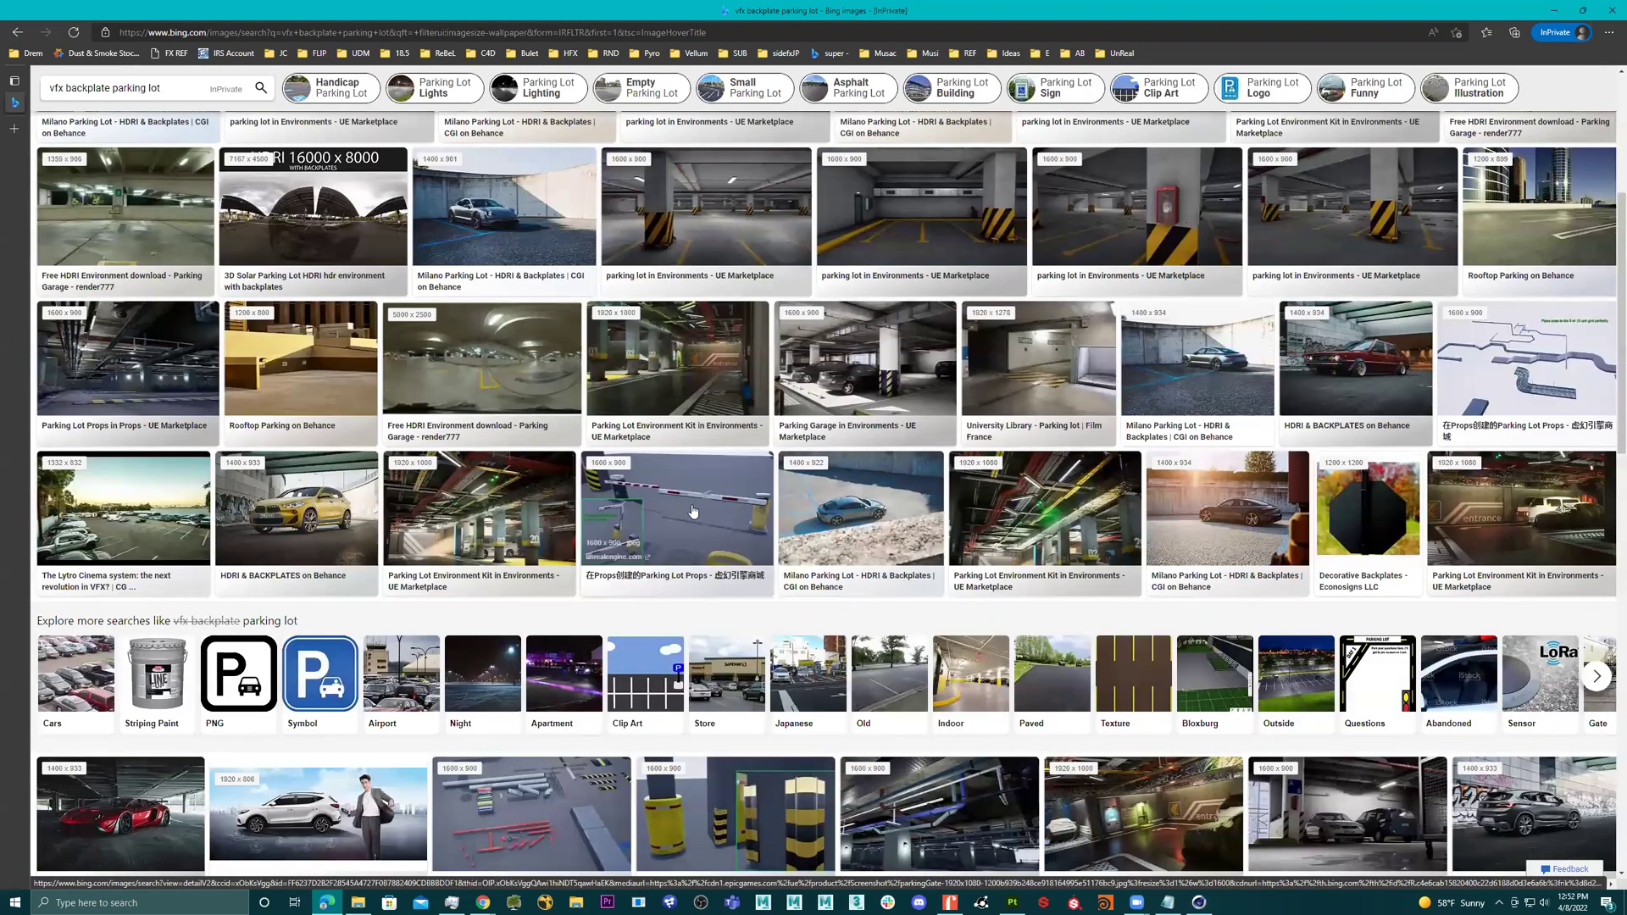
scroll(760, 559, "down", 4)
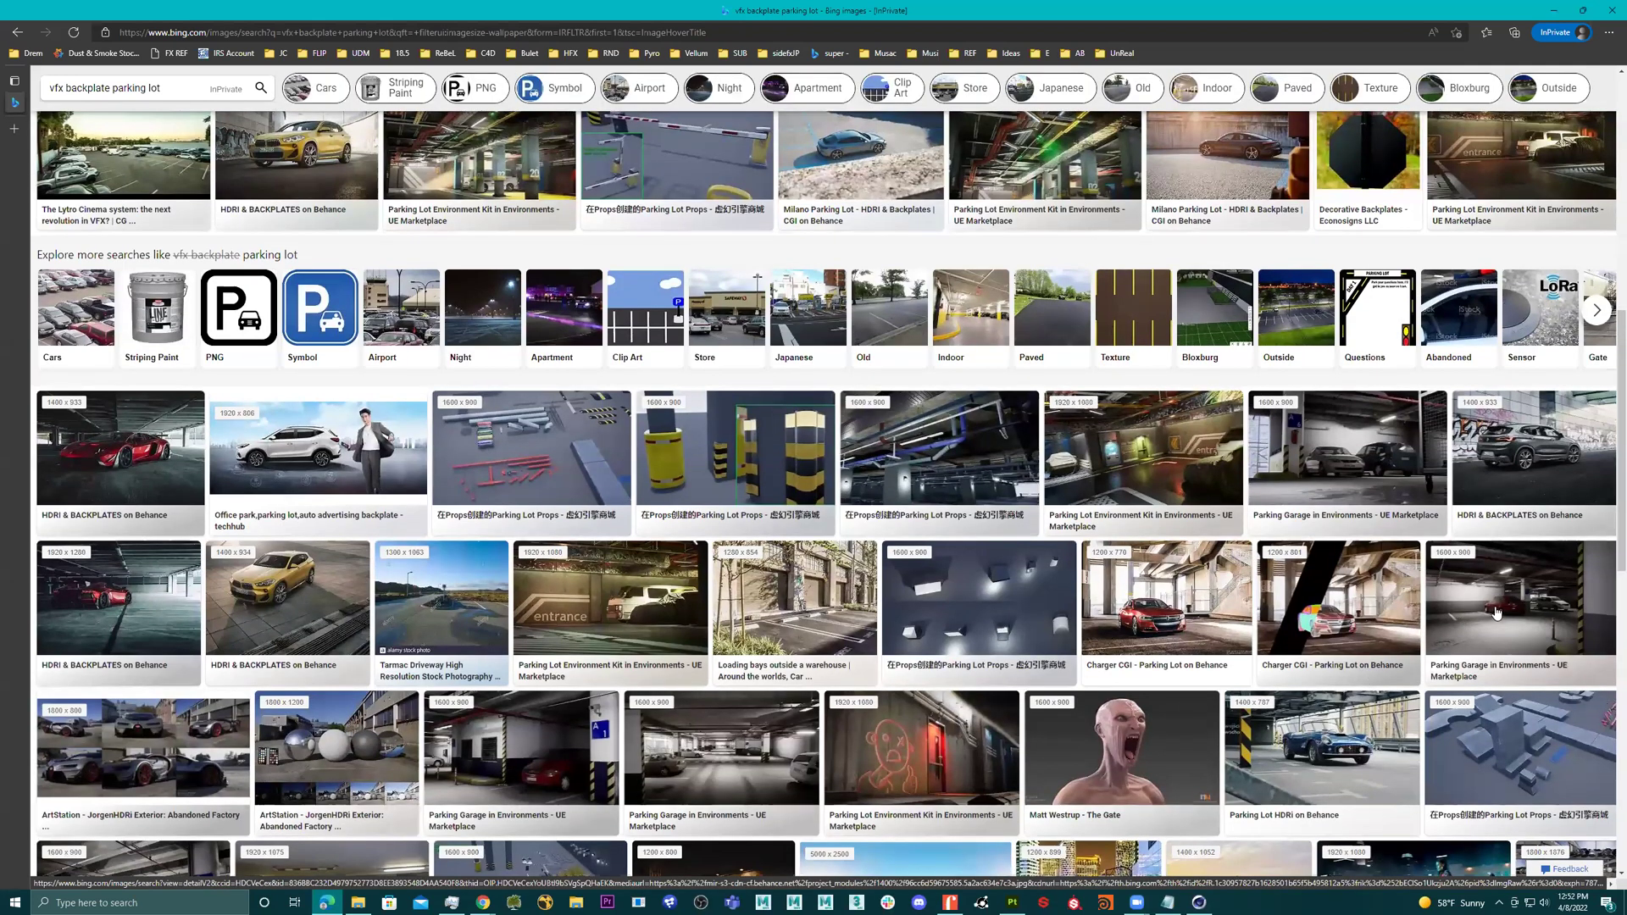
scroll(767, 672, "down", 1)
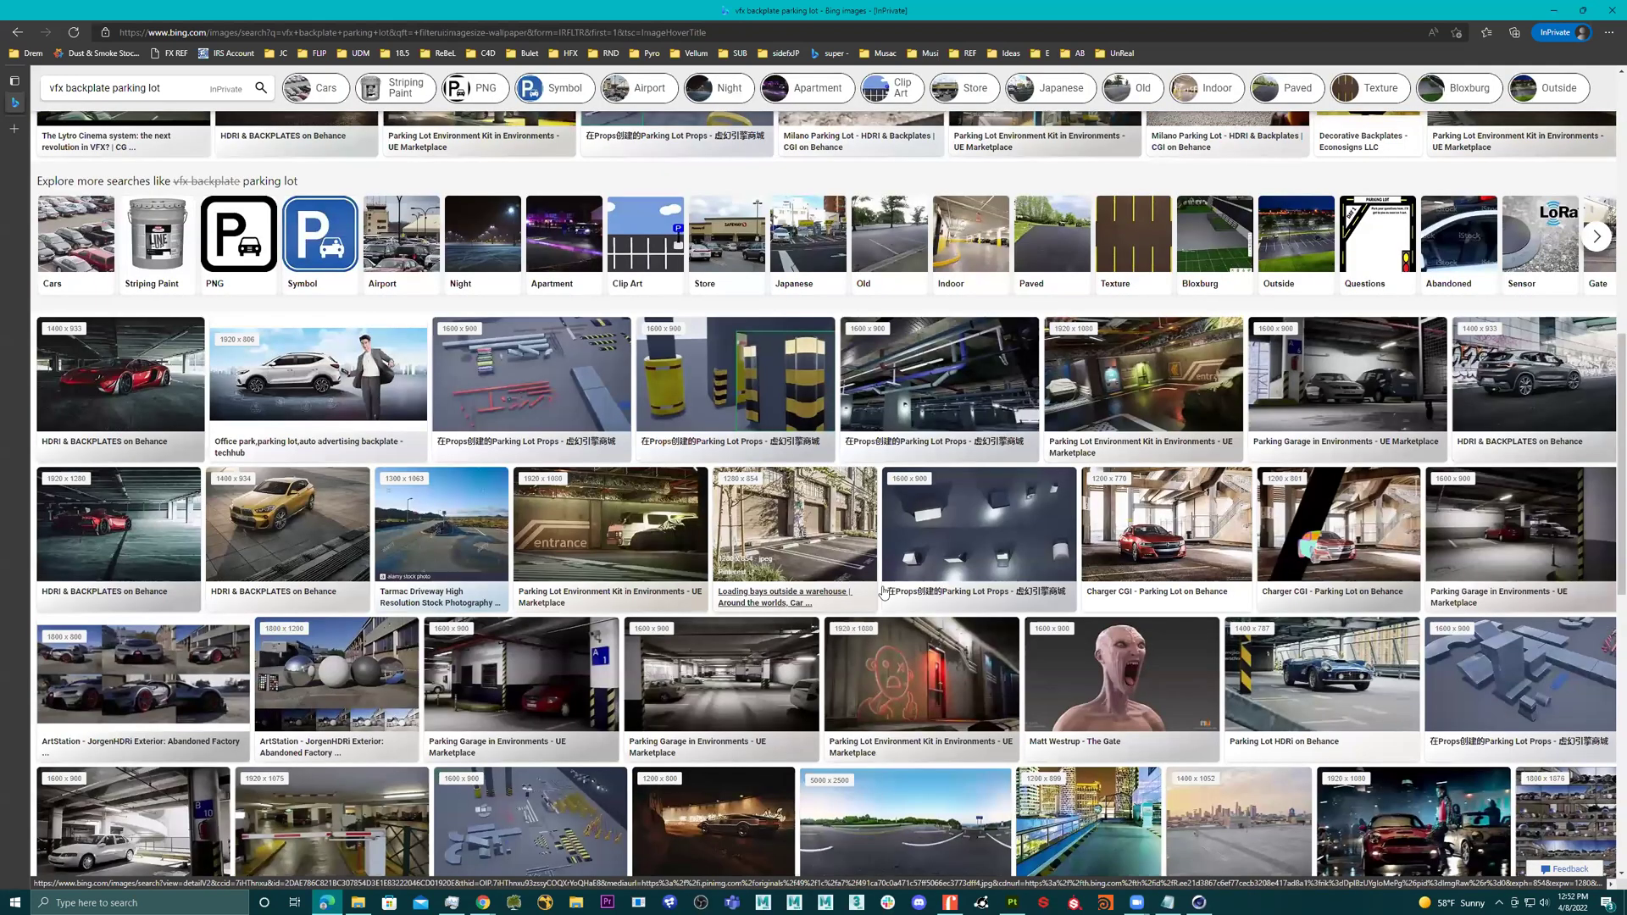
scroll(898, 598, "down", 3)
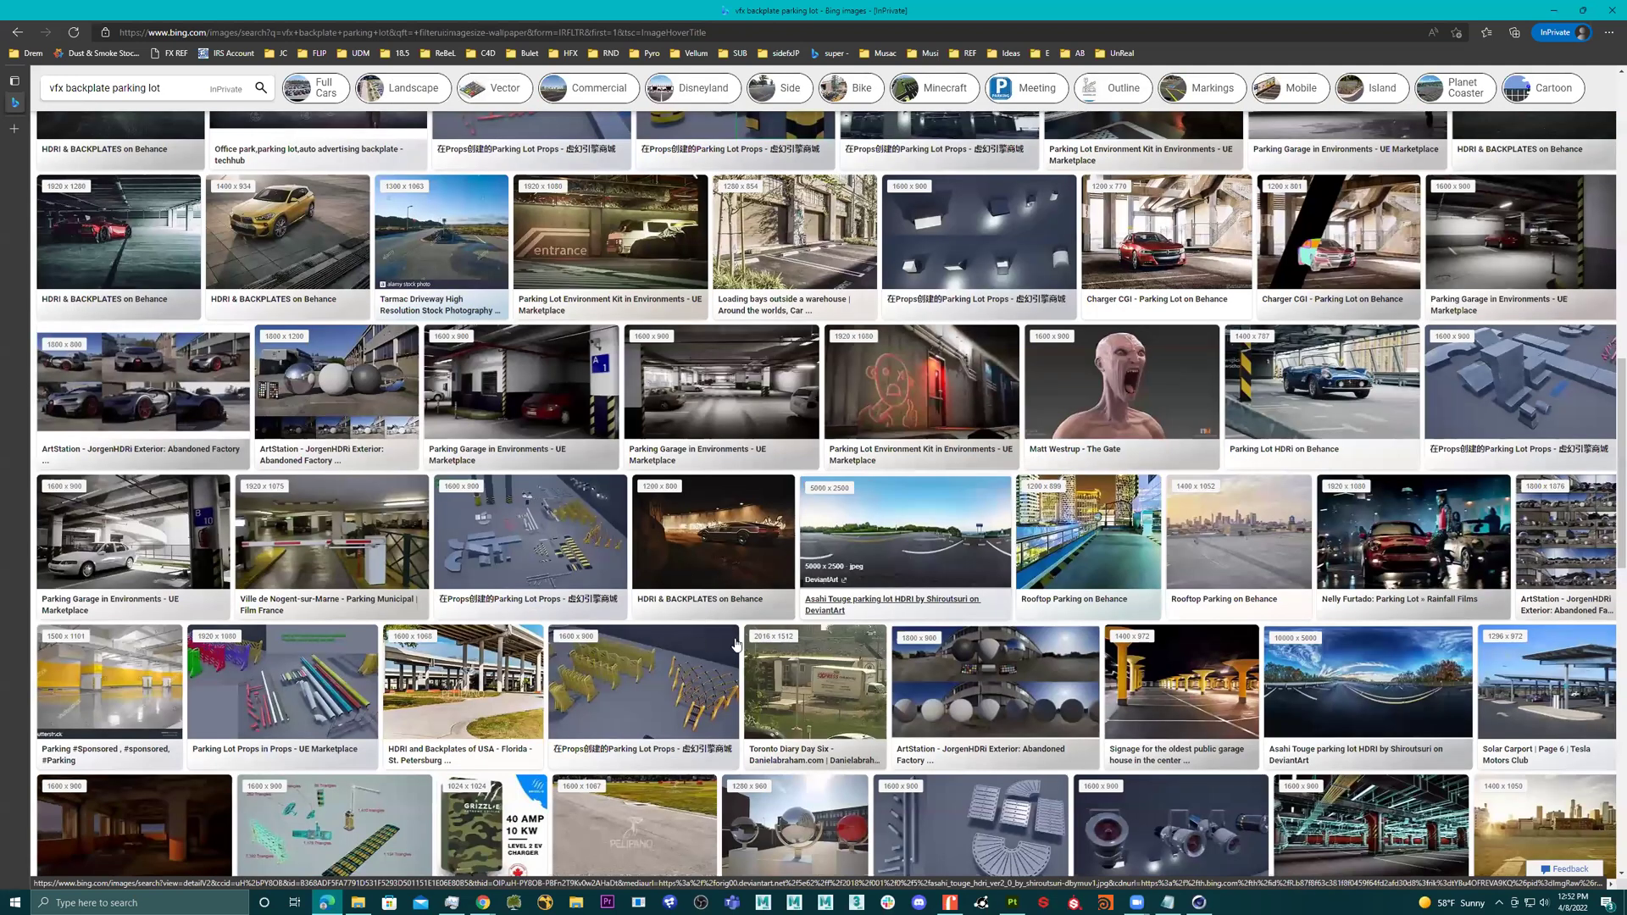
scroll(705, 612, "down", 1)
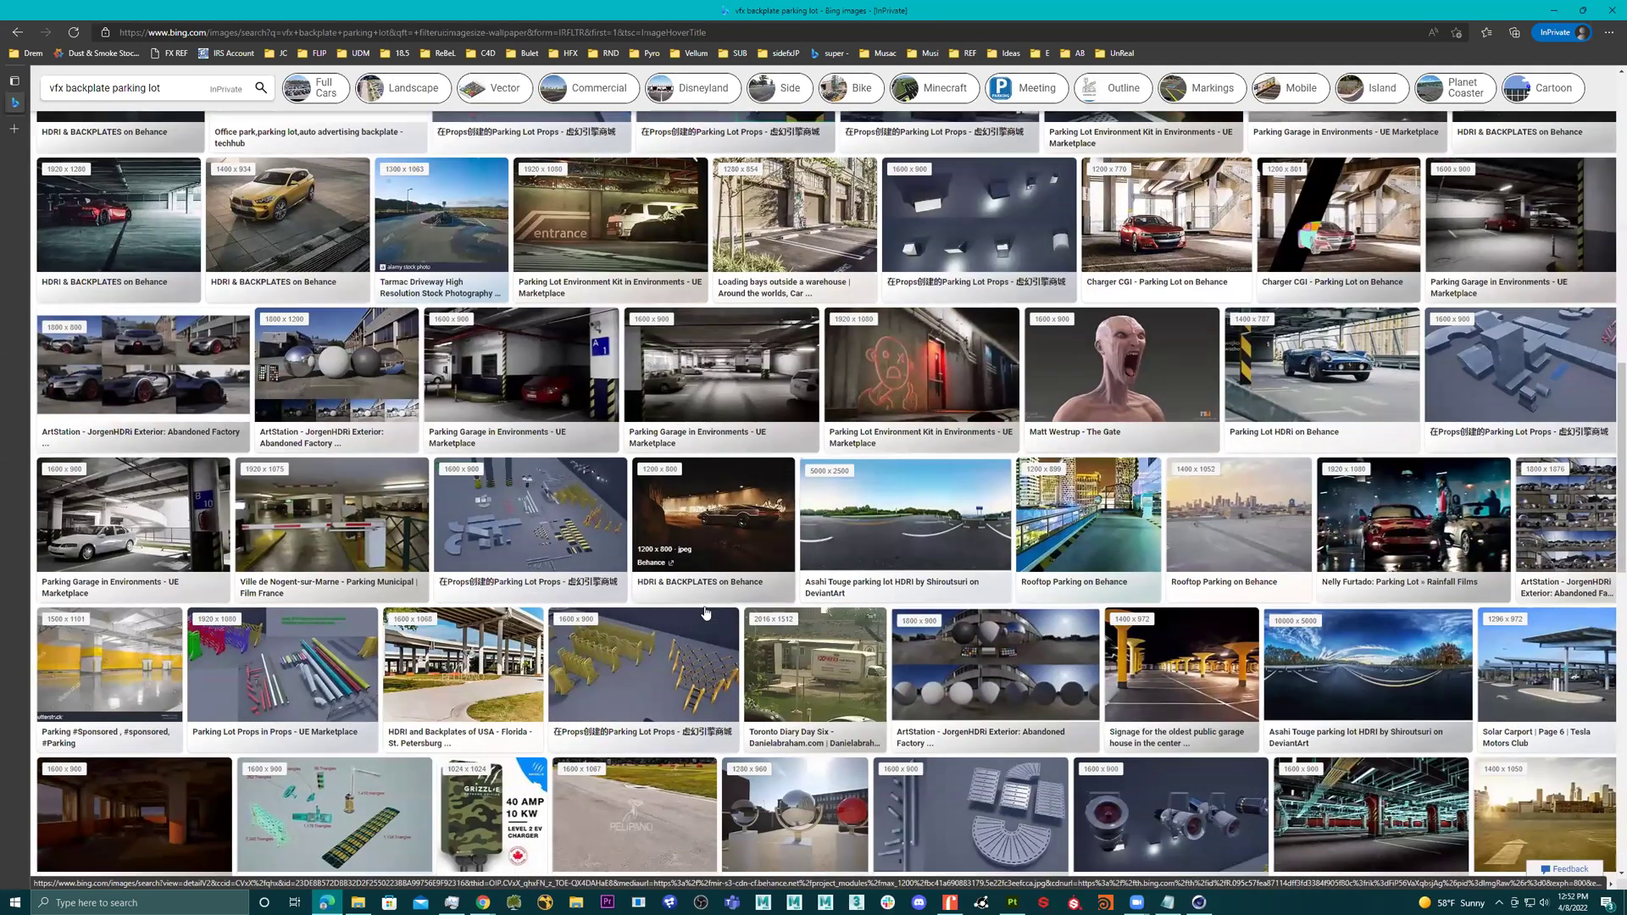
scroll(705, 611, "down", 5)
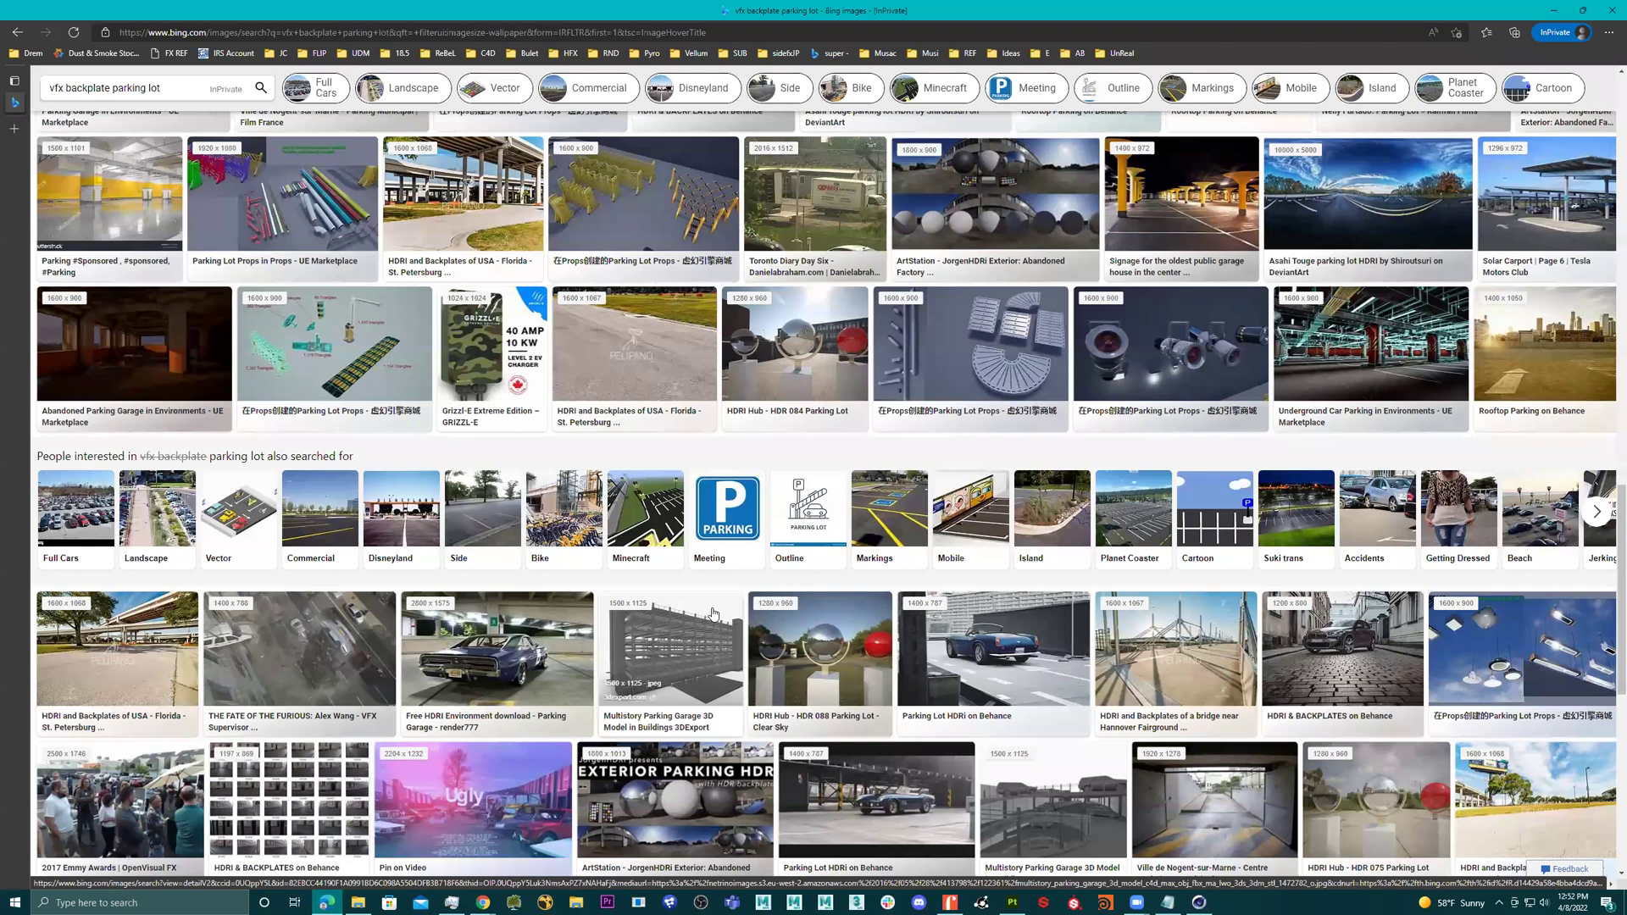
scroll(714, 615, "down", 3)
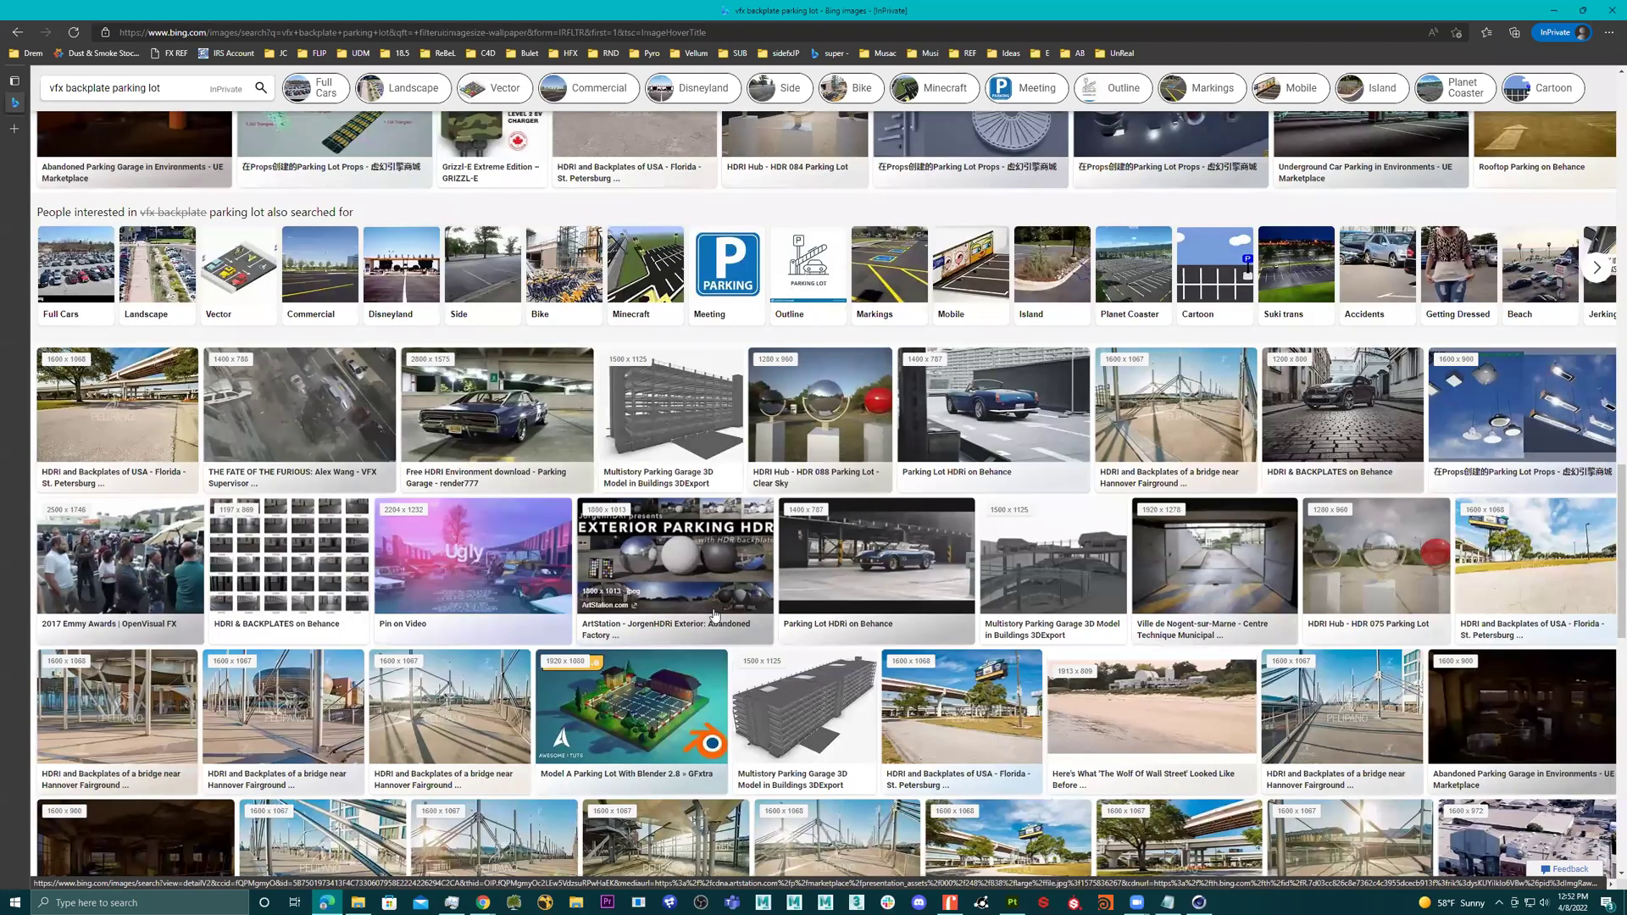
scroll(715, 614, "down", 3)
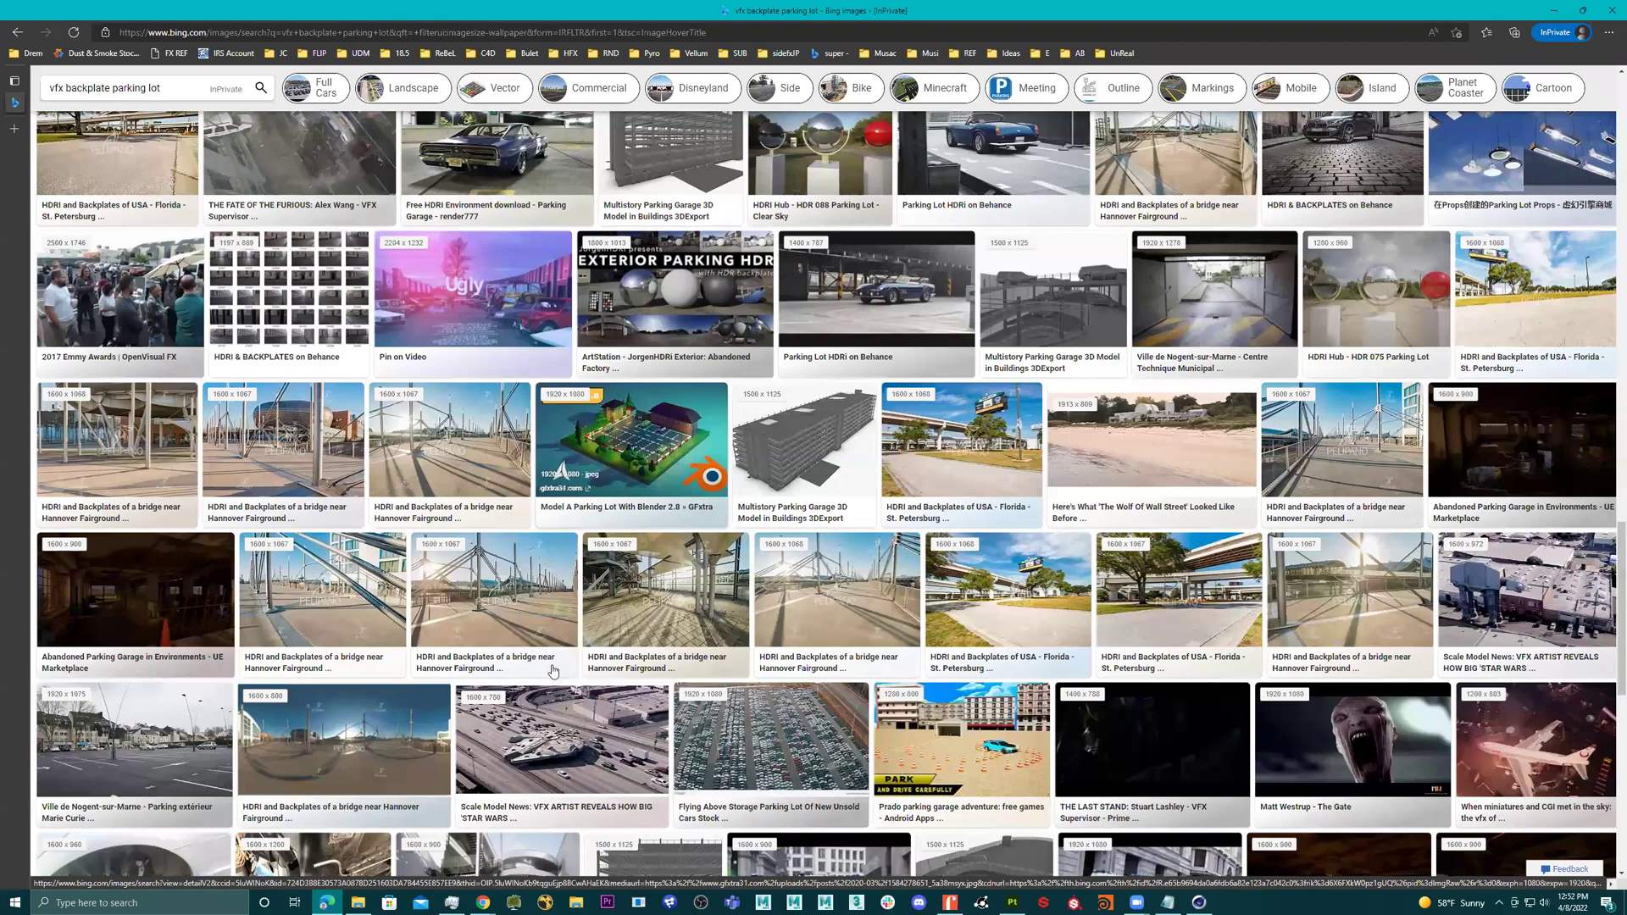
scroll(553, 671, "down", 1)
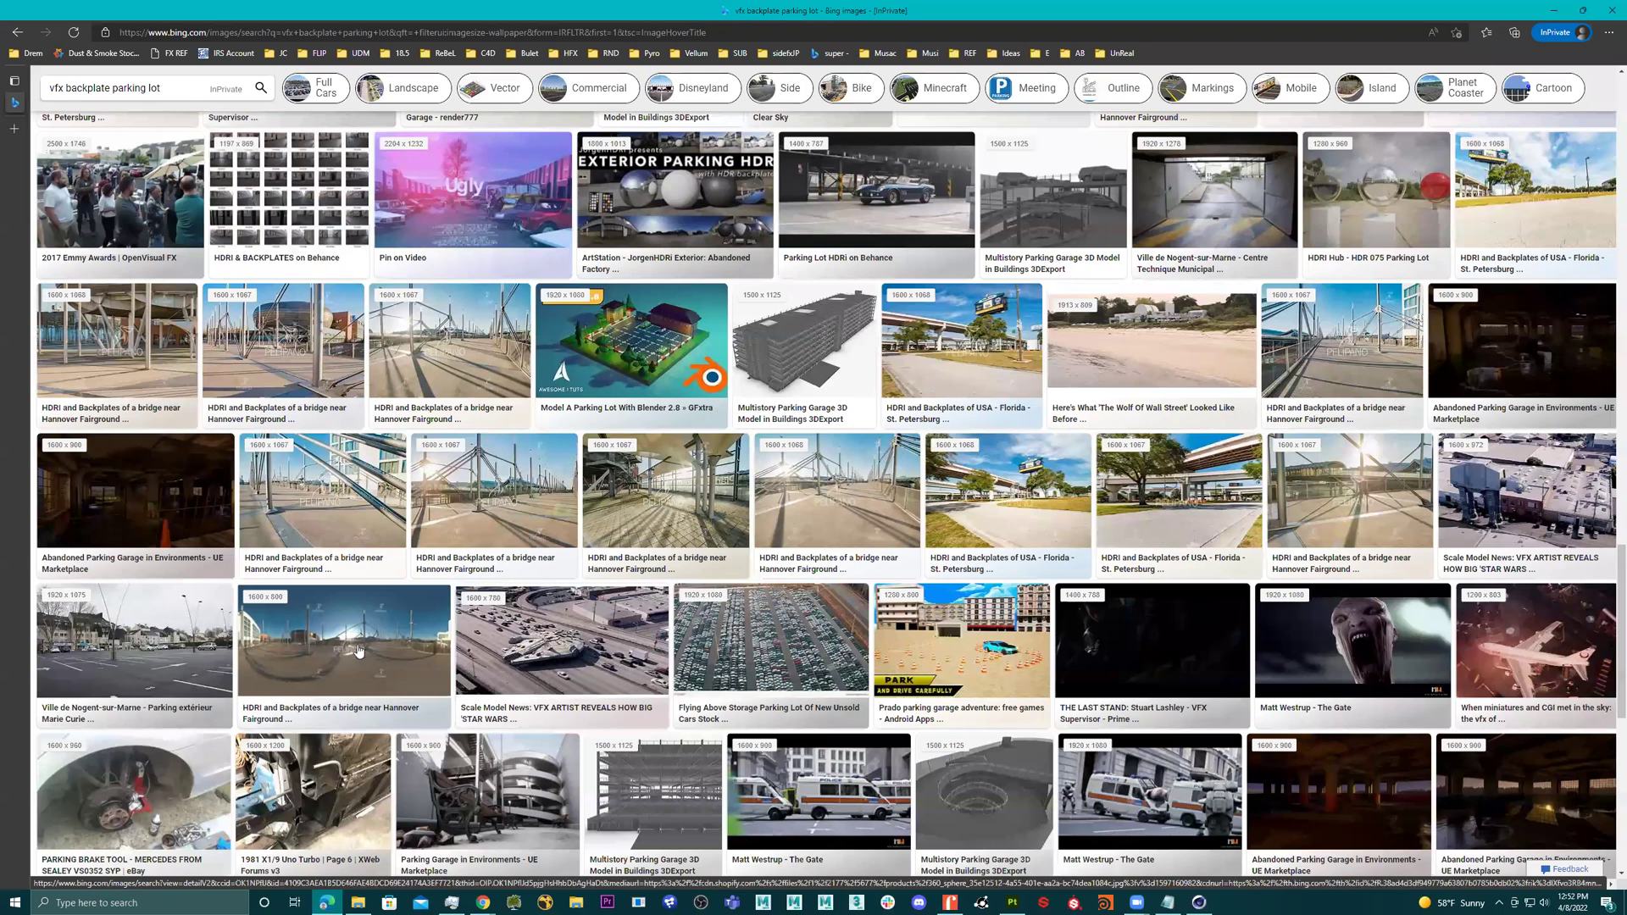
Save the Ville de Nogent-sur-Marne parking-lot photo as parkingLot.jpg and minimize Edge.
left_click(219, 637)
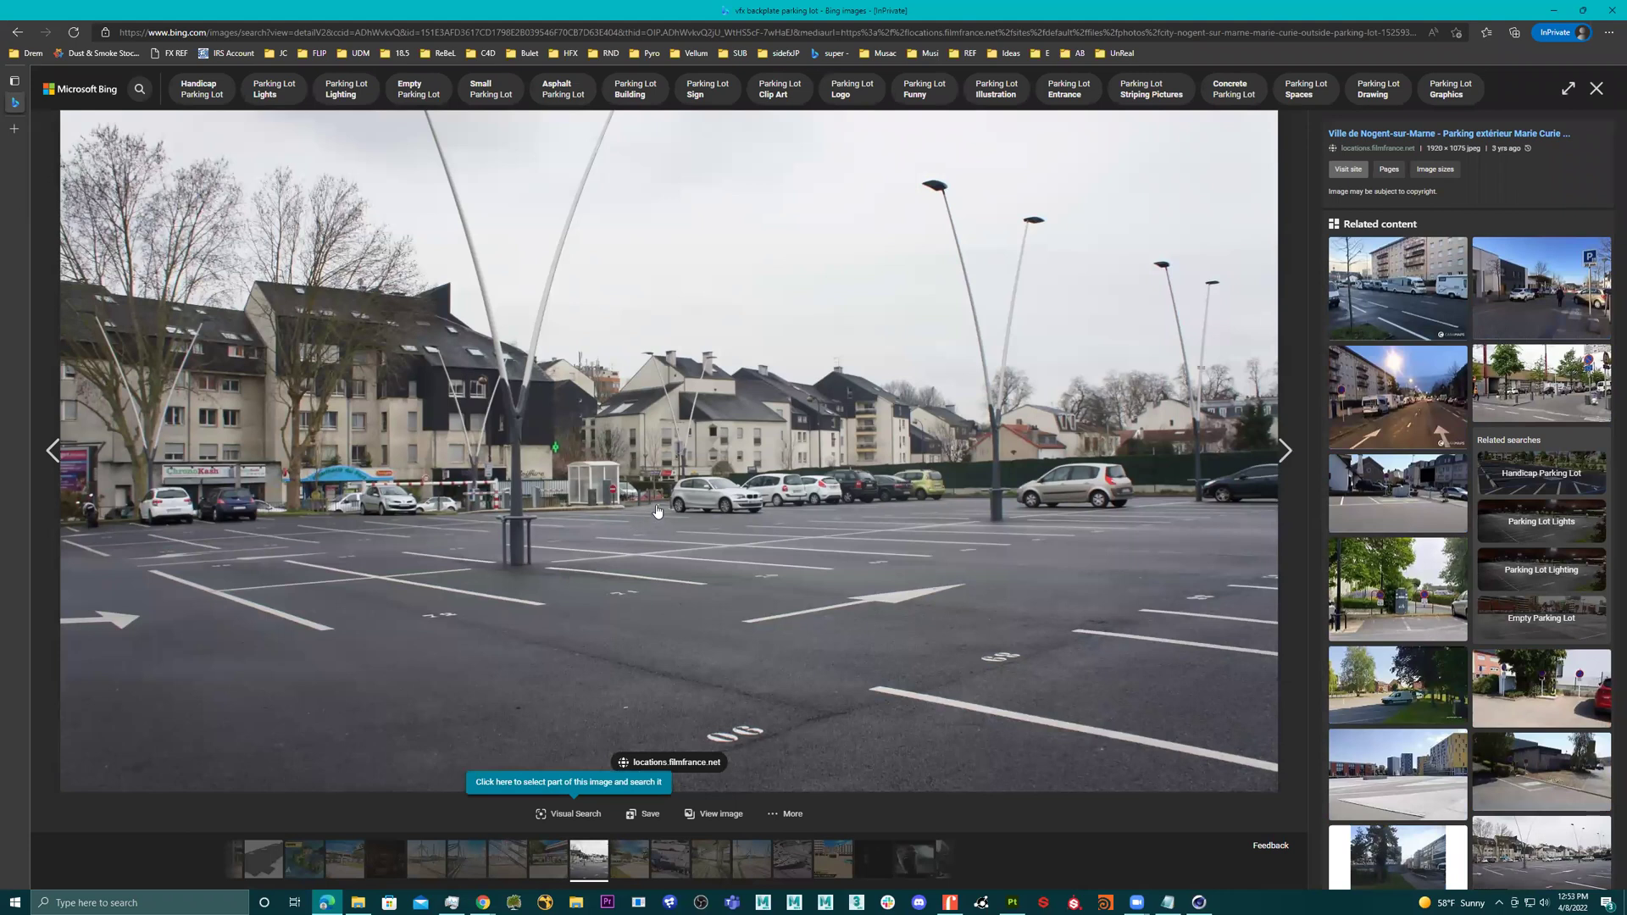
right_click(700, 453)
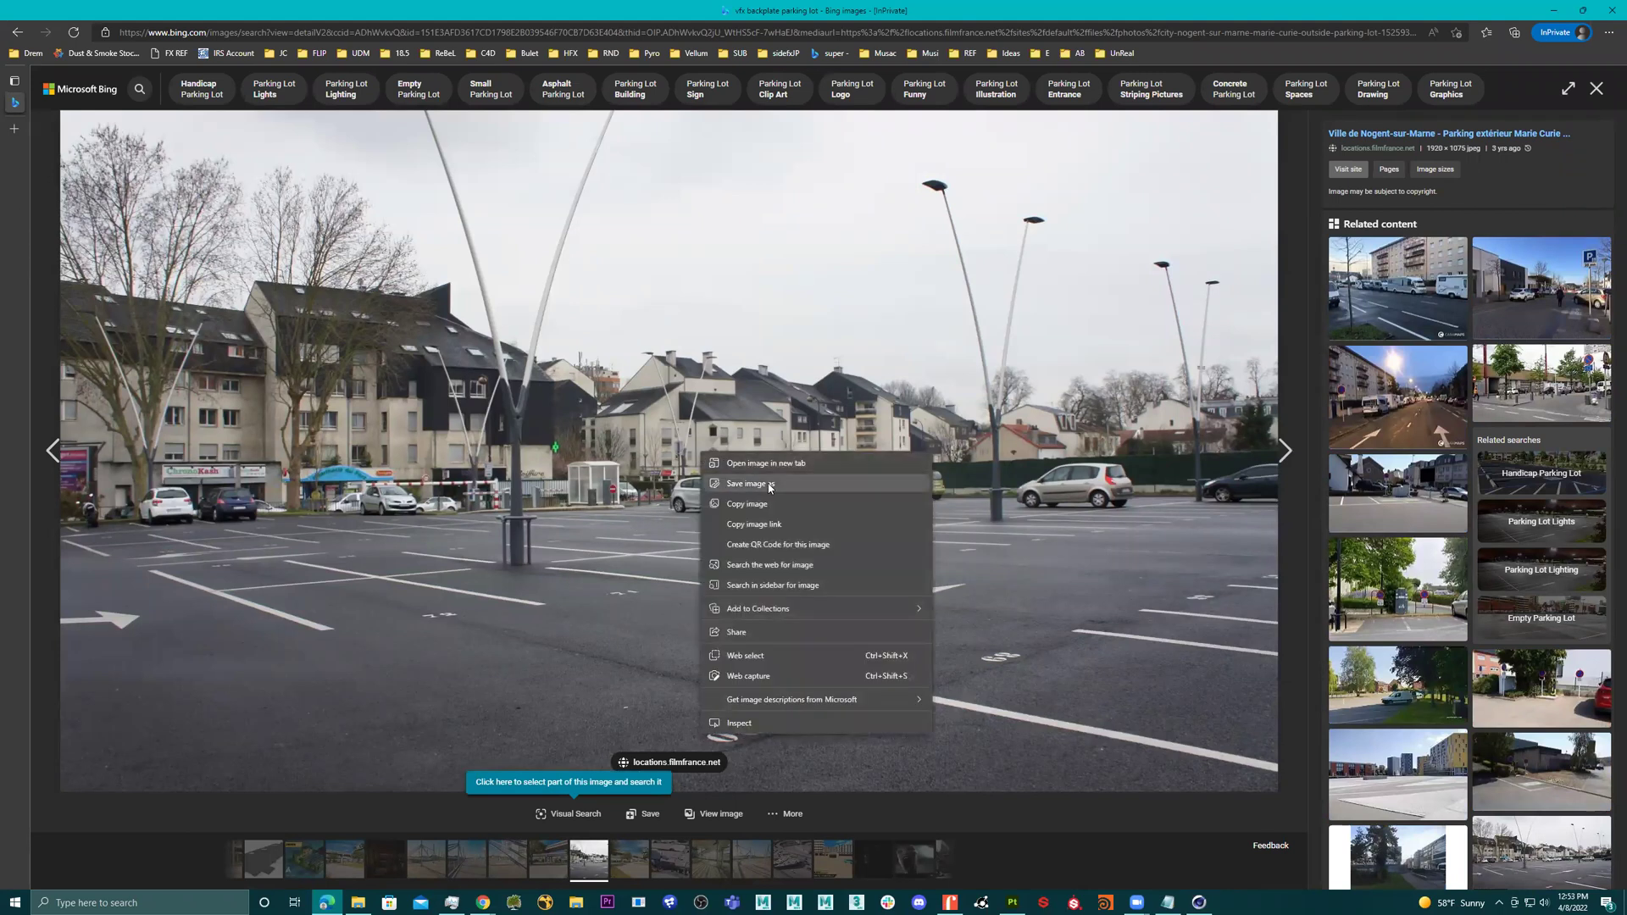
left_click(770, 485)
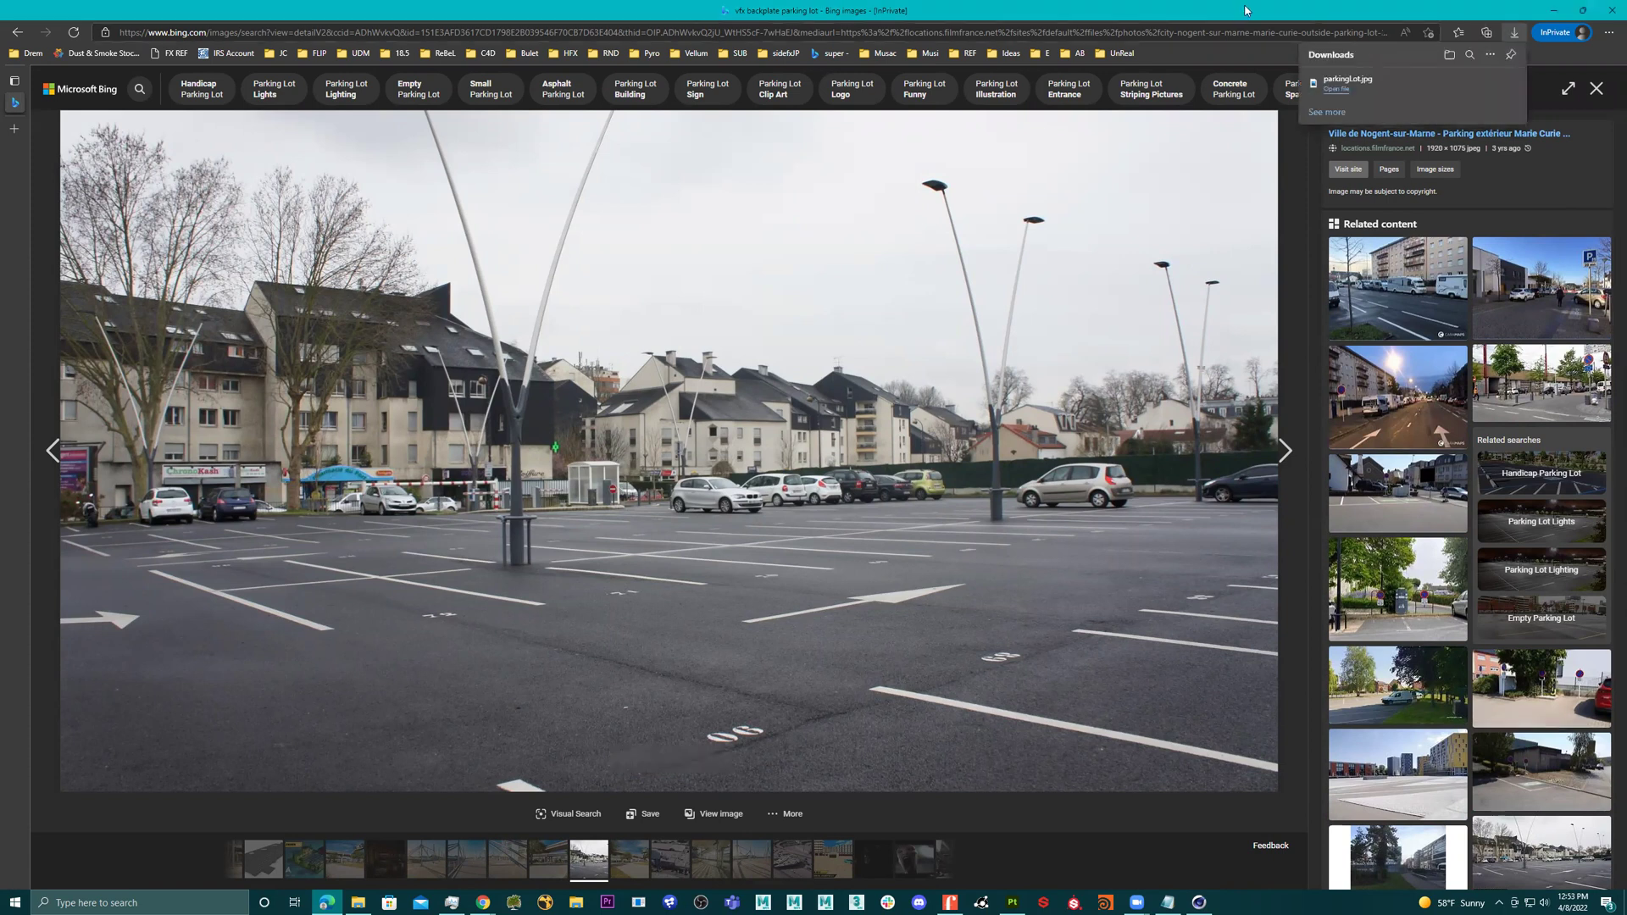
left_click(1553, 9)
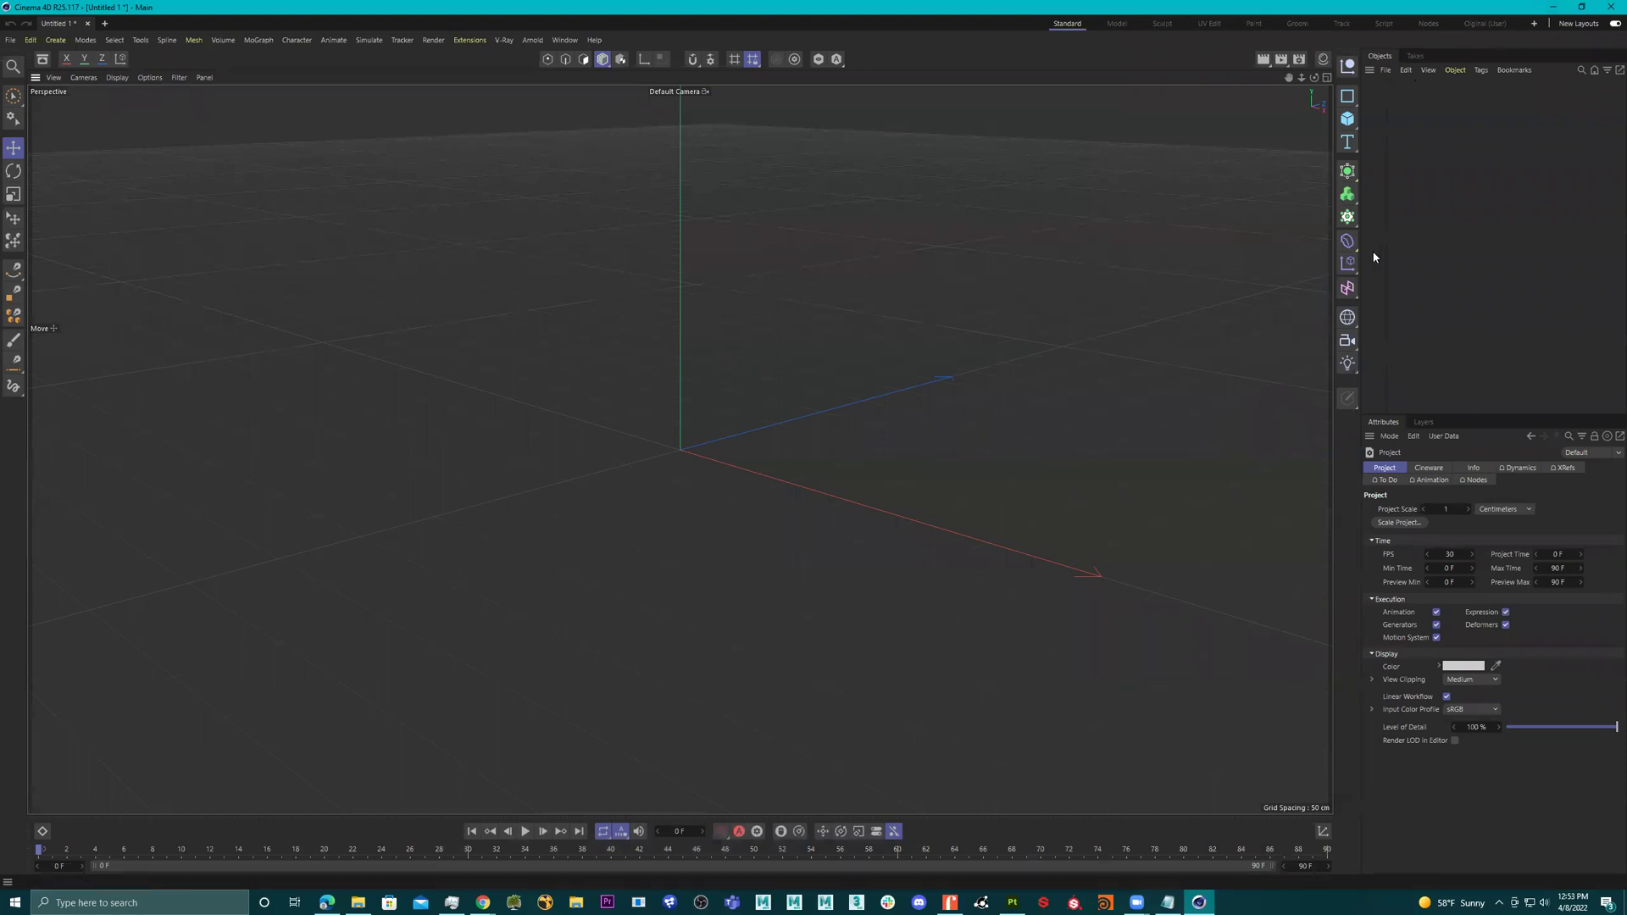
Add a camera and attach a Tracker Tags > Camera Calibrator tag to it.
left_click(1347, 340)
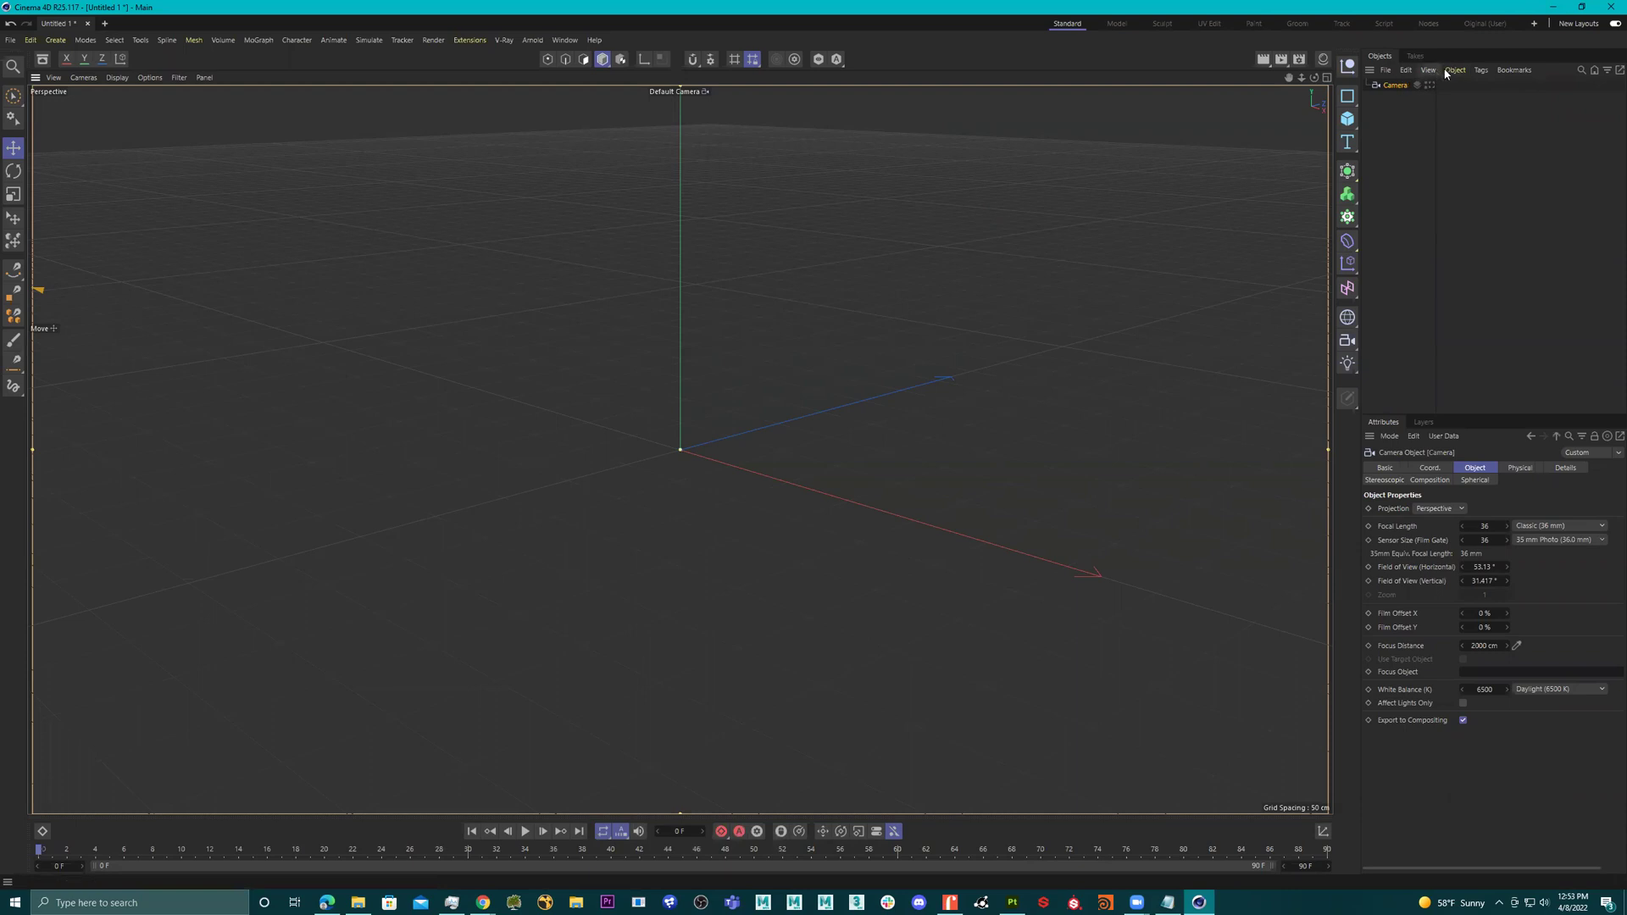
left_click(1480, 70)
mouse_move(1538, 260)
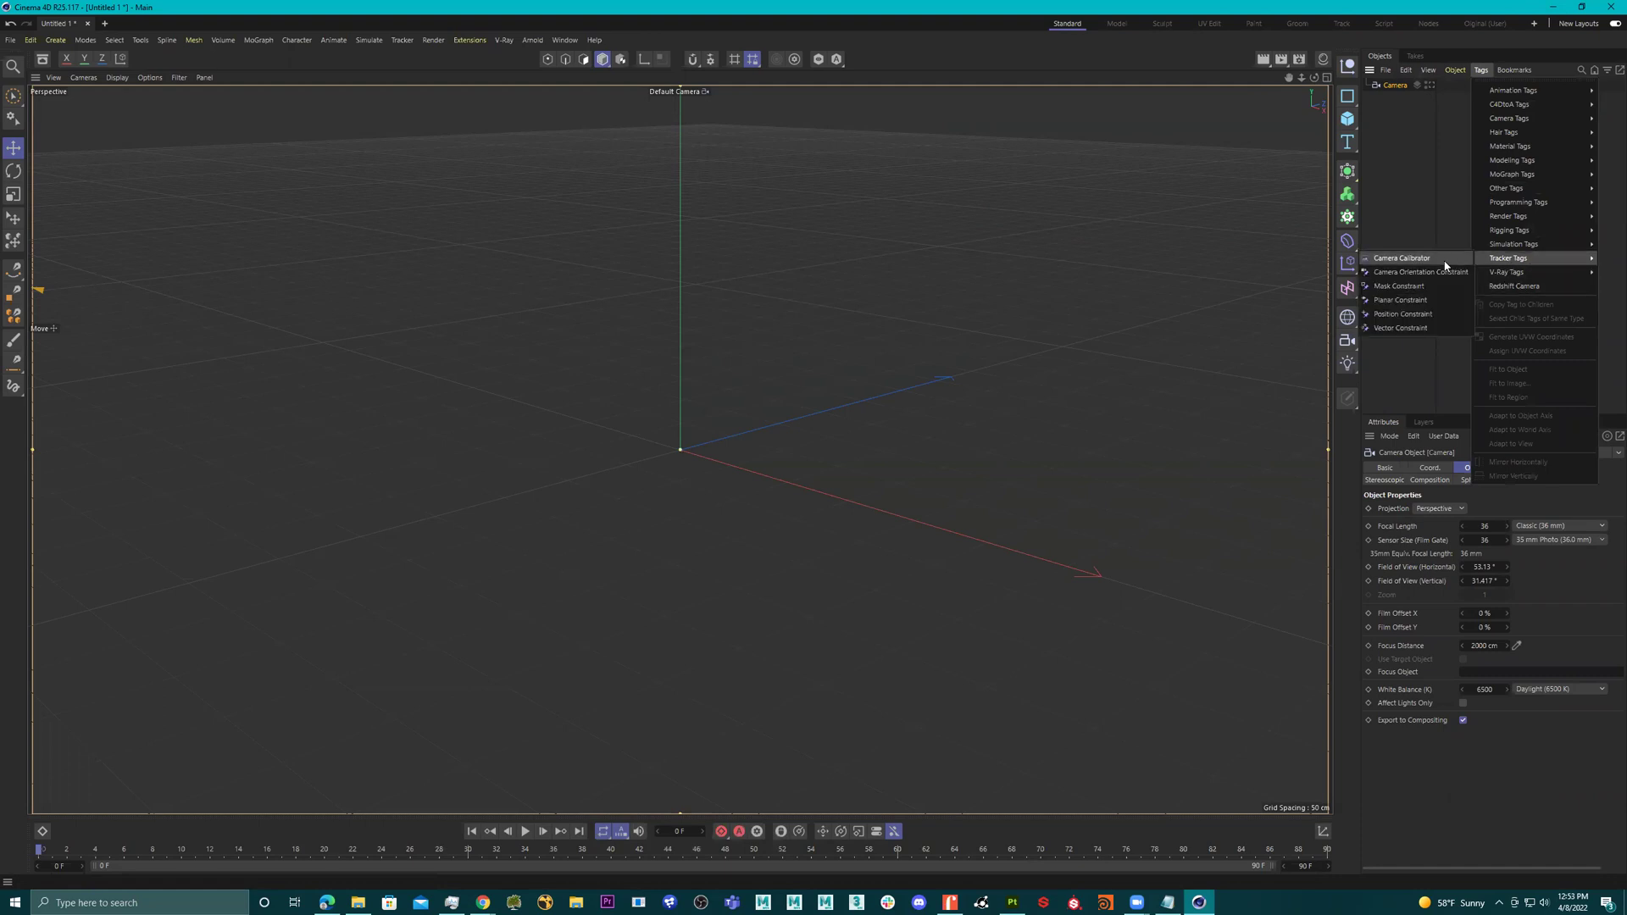
left_click(1445, 261)
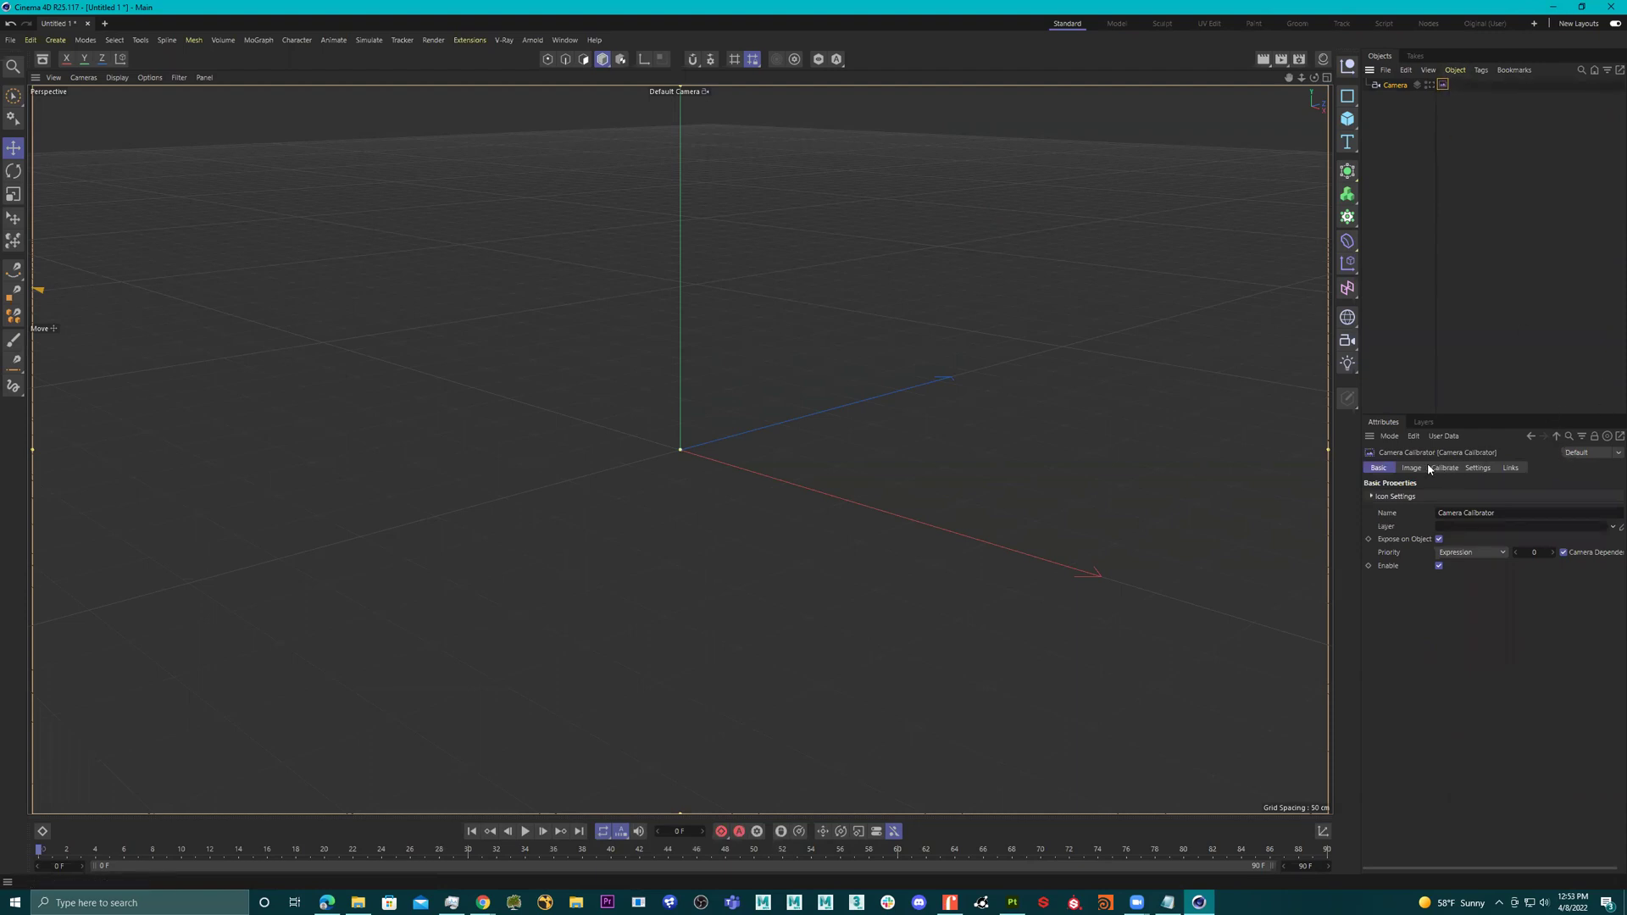
Load parkingLot.jpg in the calibrator's Image tab and fit it with Full Image.
left_click(1415, 468)
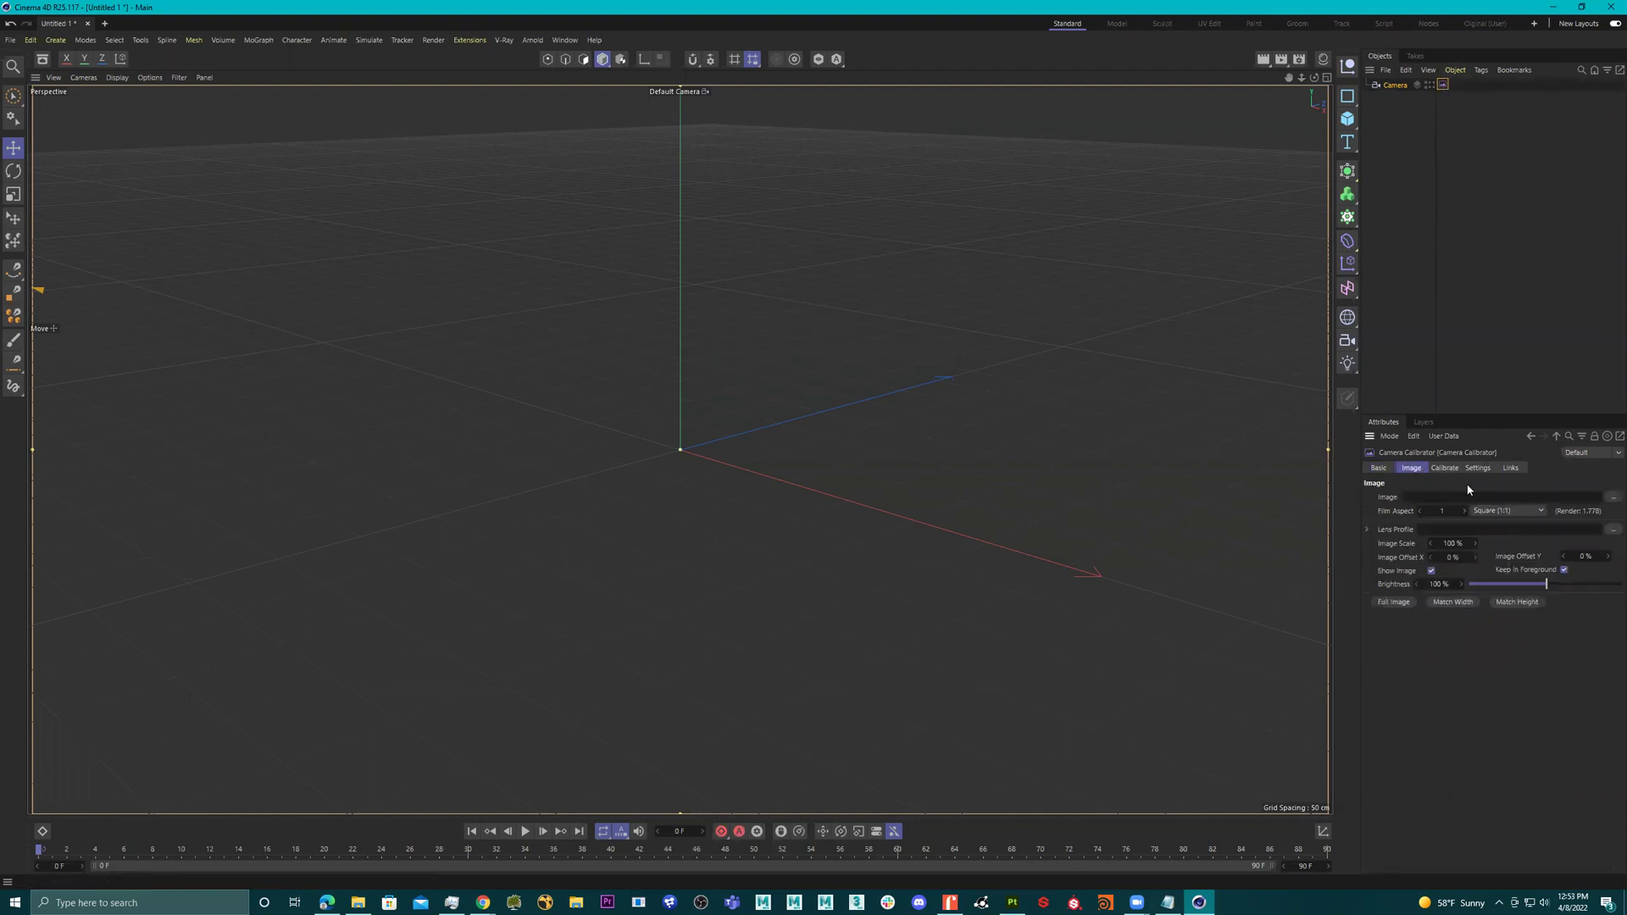
left_click(1612, 497)
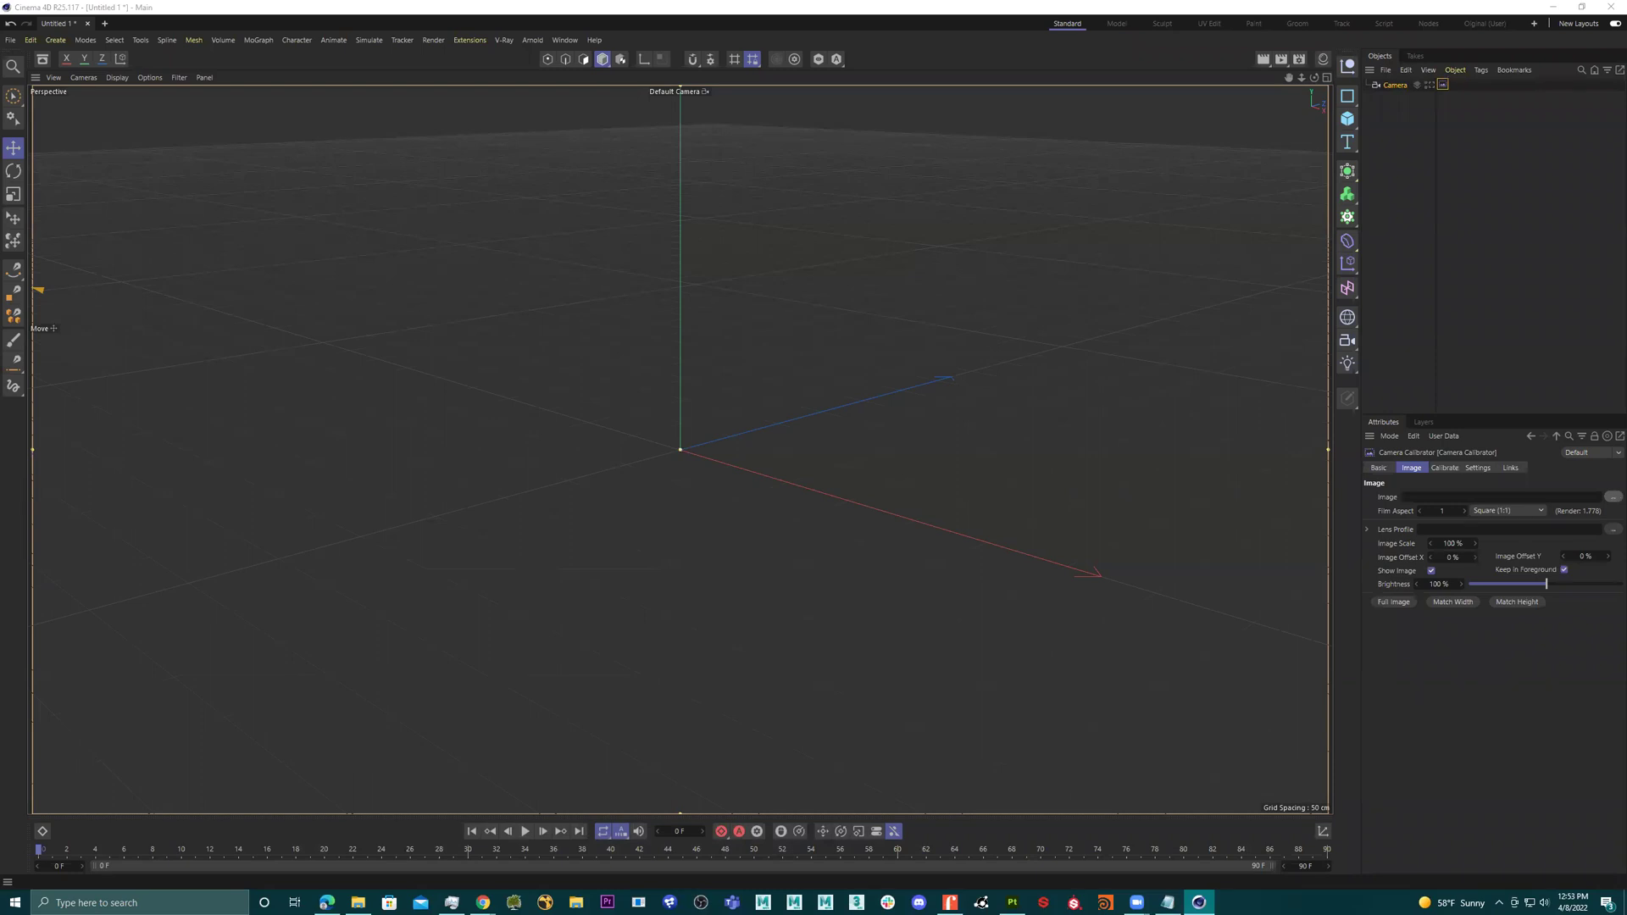
key("Return")
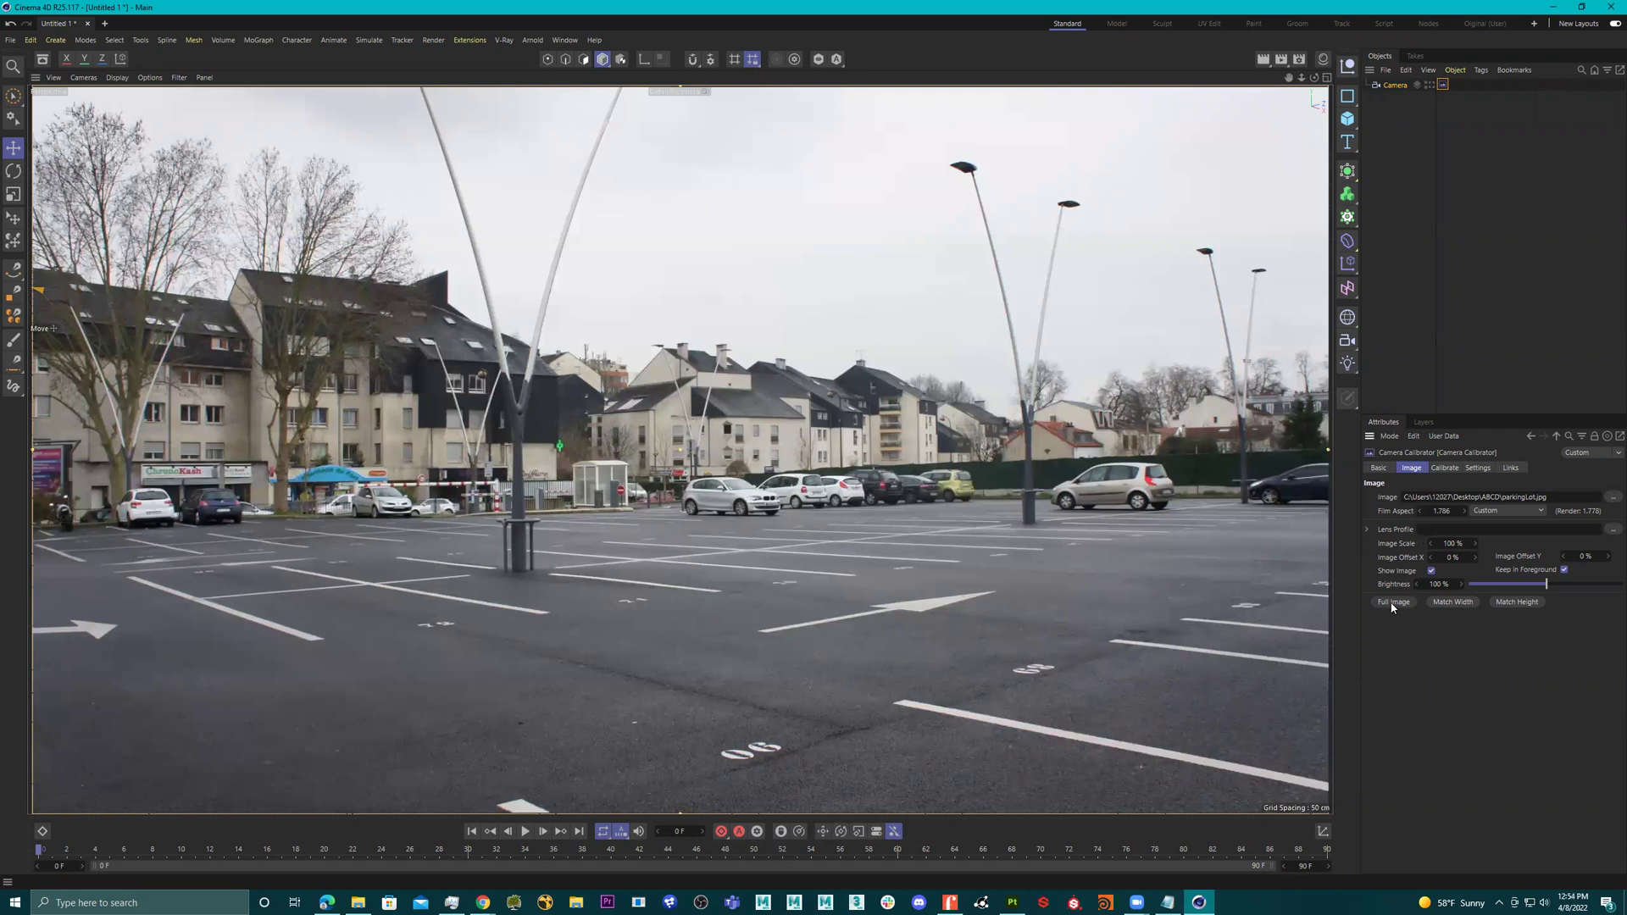
left_click(1392, 603)
Add a calibration grid and drag its four corners onto the painted parking-bay lines.
left_click(1444, 469)
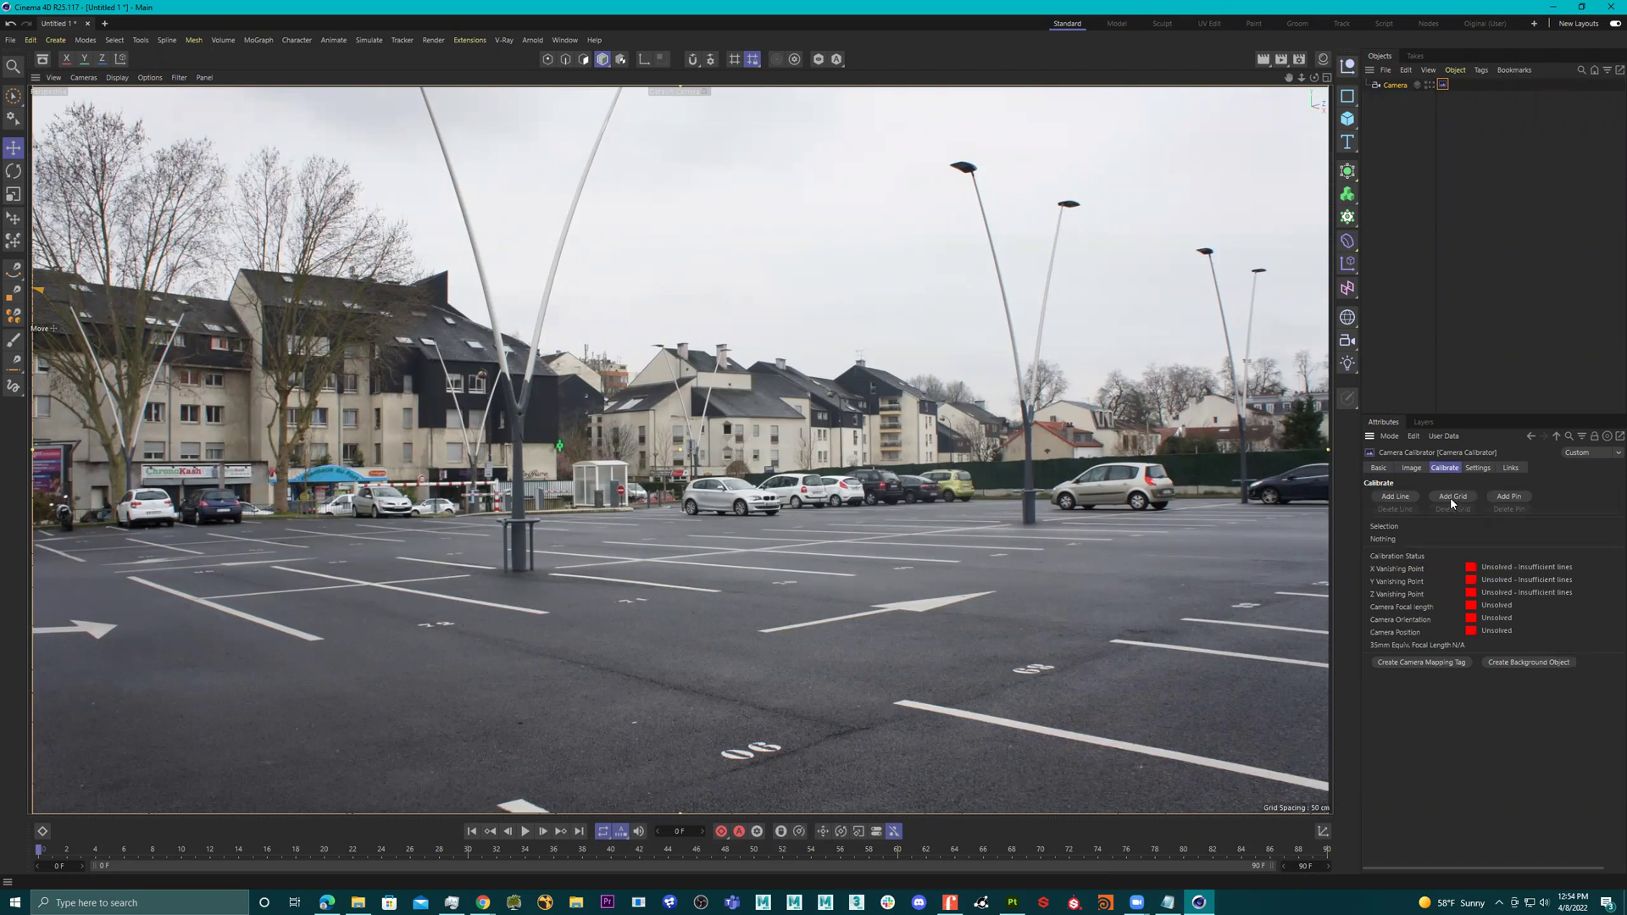
left_click(1452, 496)
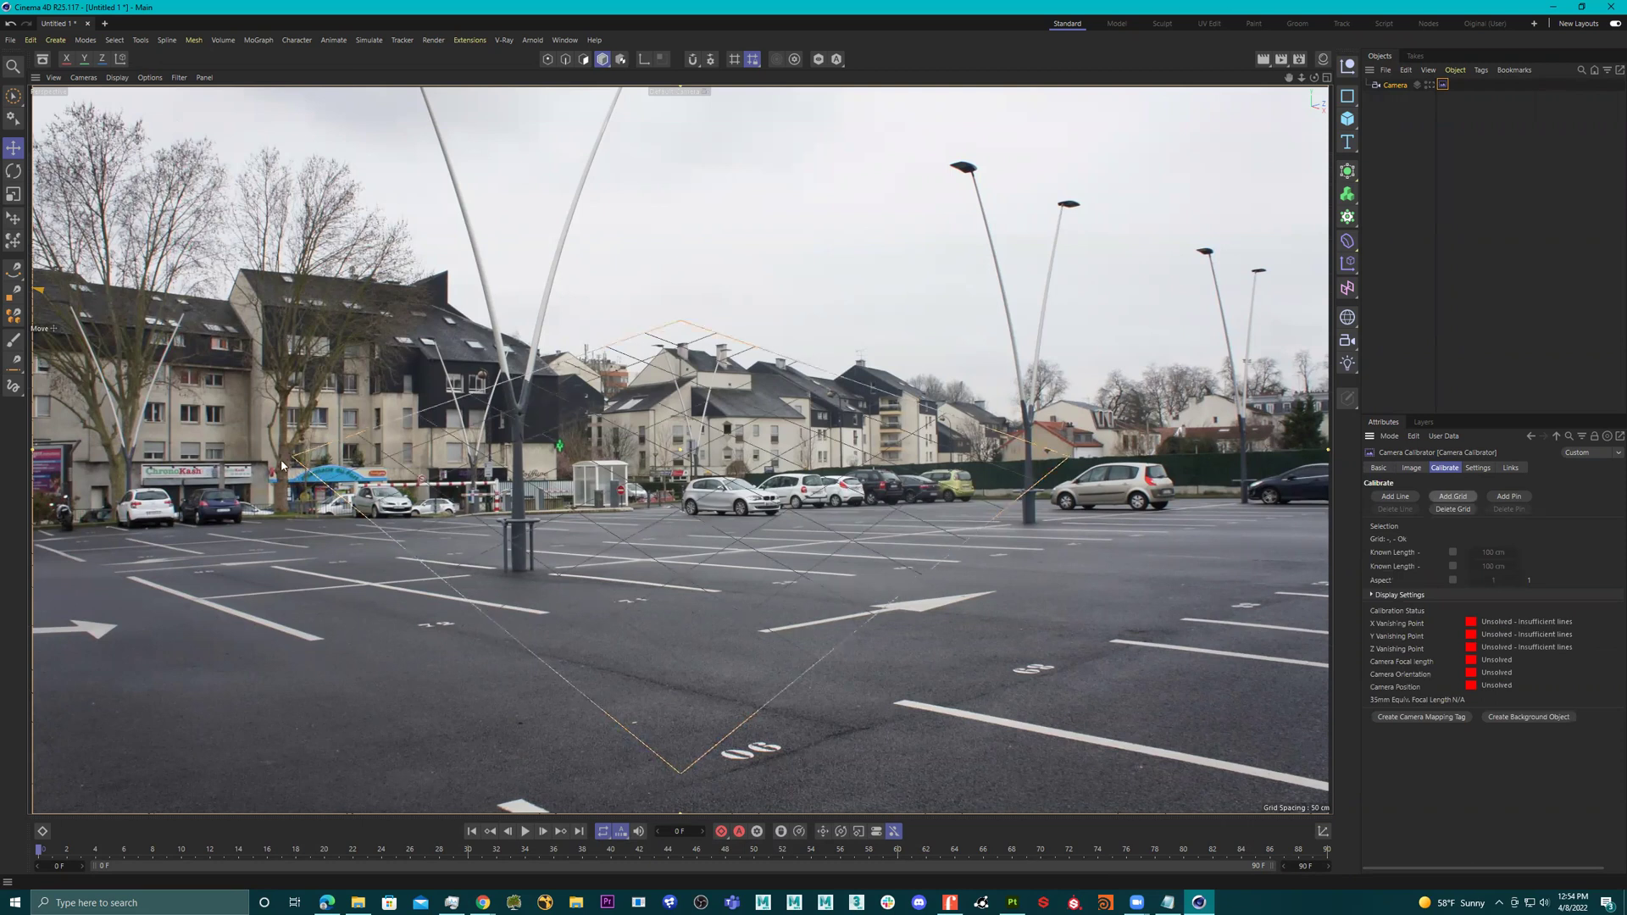
left_click_drag(683, 325, 681, 320)
left_click_drag(689, 770, 892, 701)
left_click_drag(1069, 456, 1115, 638)
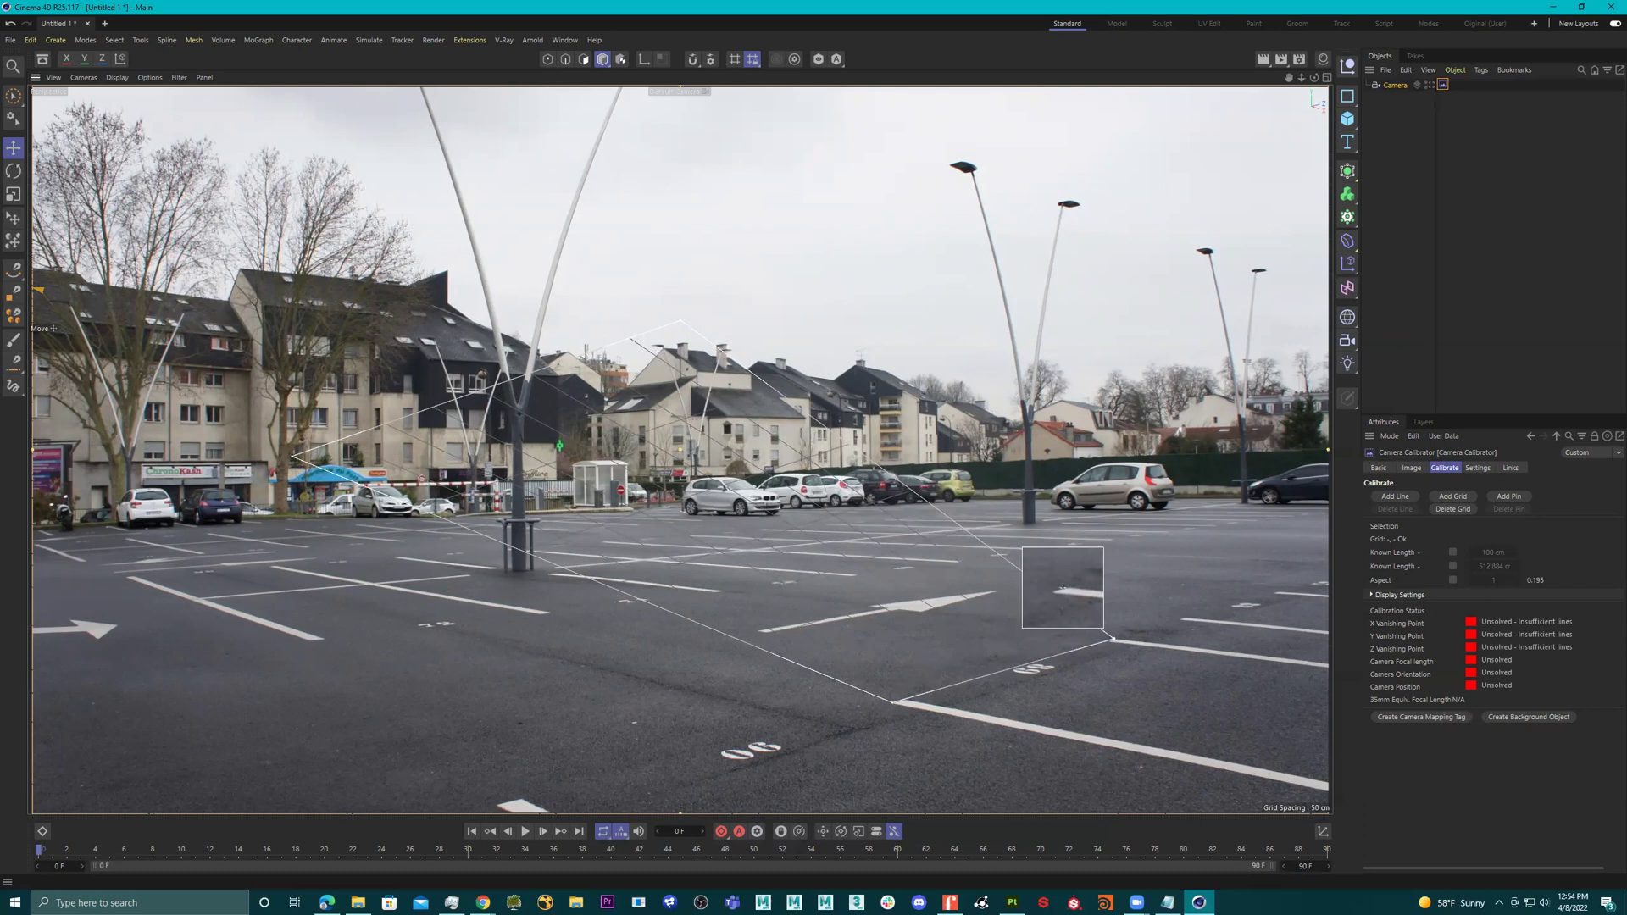
left_click_drag(1112, 638, 1113, 640)
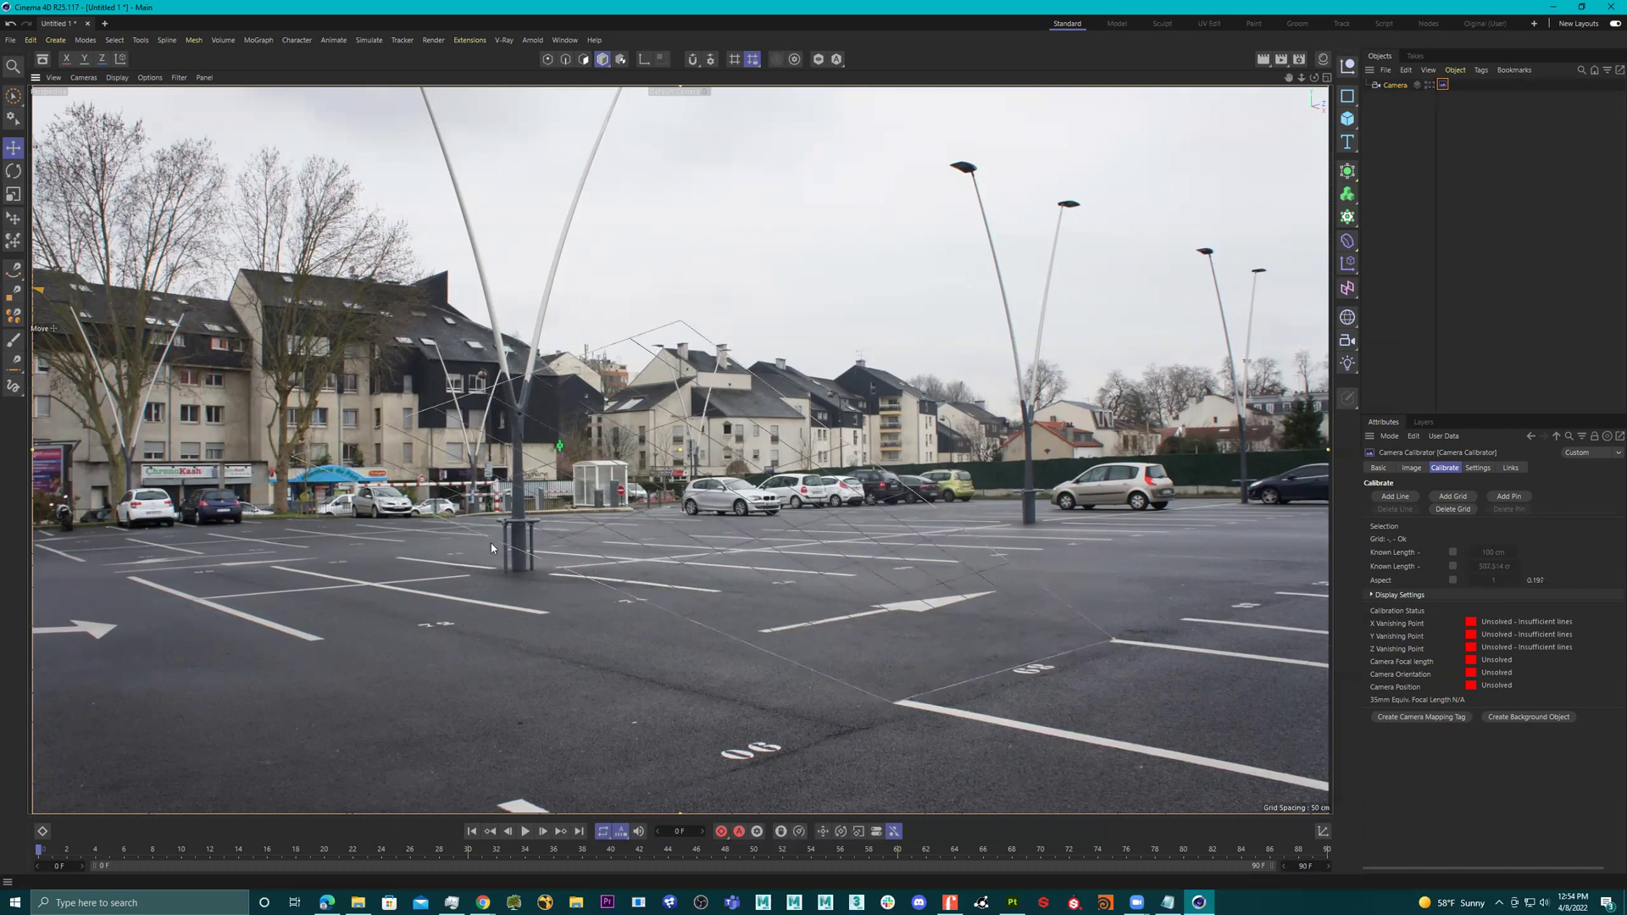
left_click_drag(292, 457, 371, 584)
Move the grid's top corner down onto the foreground parking-line corner and nudge it exact.
left_click_drag(680, 320, 543, 571)
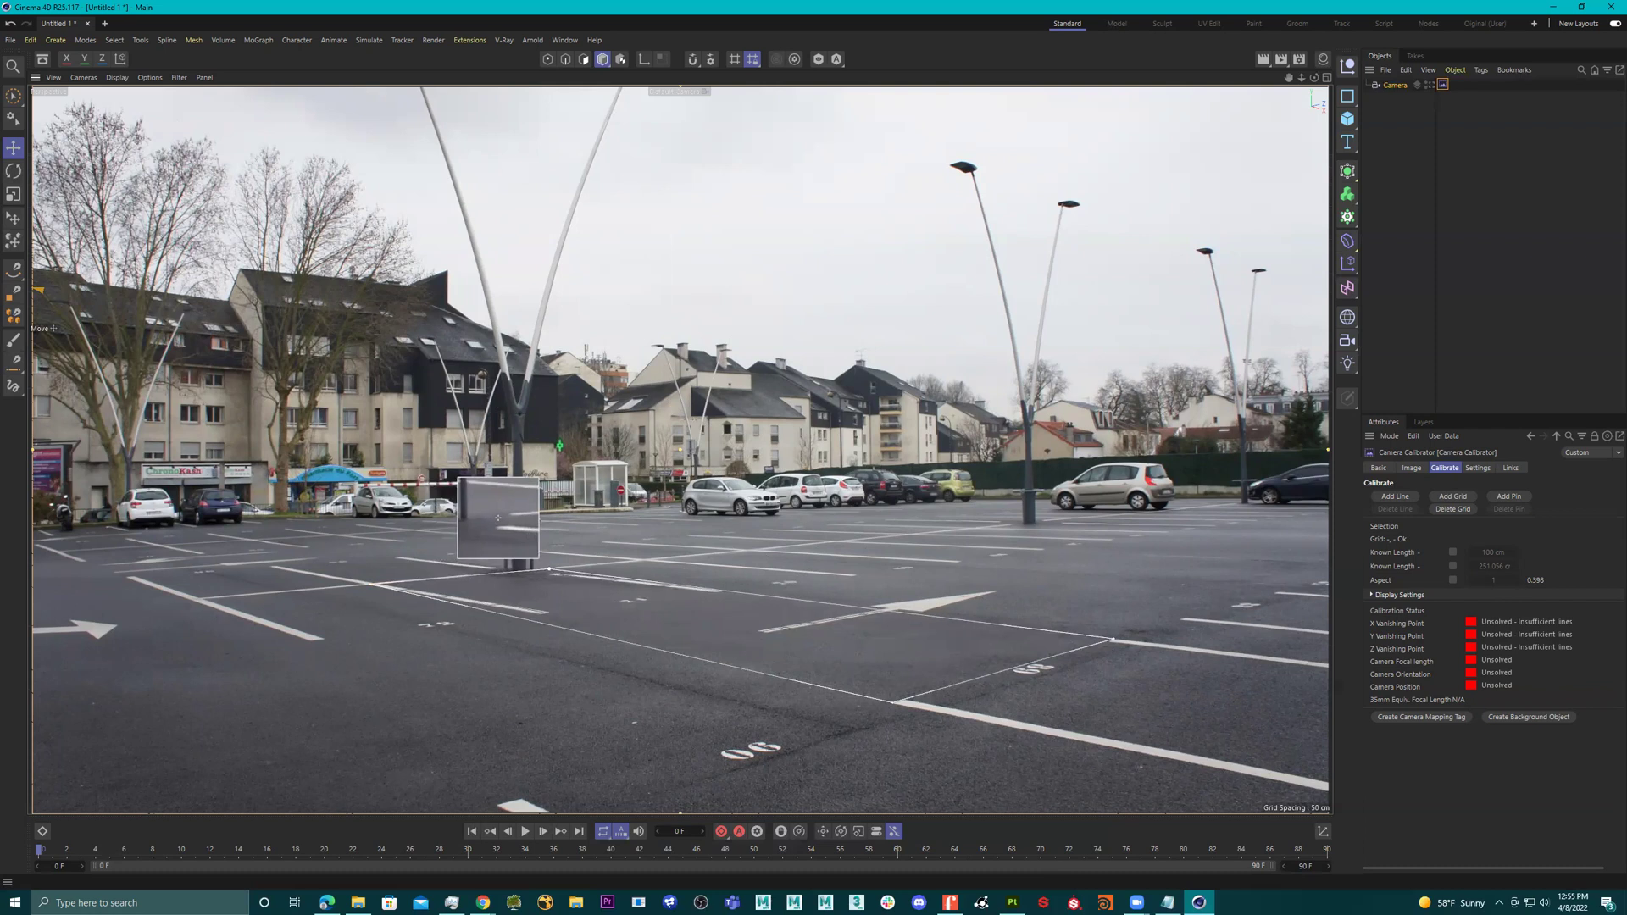
mouse_move(548, 570)
left_mouse_down()
mouse_move(564, 578)
mouse_move(545, 572)
left_mouse_up()
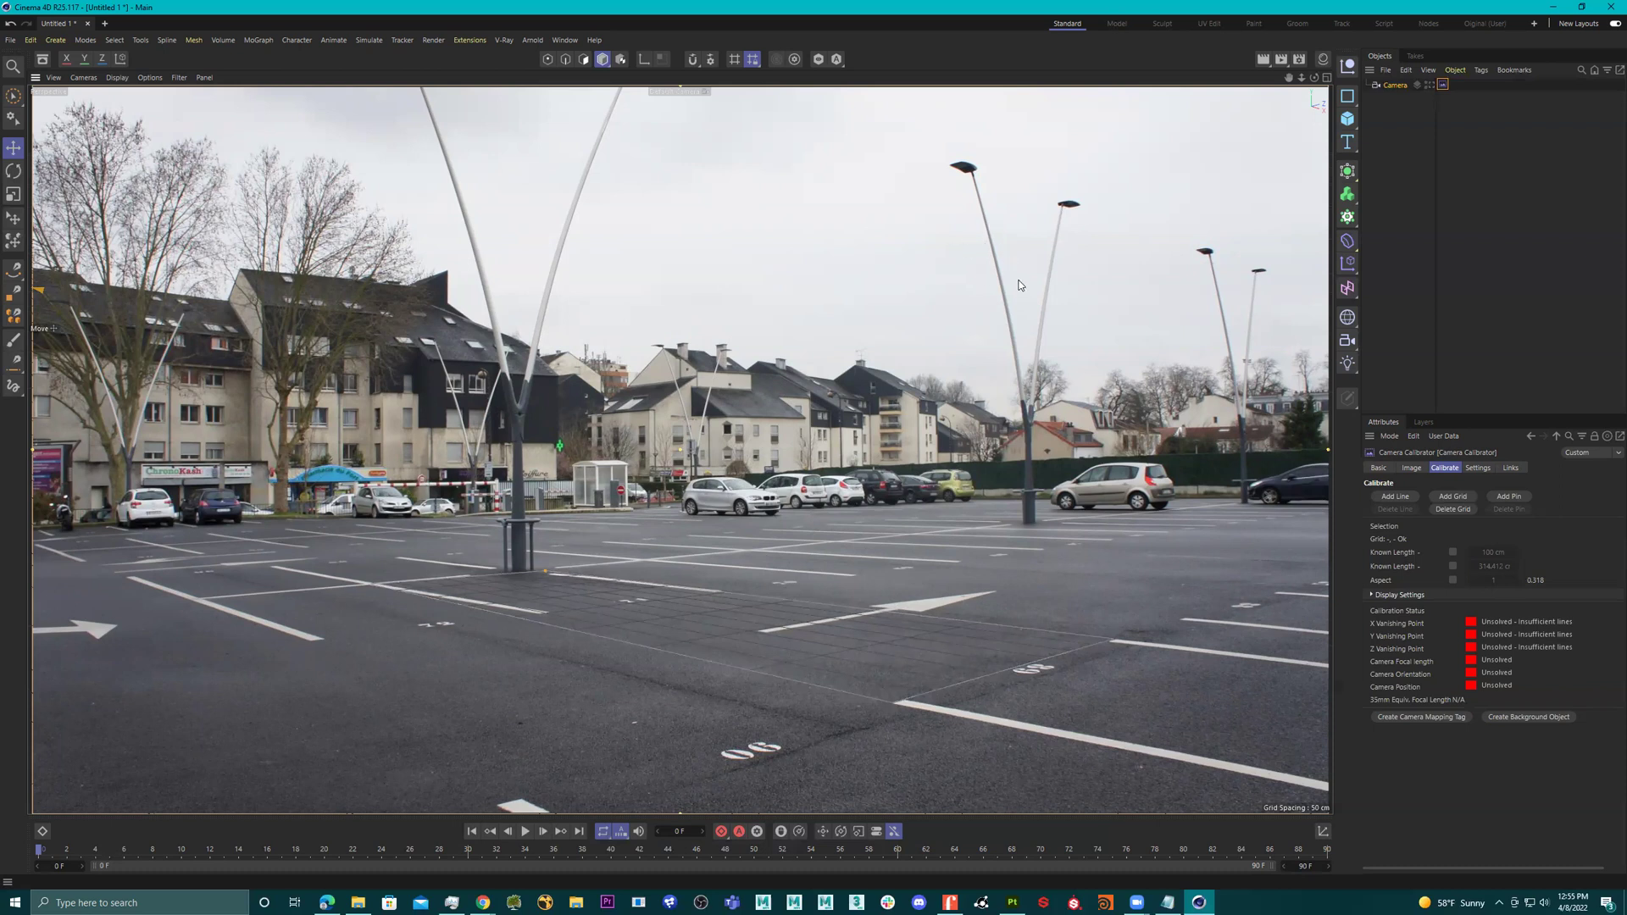
Assign X and Z axes to the grid edges, solving about 21.138 mm focal length, then look through the camera.
left_click(641, 650)
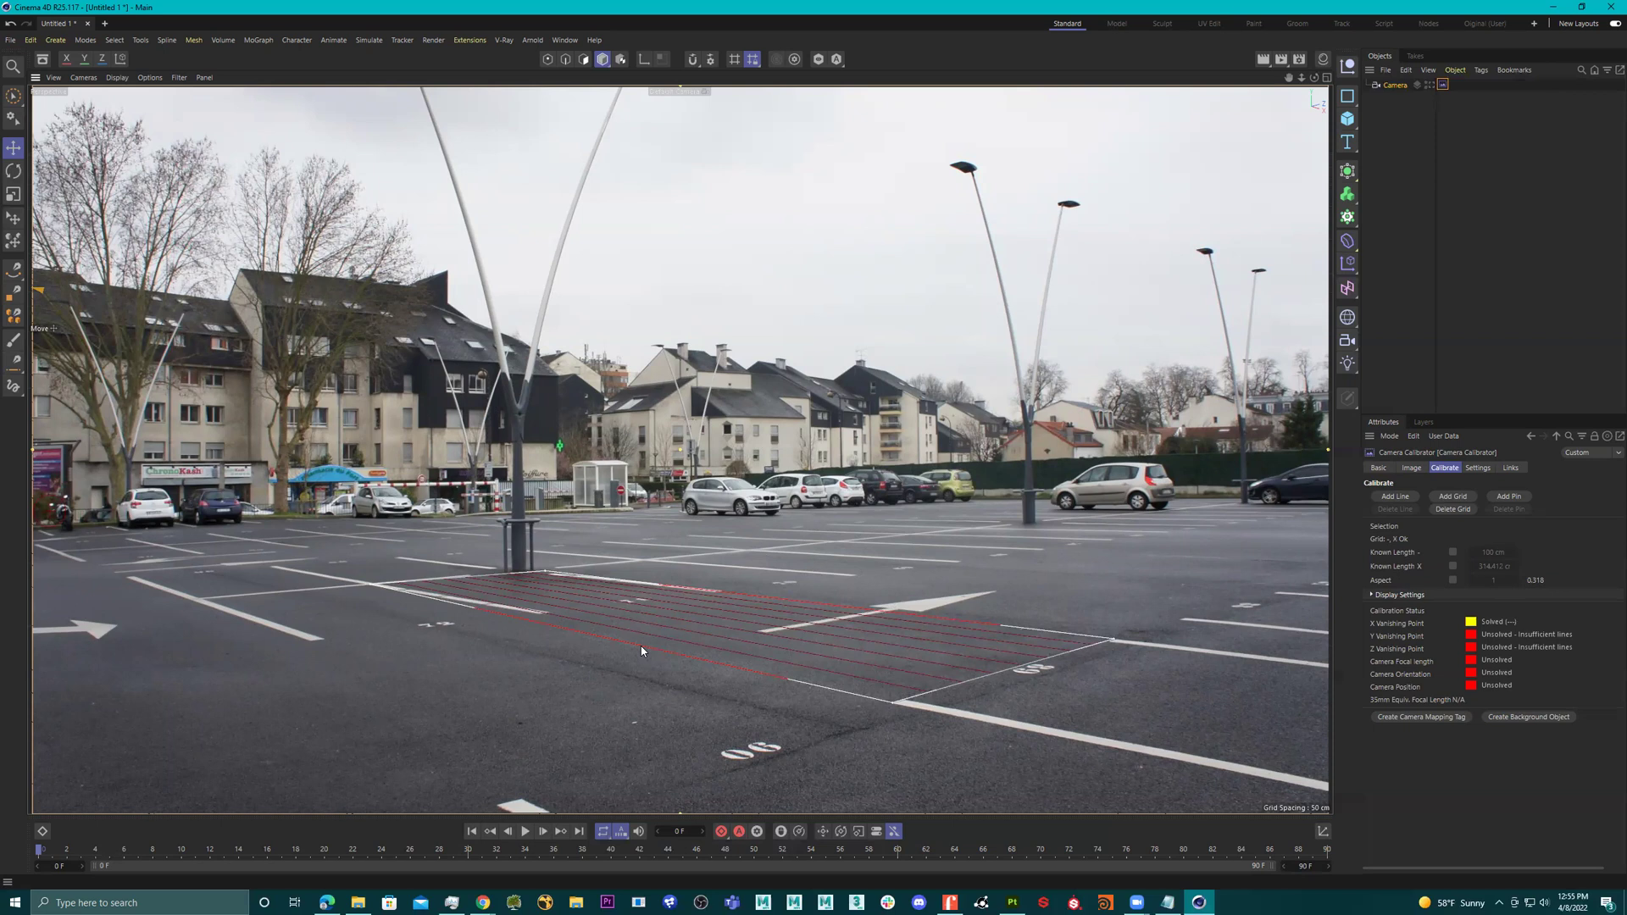
left_click(472, 579)
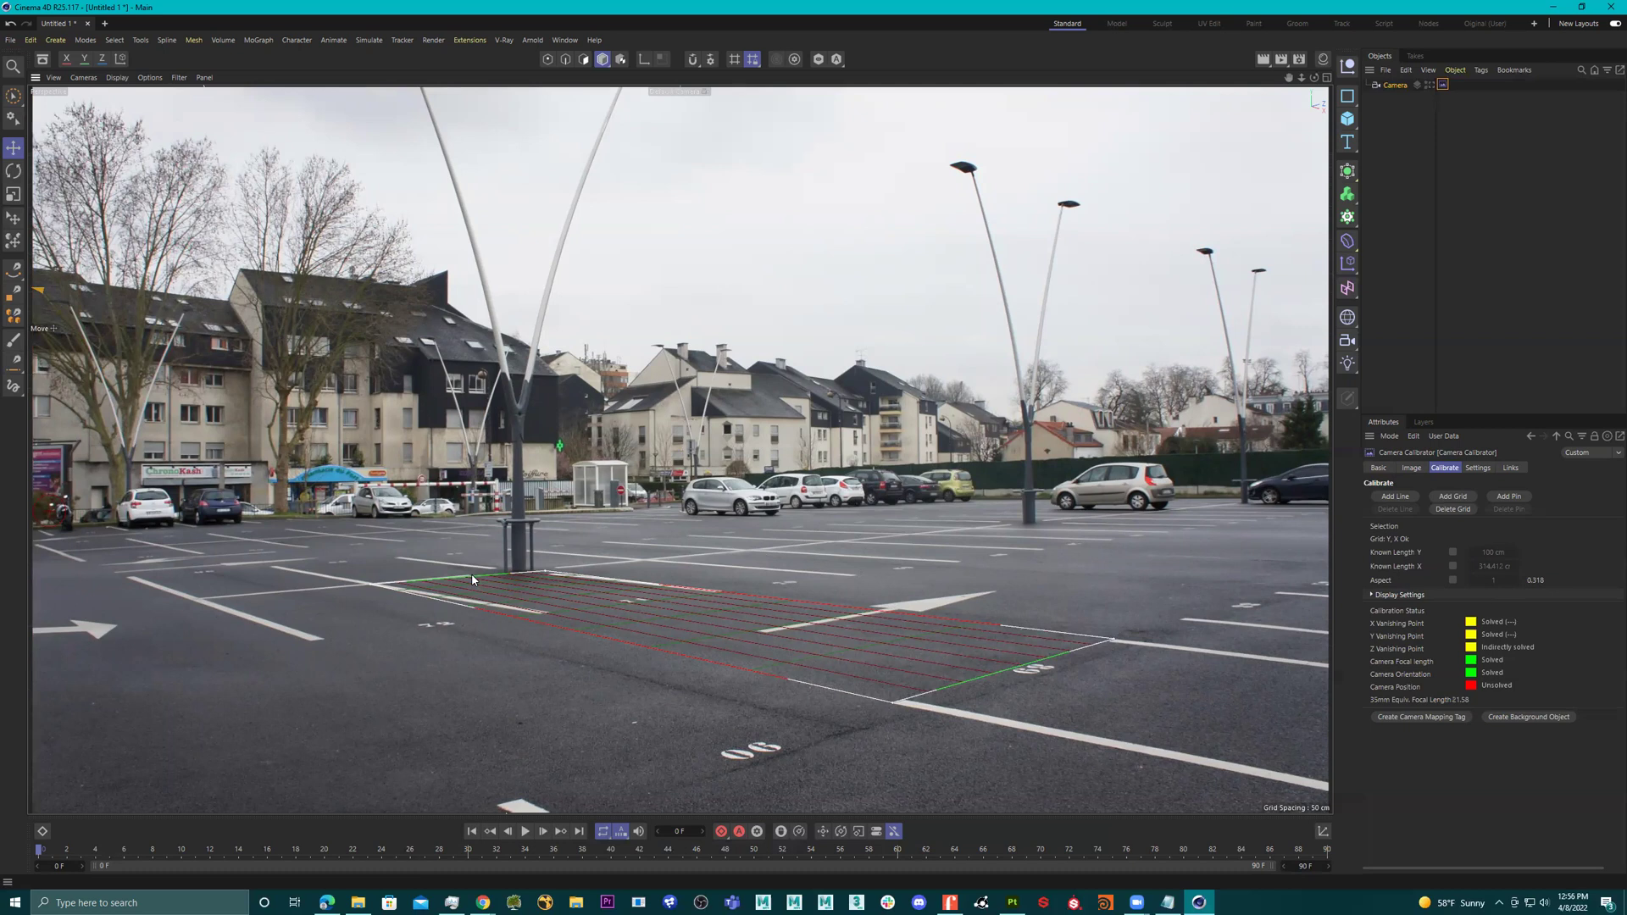
left_click(472, 579)
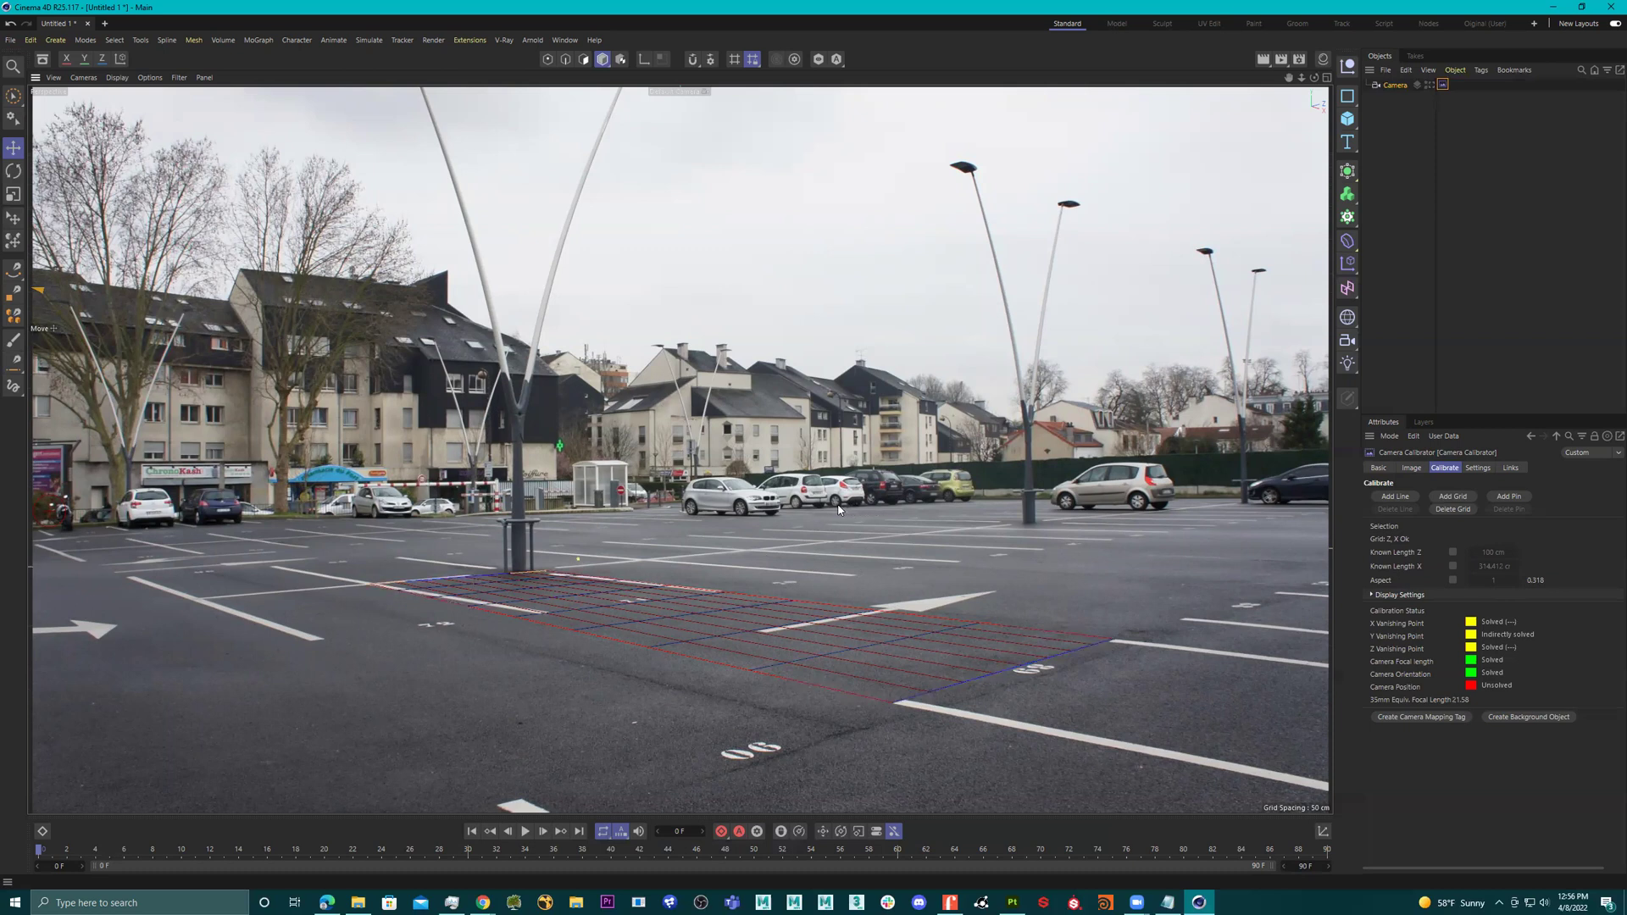
left_click(1430, 86)
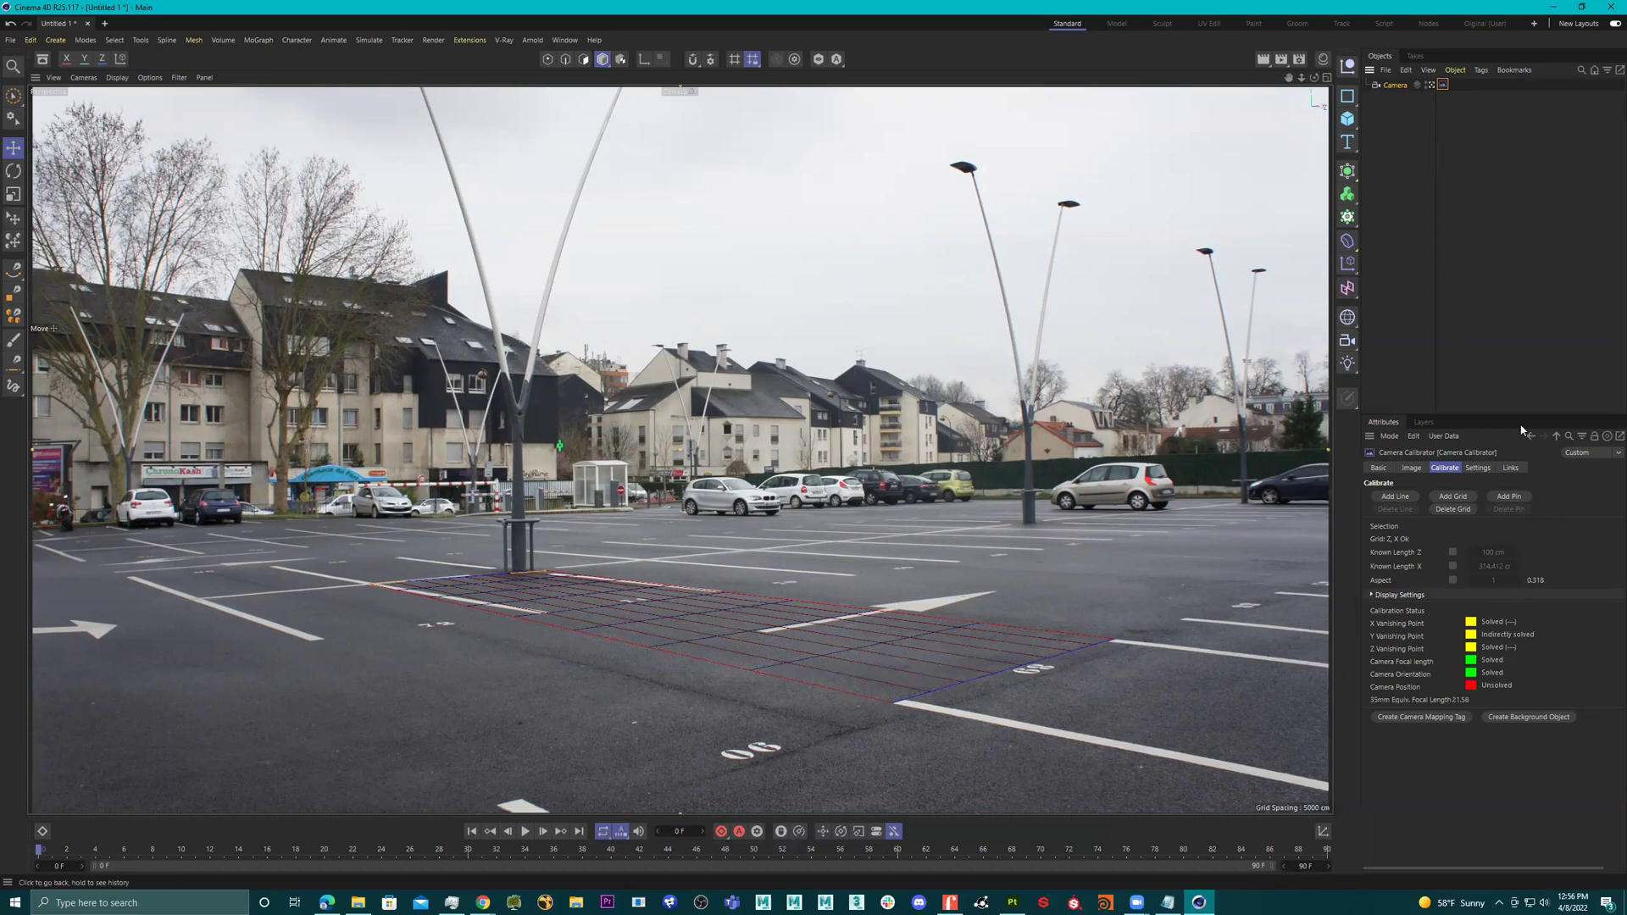
Create a Background object from the calibrator and switch the viewport to the Right view.
left_click(1531, 720)
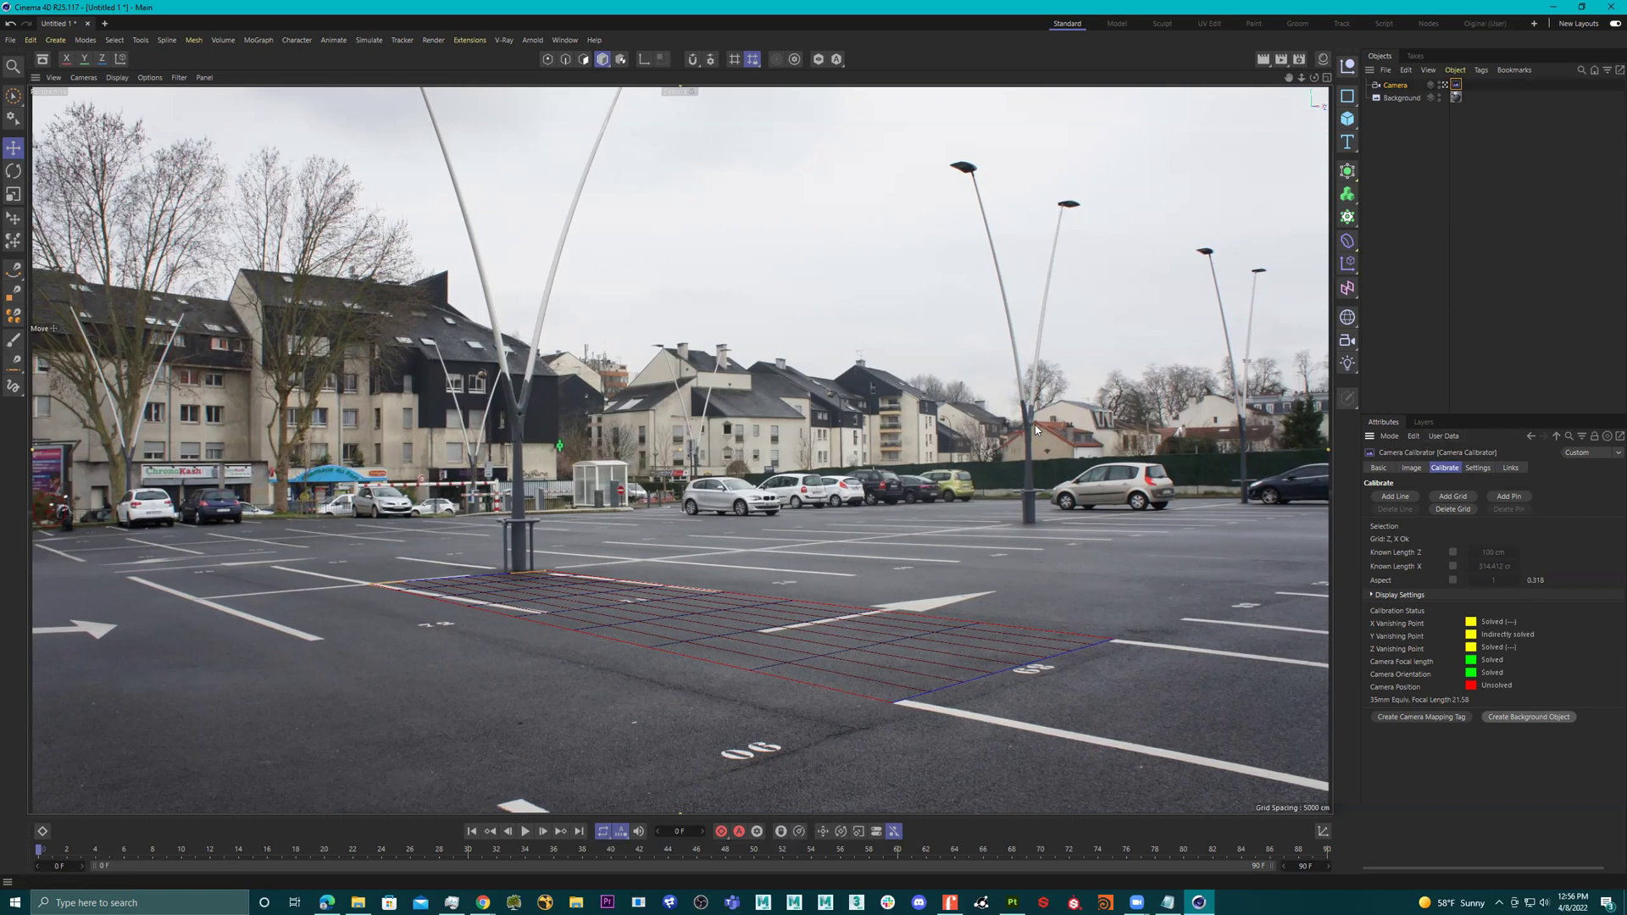
middle_click(1015, 423)
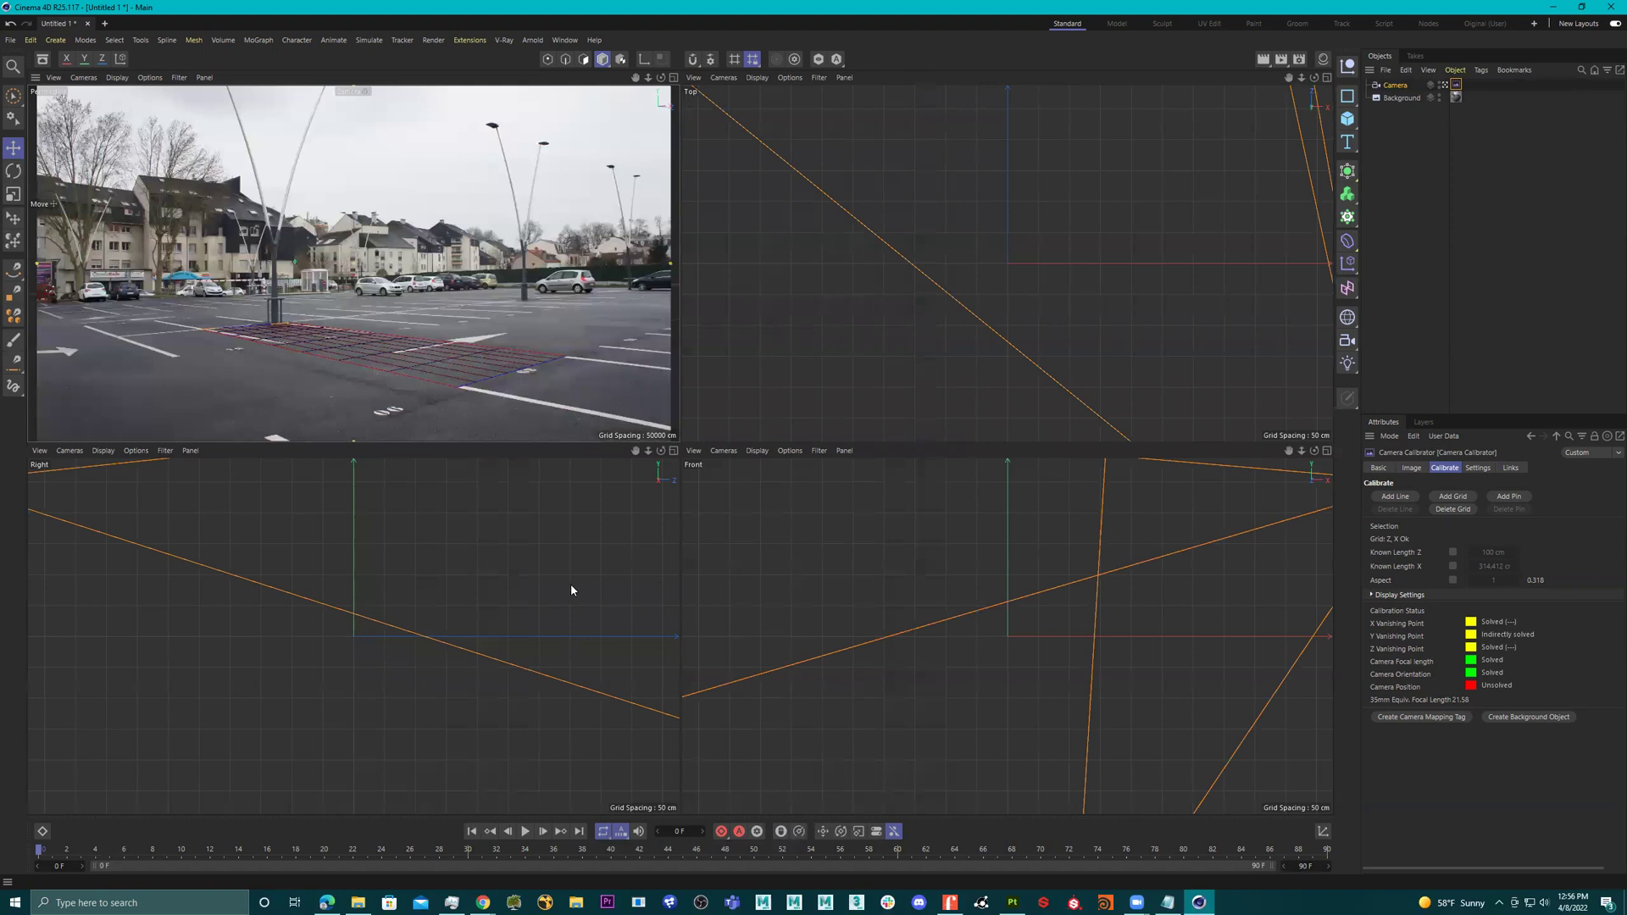
middle_click(572, 590)
Add a sphere and drag it out in front of the calibrated camera.
scroll(805, 586, "down", 10)
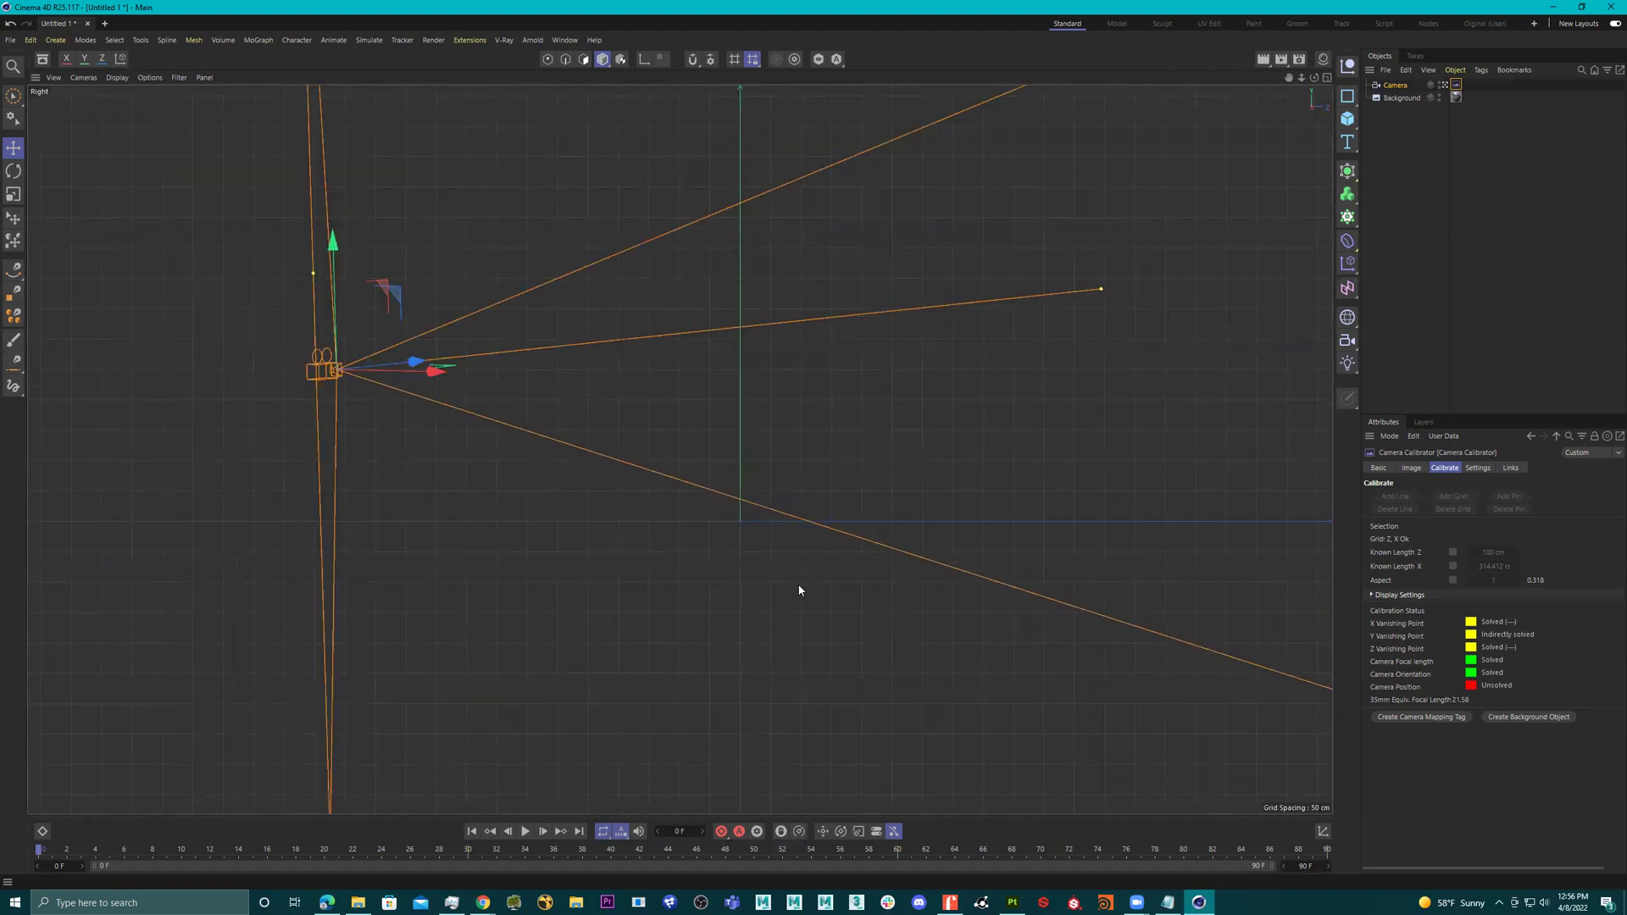
middle_click_drag(804, 557, 643, 574, "alt")
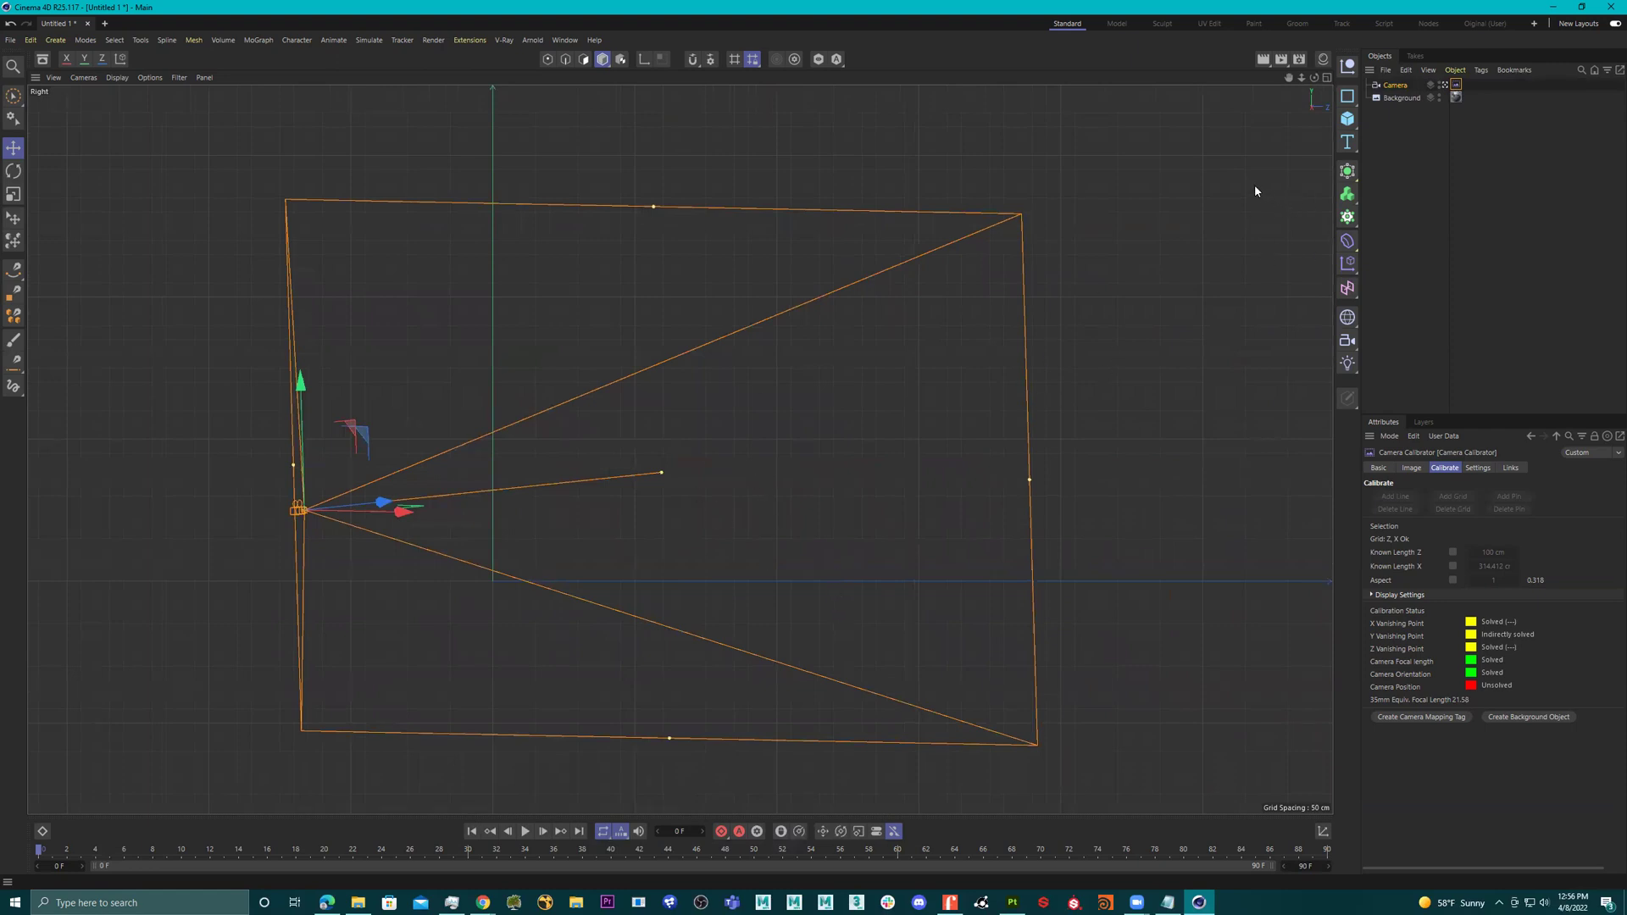
left_click(1349, 120)
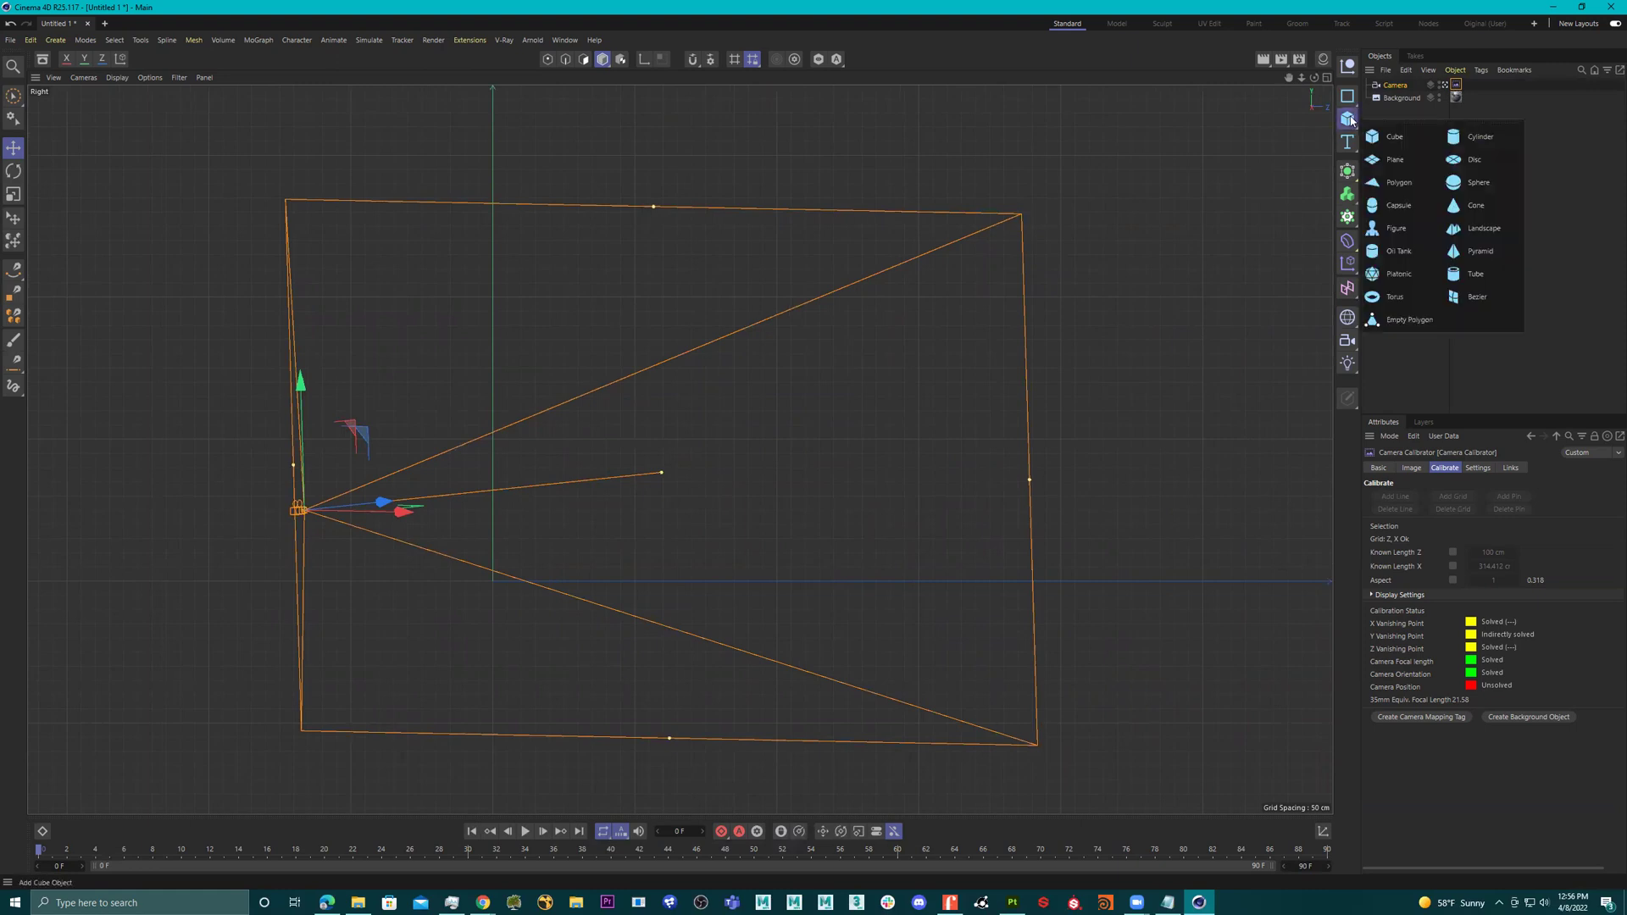
left_click(1473, 181)
left_click_drag(512, 590, 878, 481)
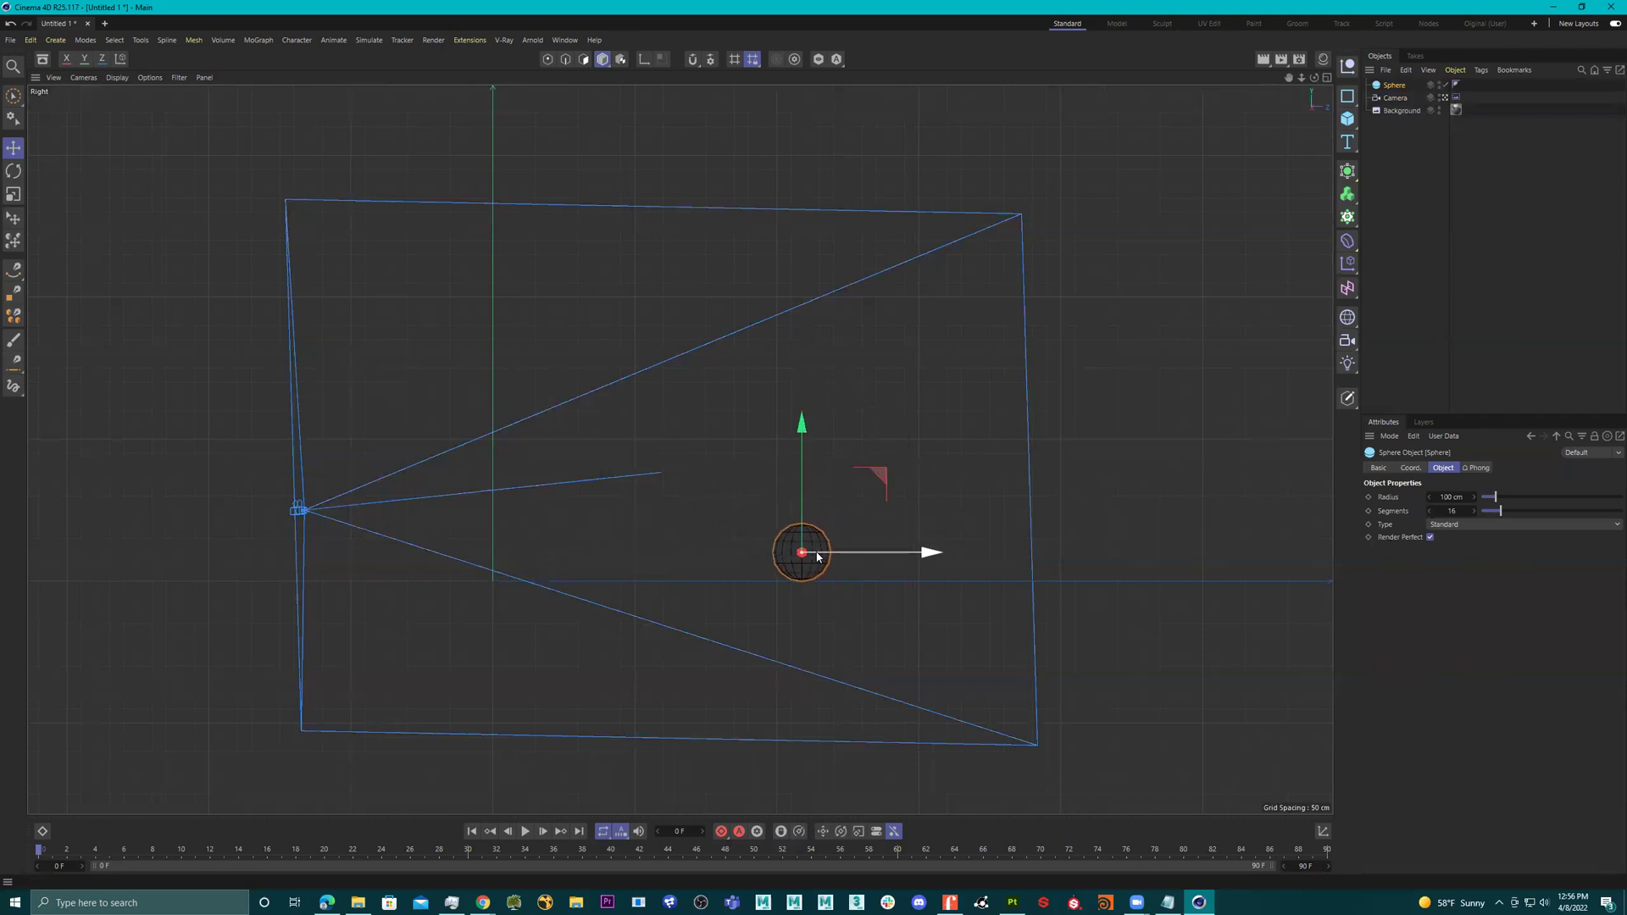
Slide the sphere along X and Z in the side views, then maximize the Perspective view.
middle_click(712, 513)
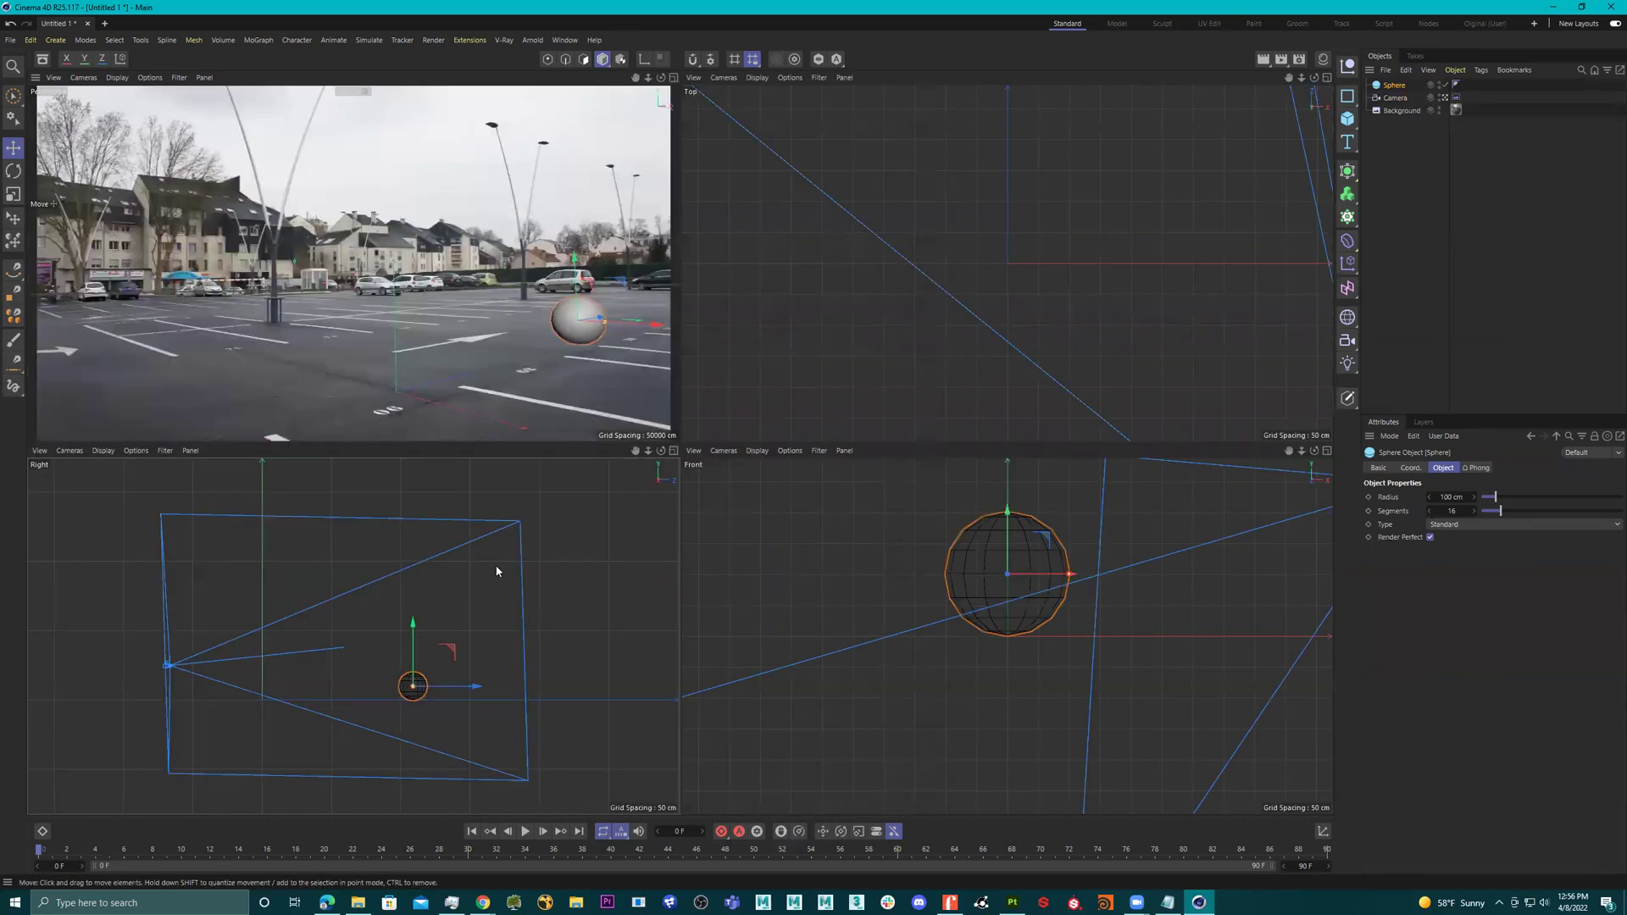
scroll(949, 619, "down", 10)
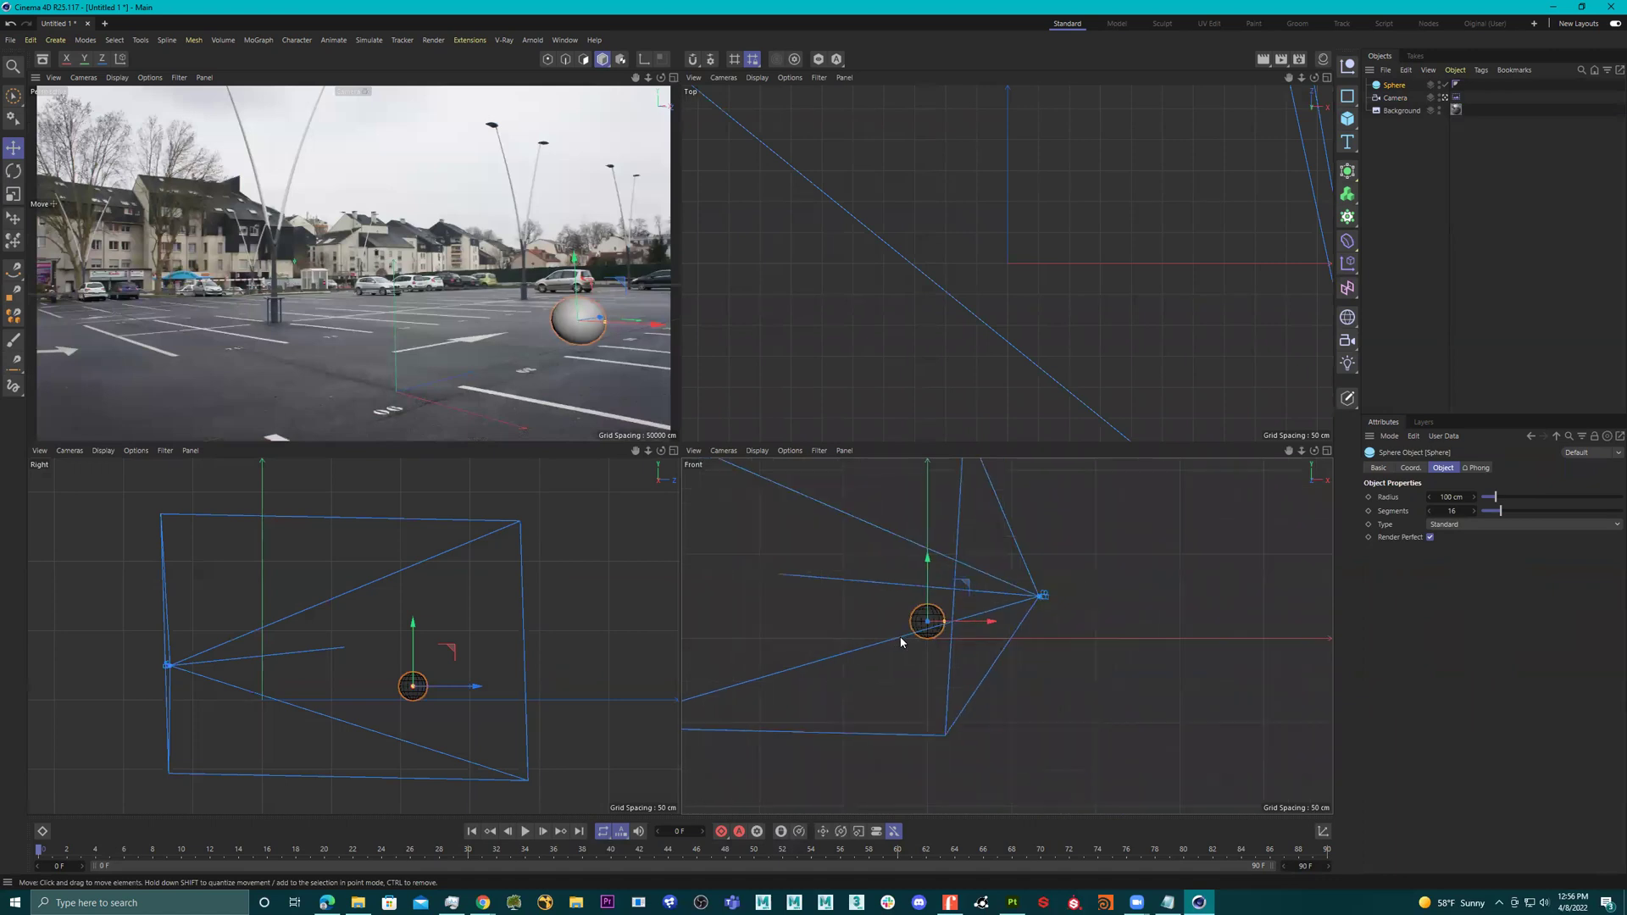
left_click_drag(952, 631, 905, 629)
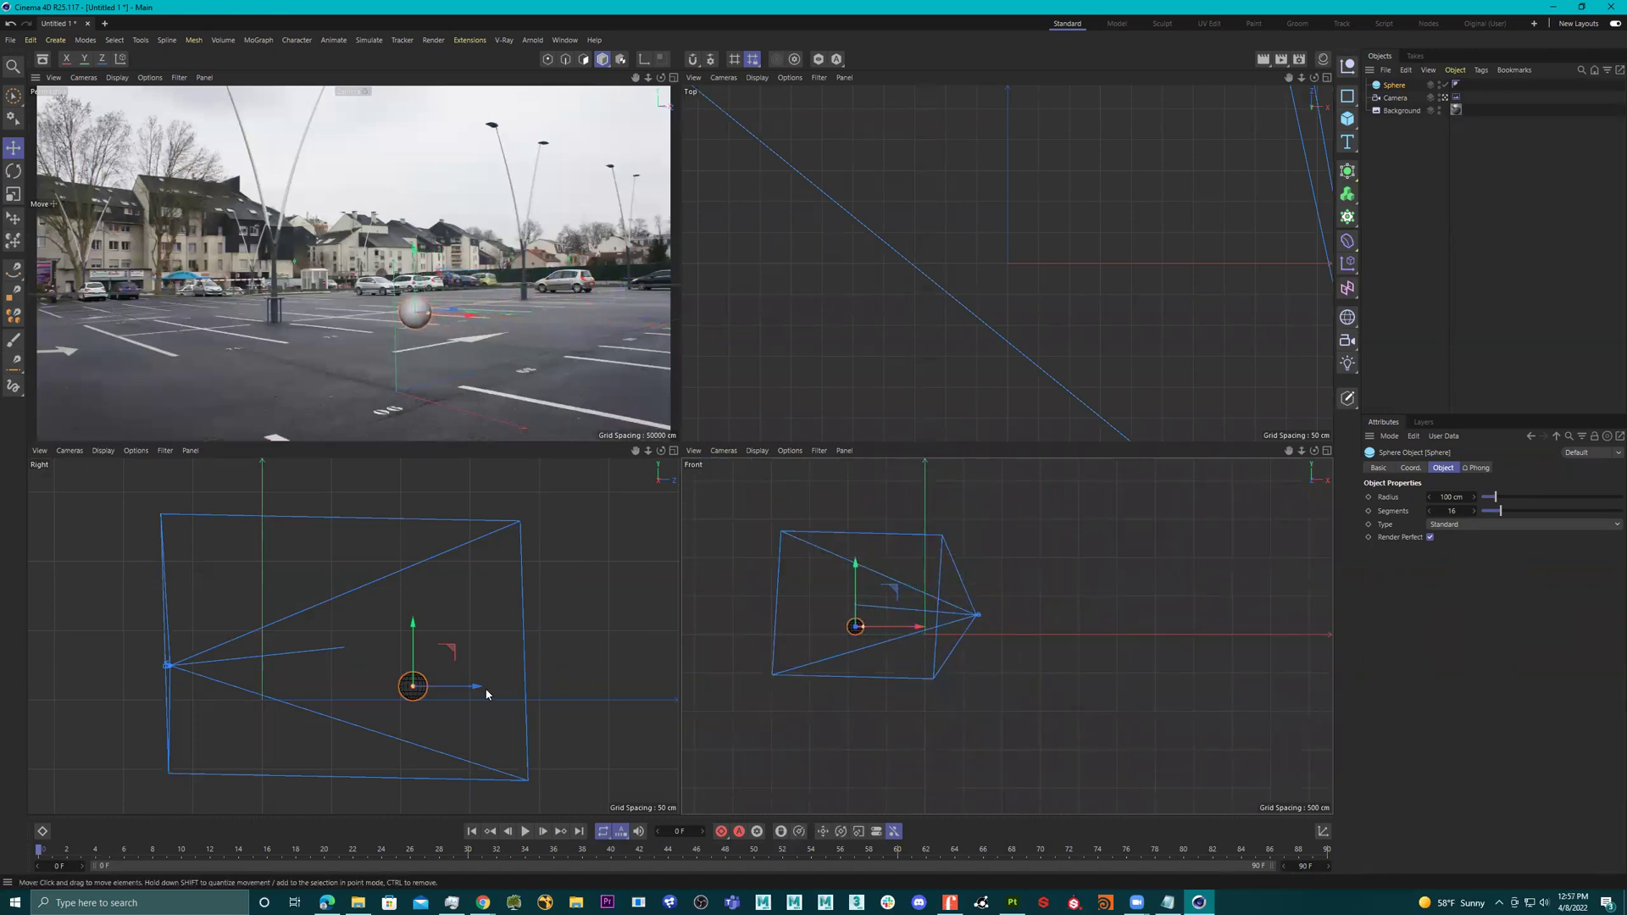
left_click_drag(472, 685, 404, 684)
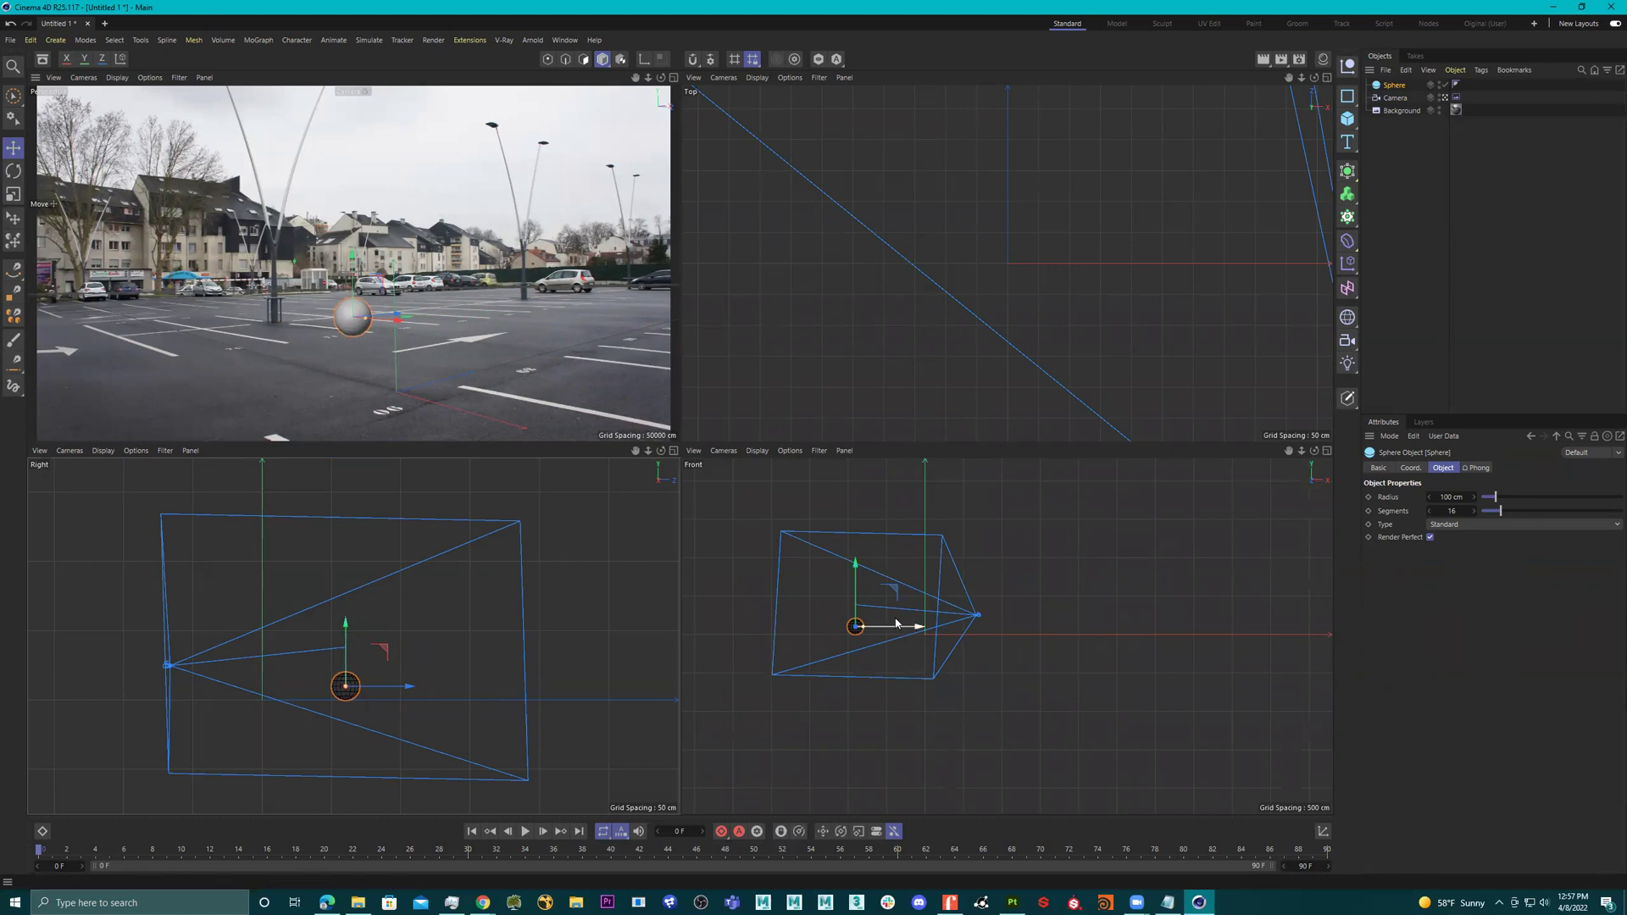
scroll(1015, 386, "down", 5)
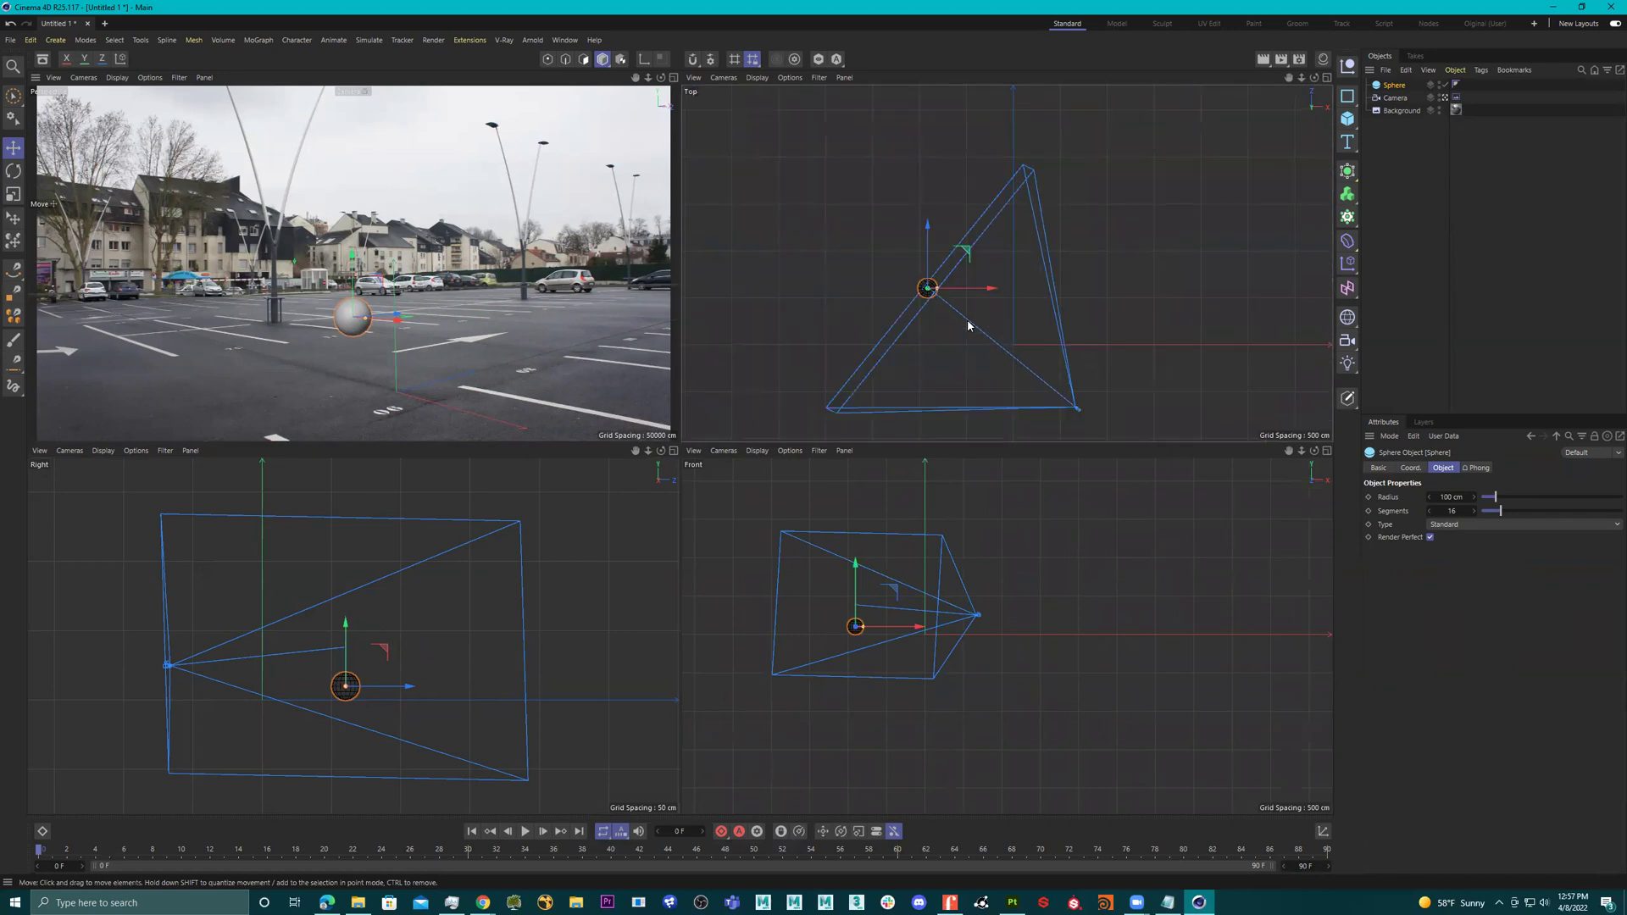
scroll(933, 296, "up", 5)
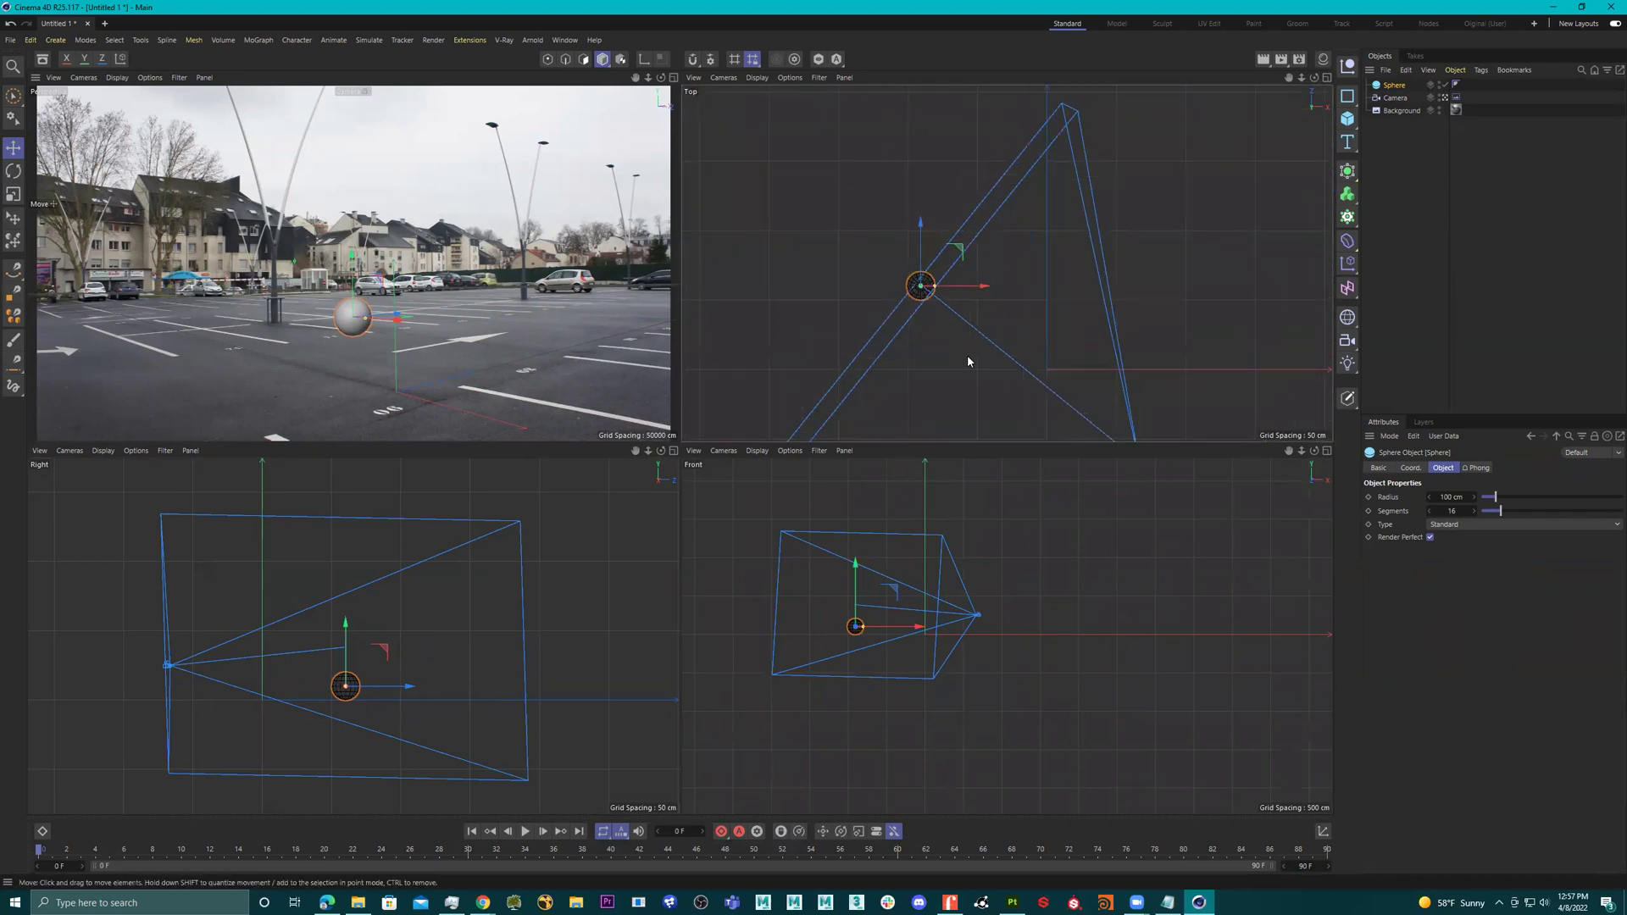
middle_click(536, 329)
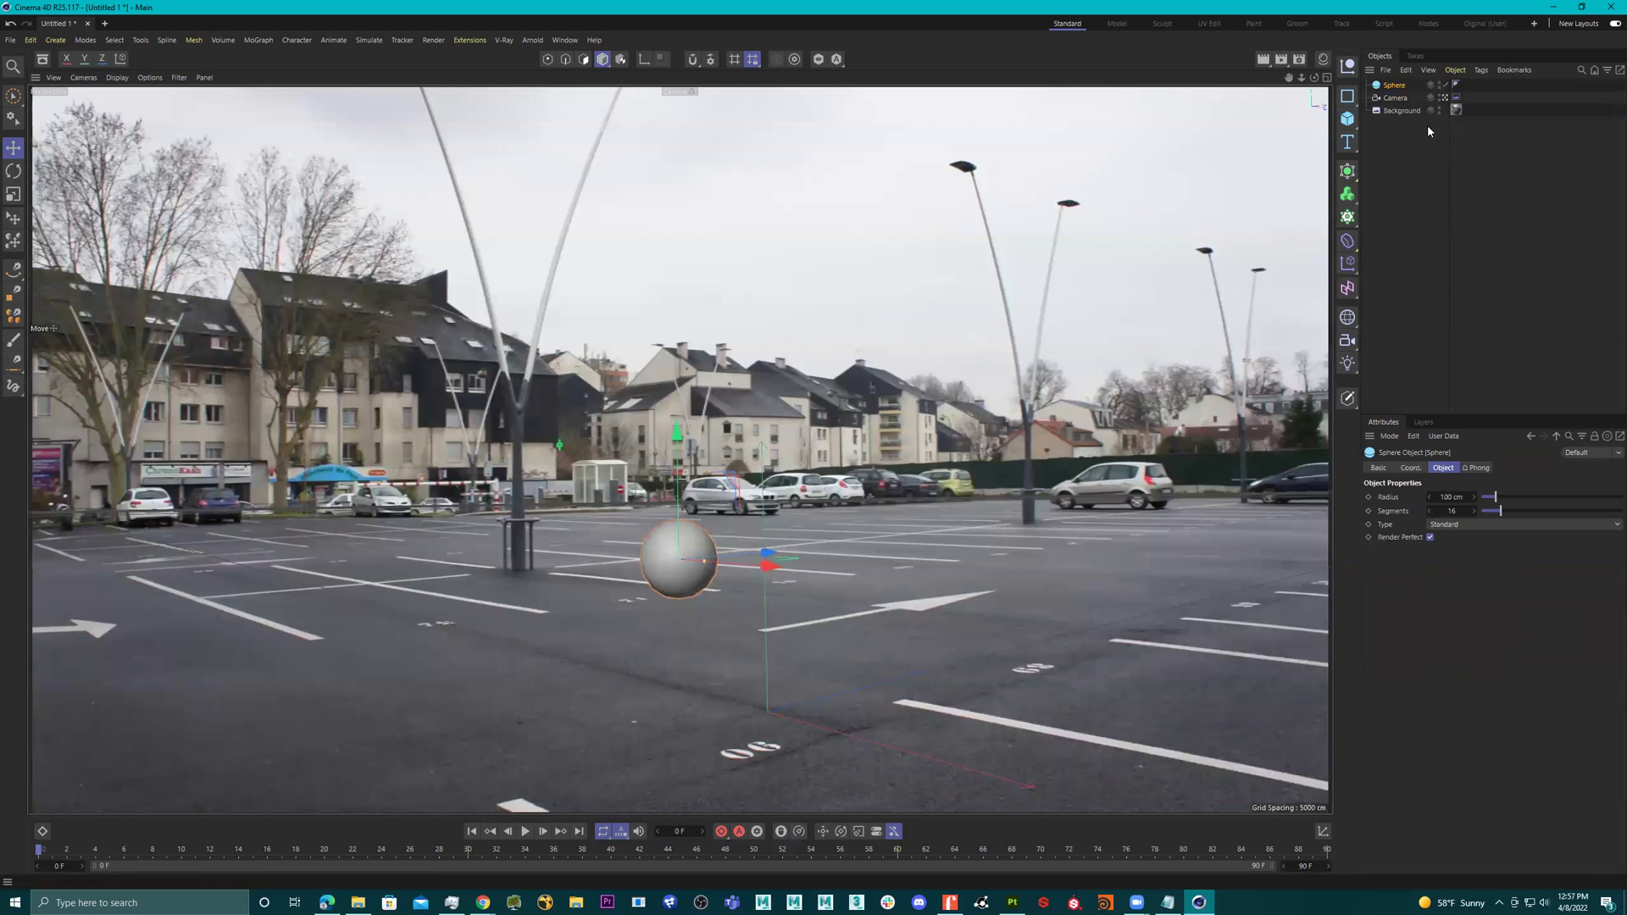
Put a Protection tag on the Camera and turn off looking through it.
left_click(1394, 98)
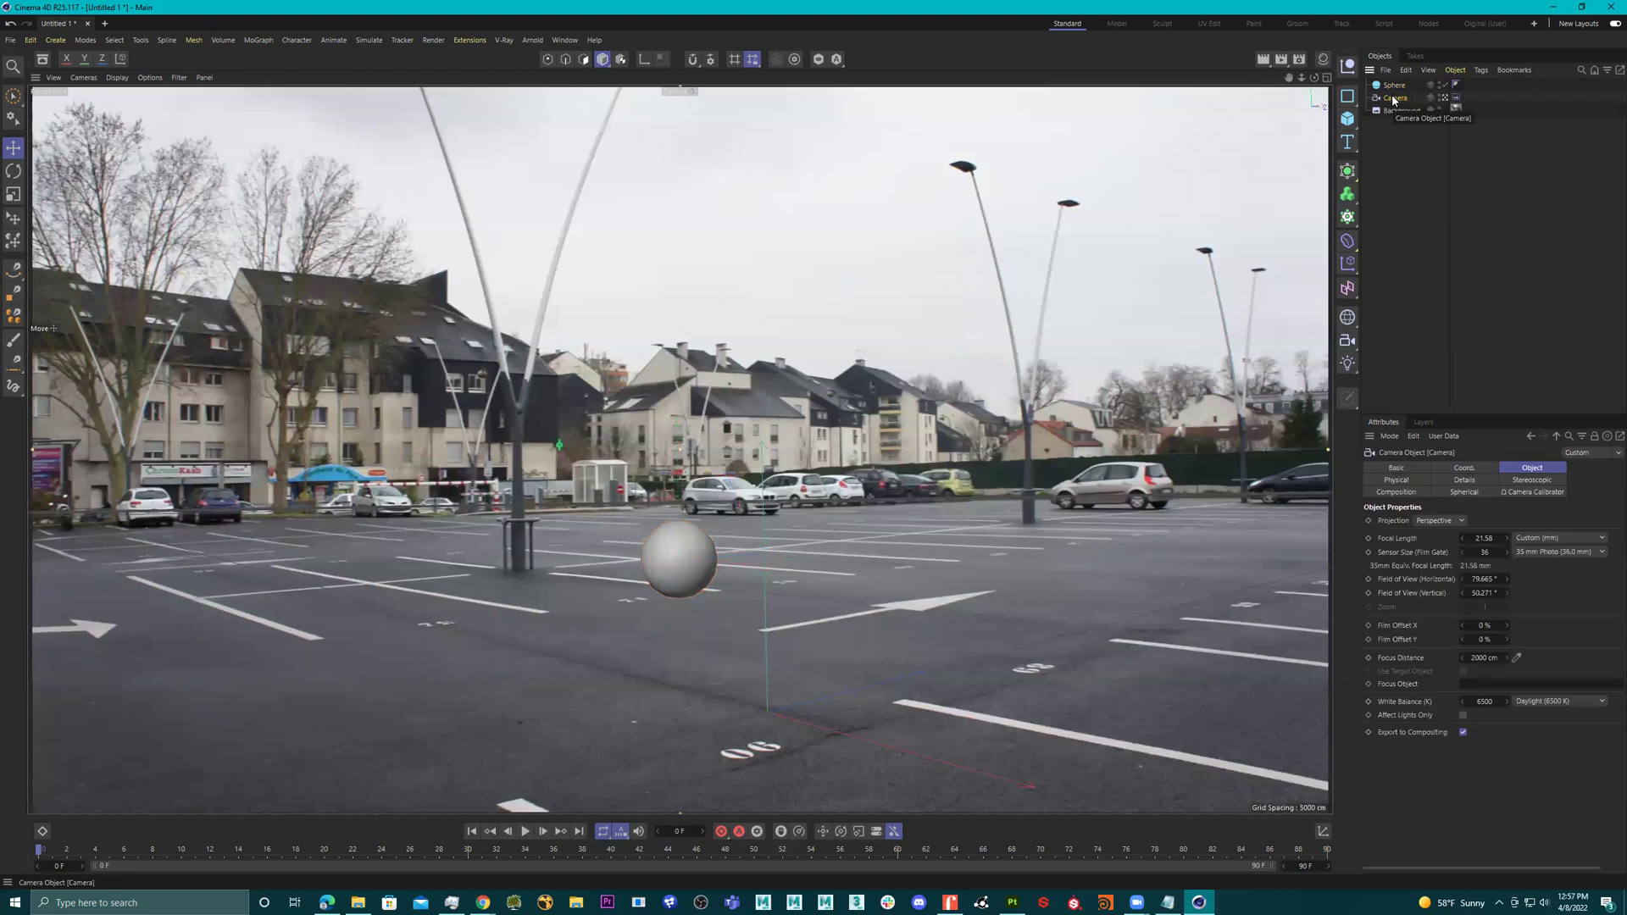
right_click(1393, 98)
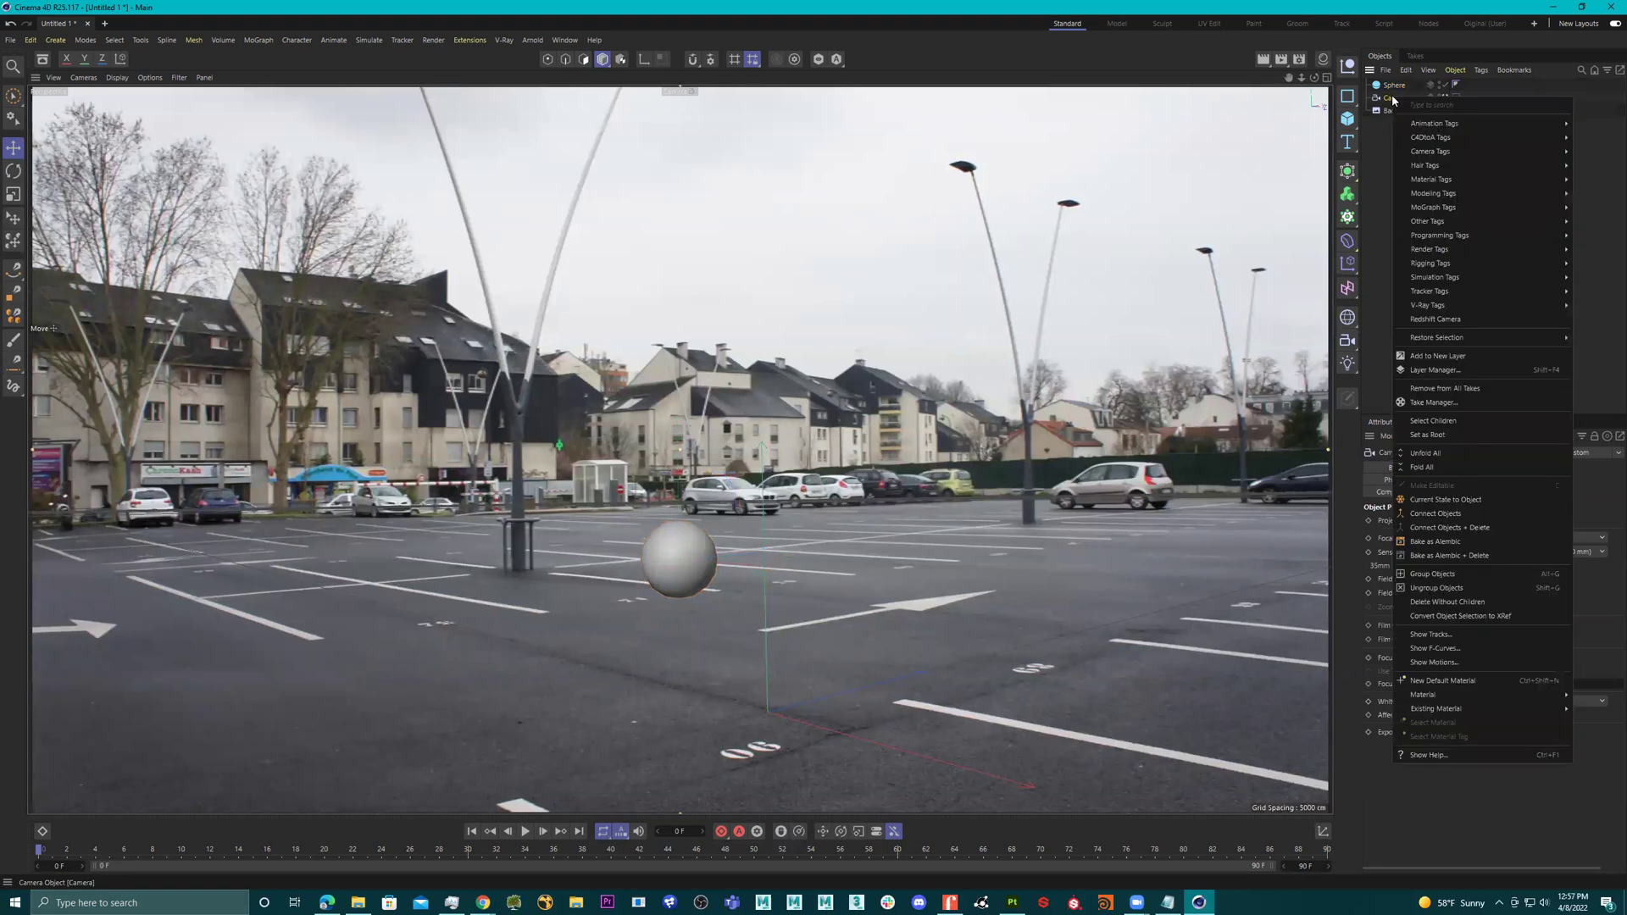
mouse_move(1463, 260)
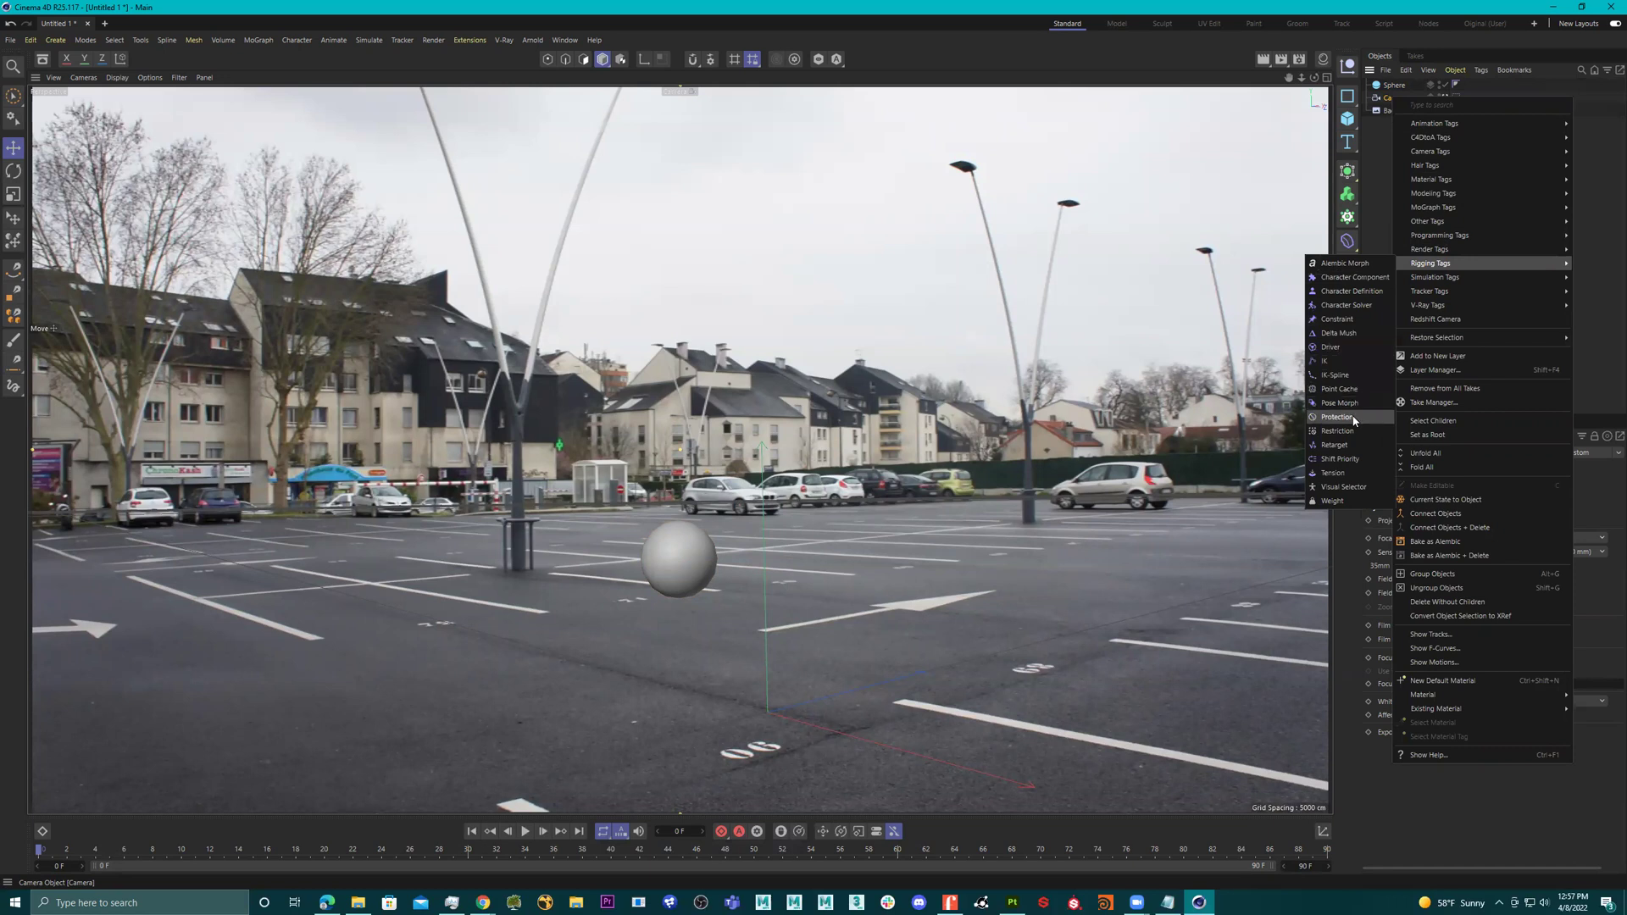
left_click(1353, 420)
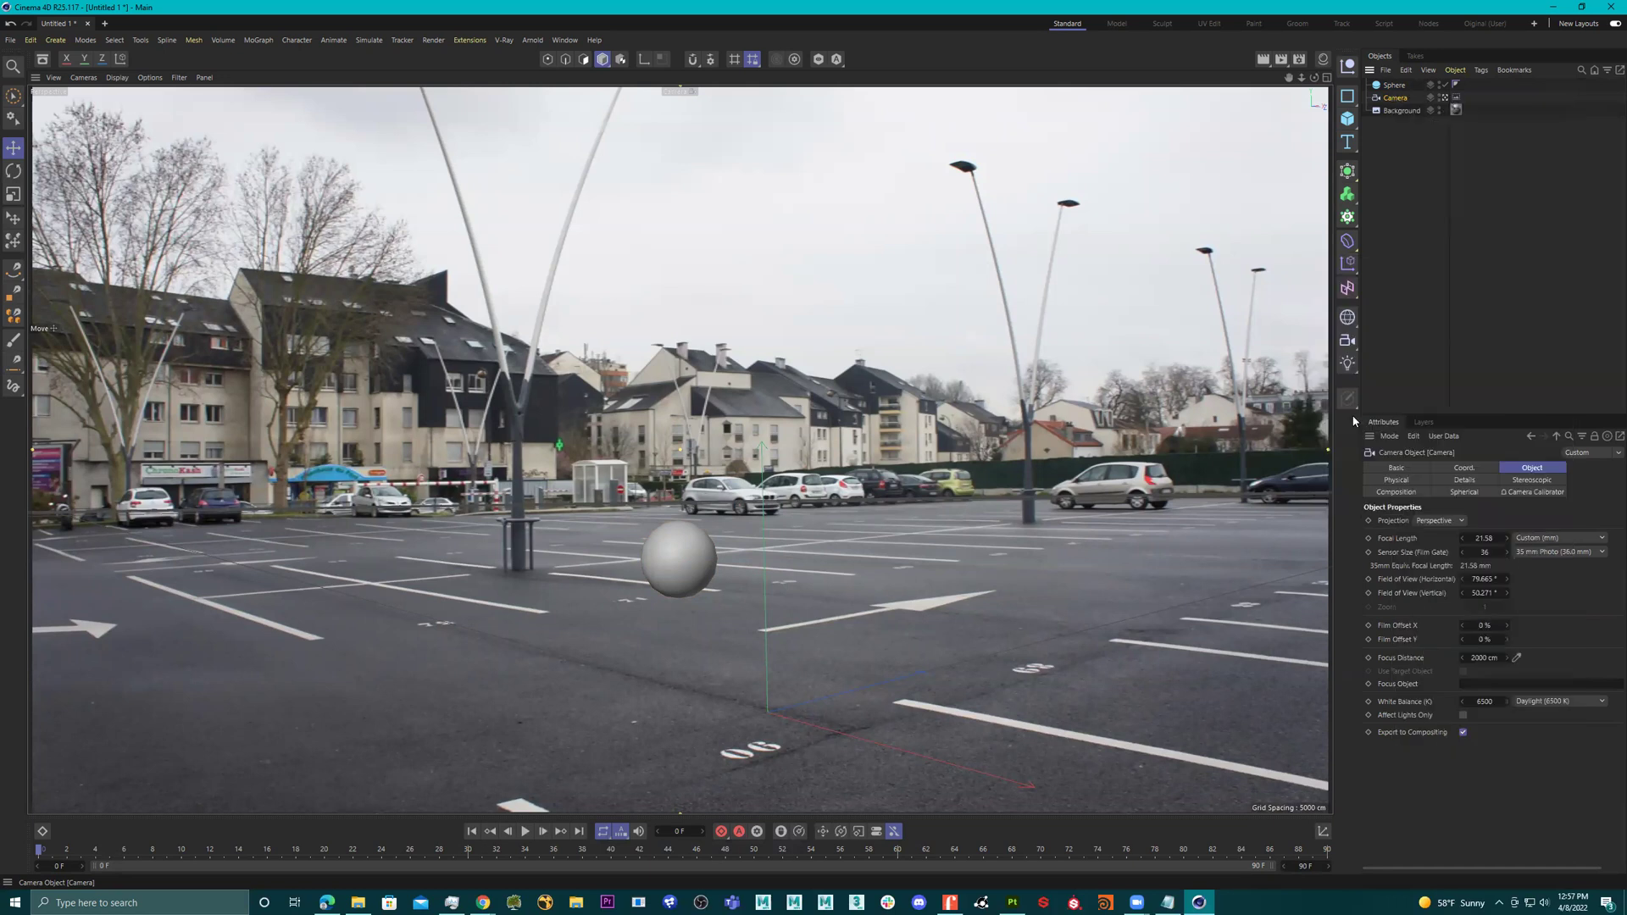
left_click(1441, 99)
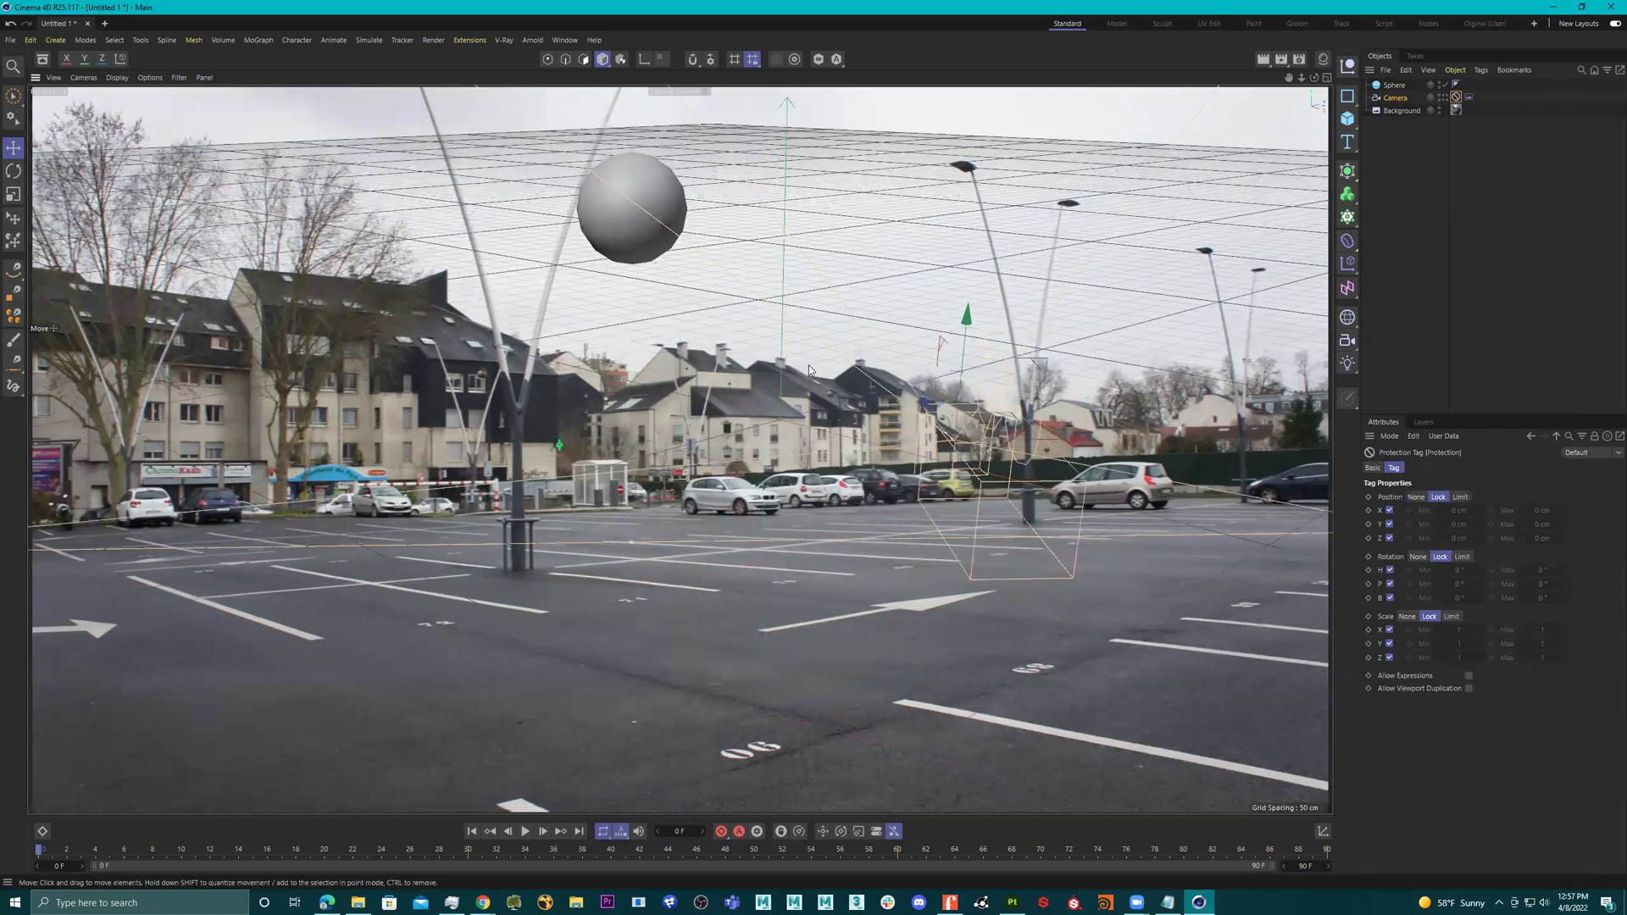
Hide the Background object in the editor and orbit around the sphere and camera frustum.
left_click_drag(809, 371, 839, 327, "alt")
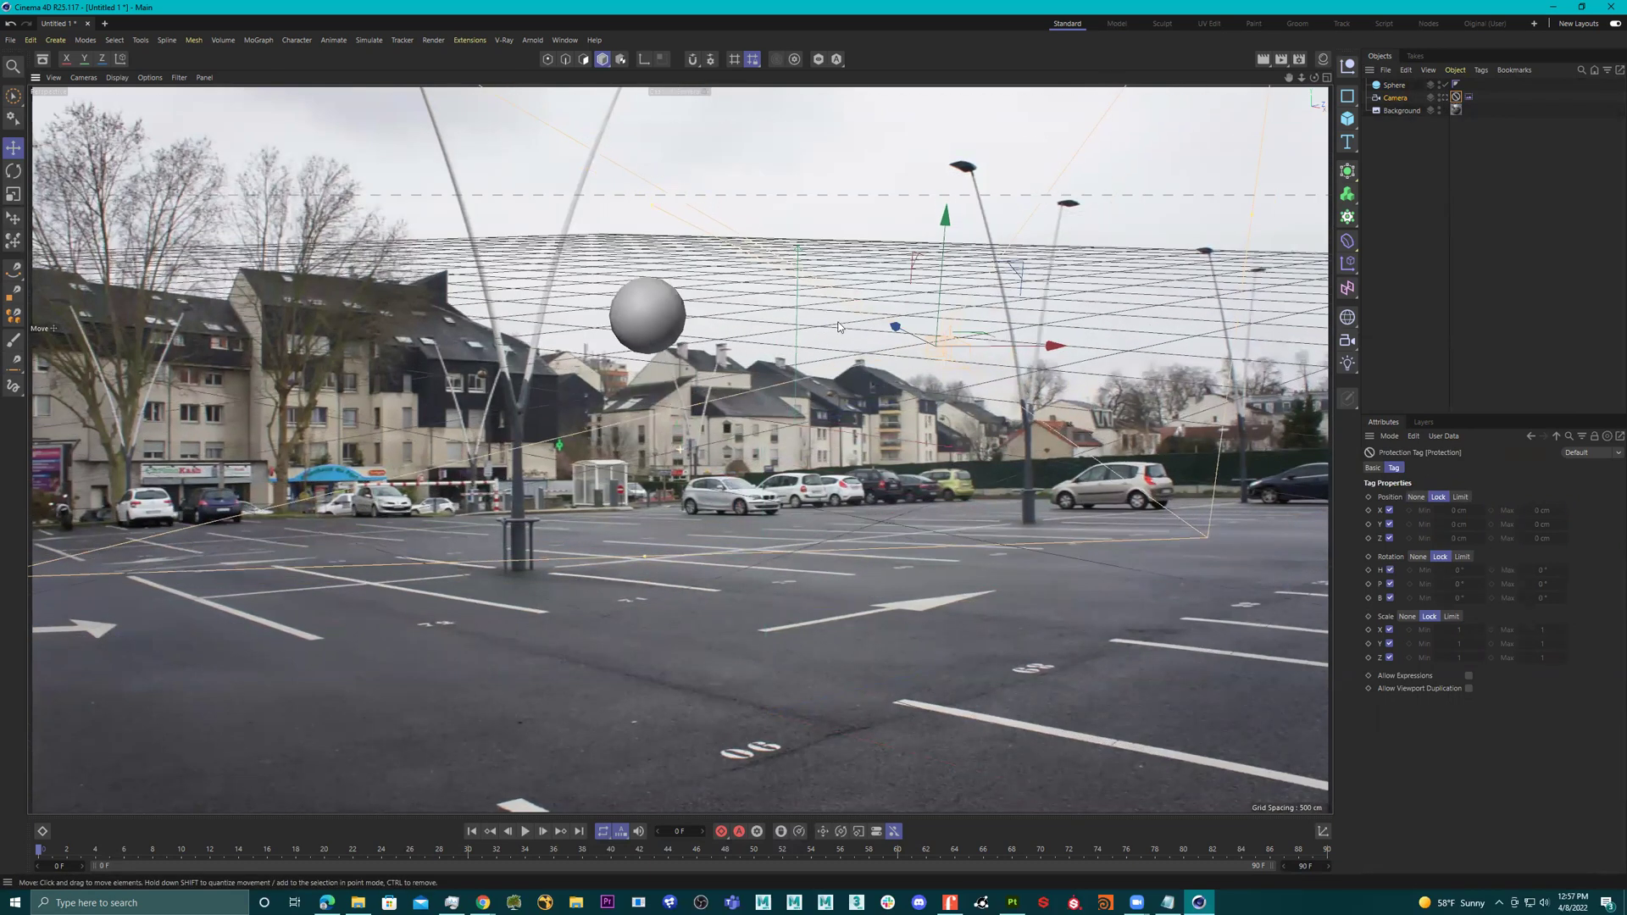
left_click(1440, 110)
left_click_drag(1131, 210, 960, 406, "alt")
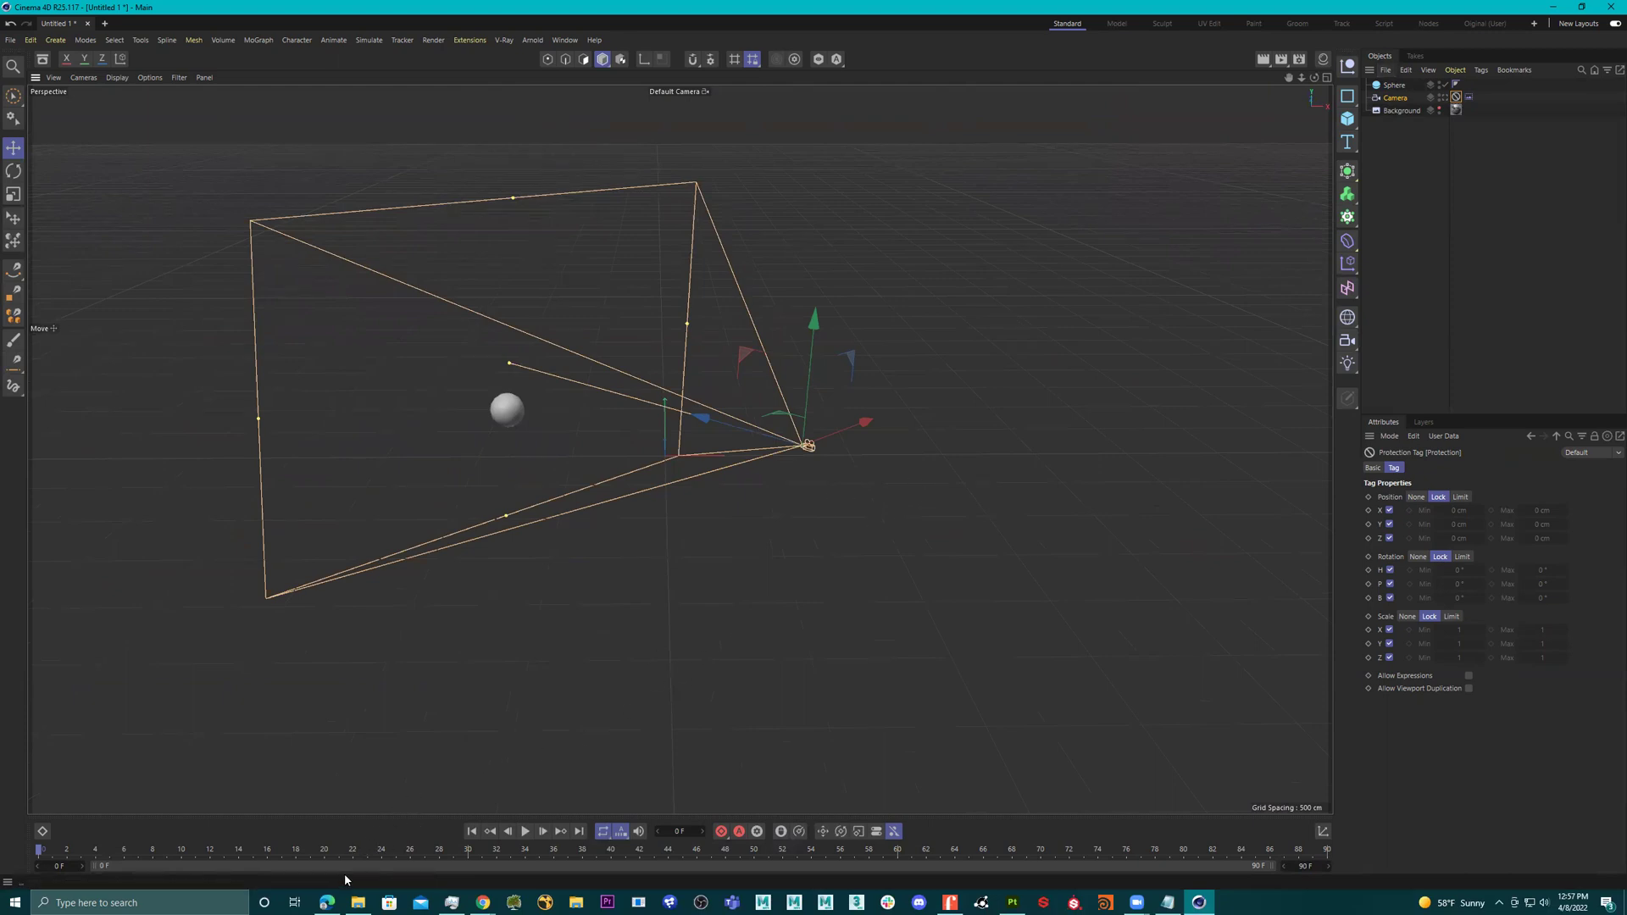
Import the FBX scene, adding the GEO null above Sphere, Camera and Background.
left_click(1383, 71)
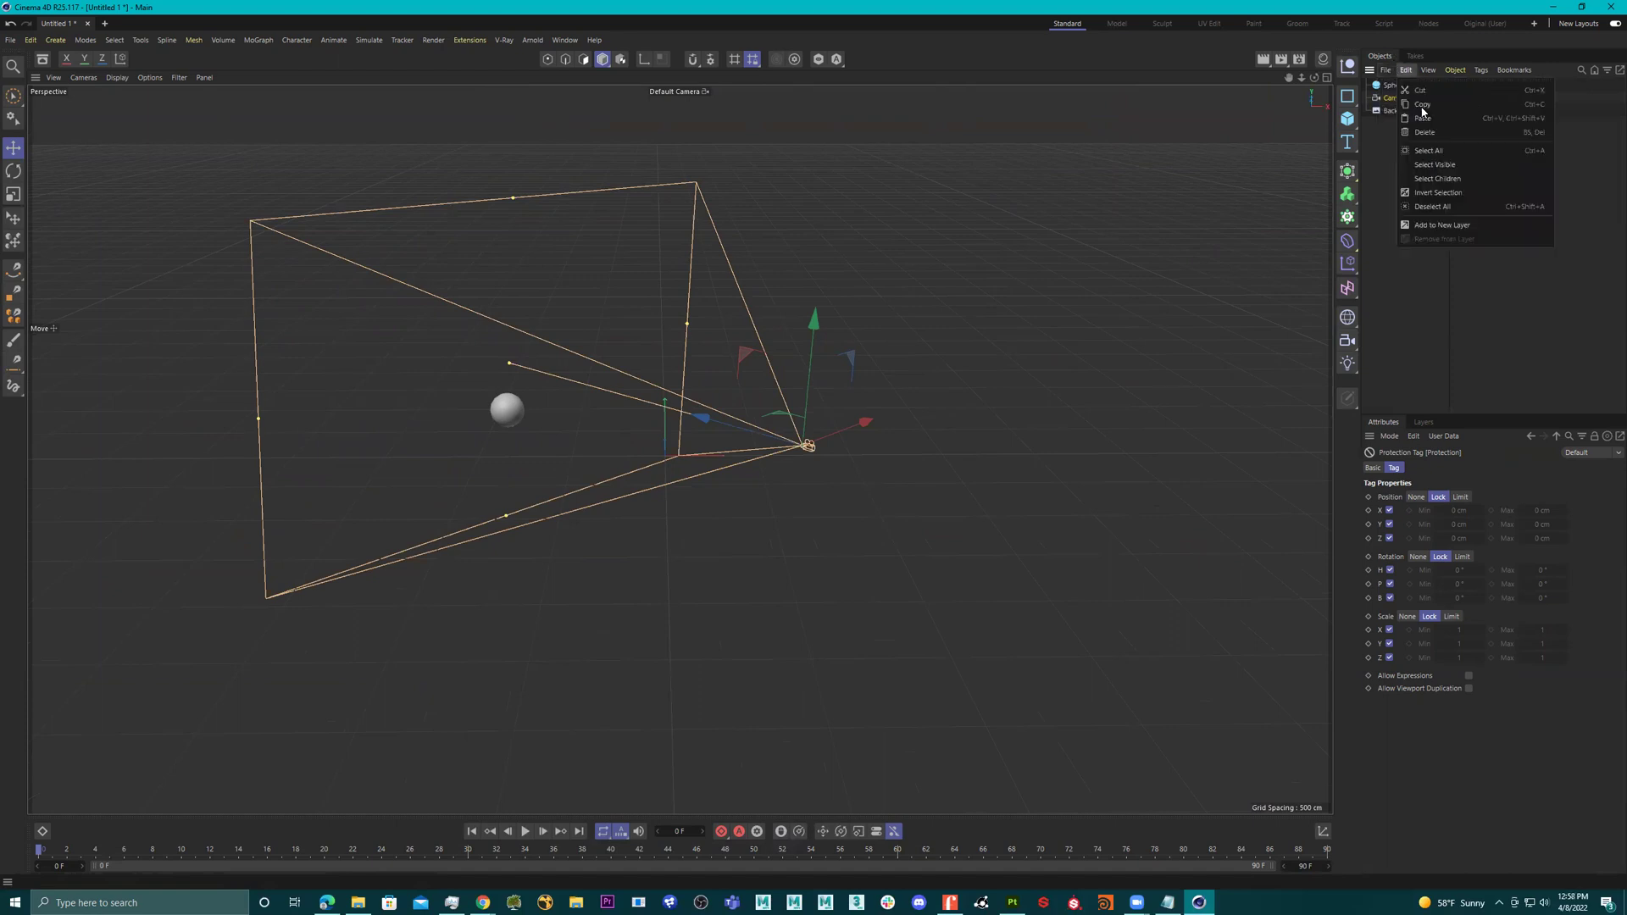
mouse_move(1440, 118)
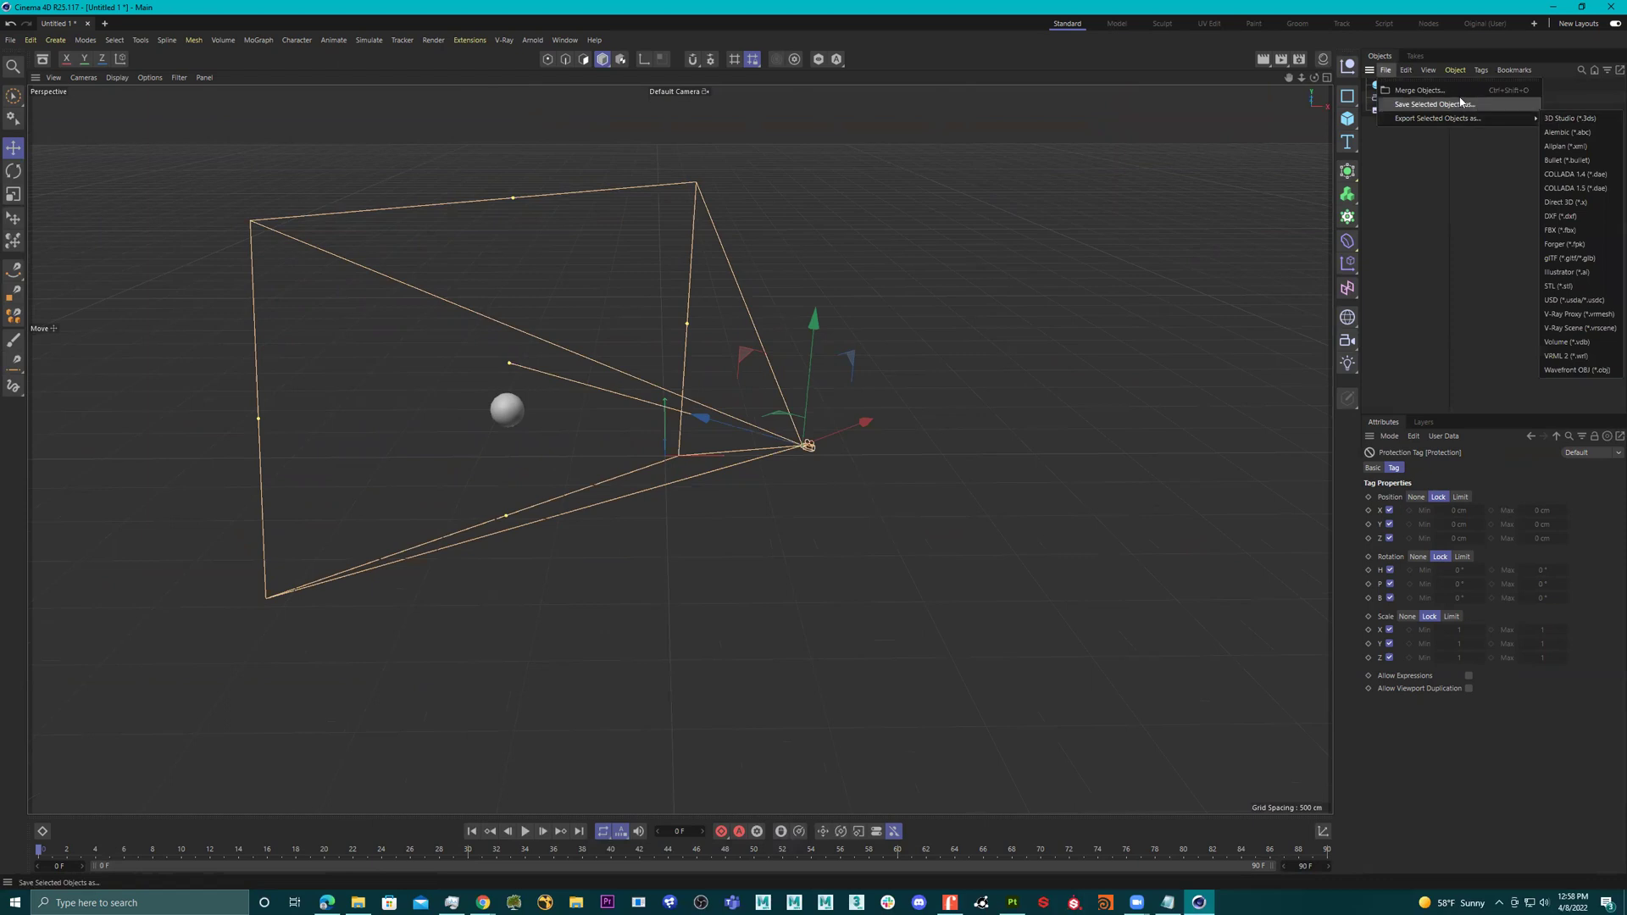
left_click(1561, 125)
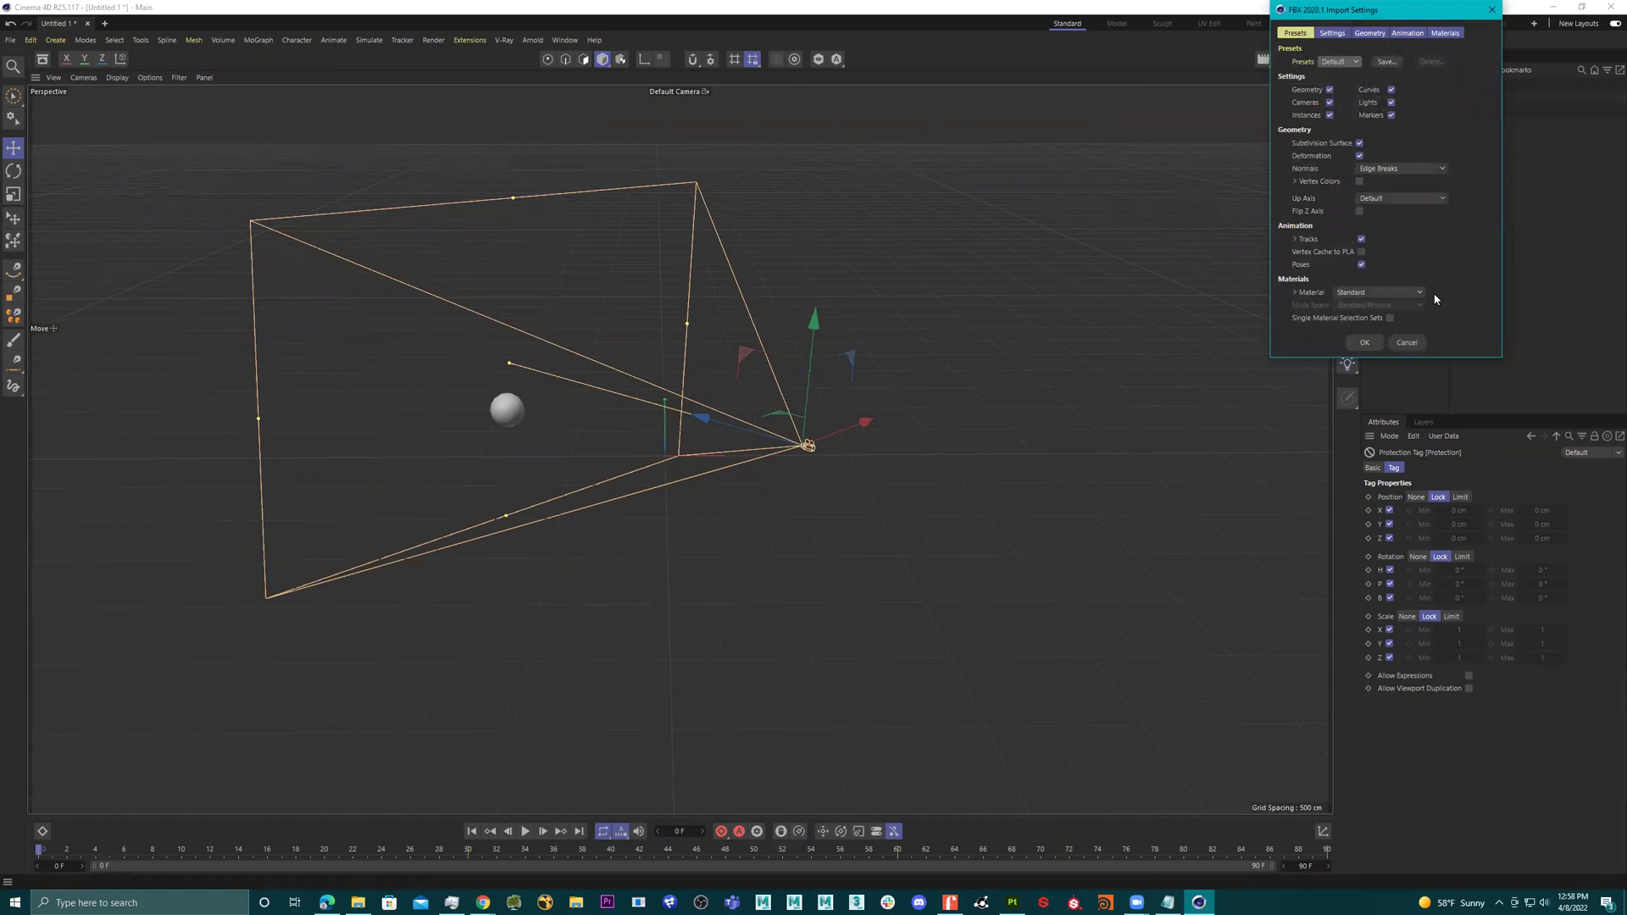
left_click(1365, 340)
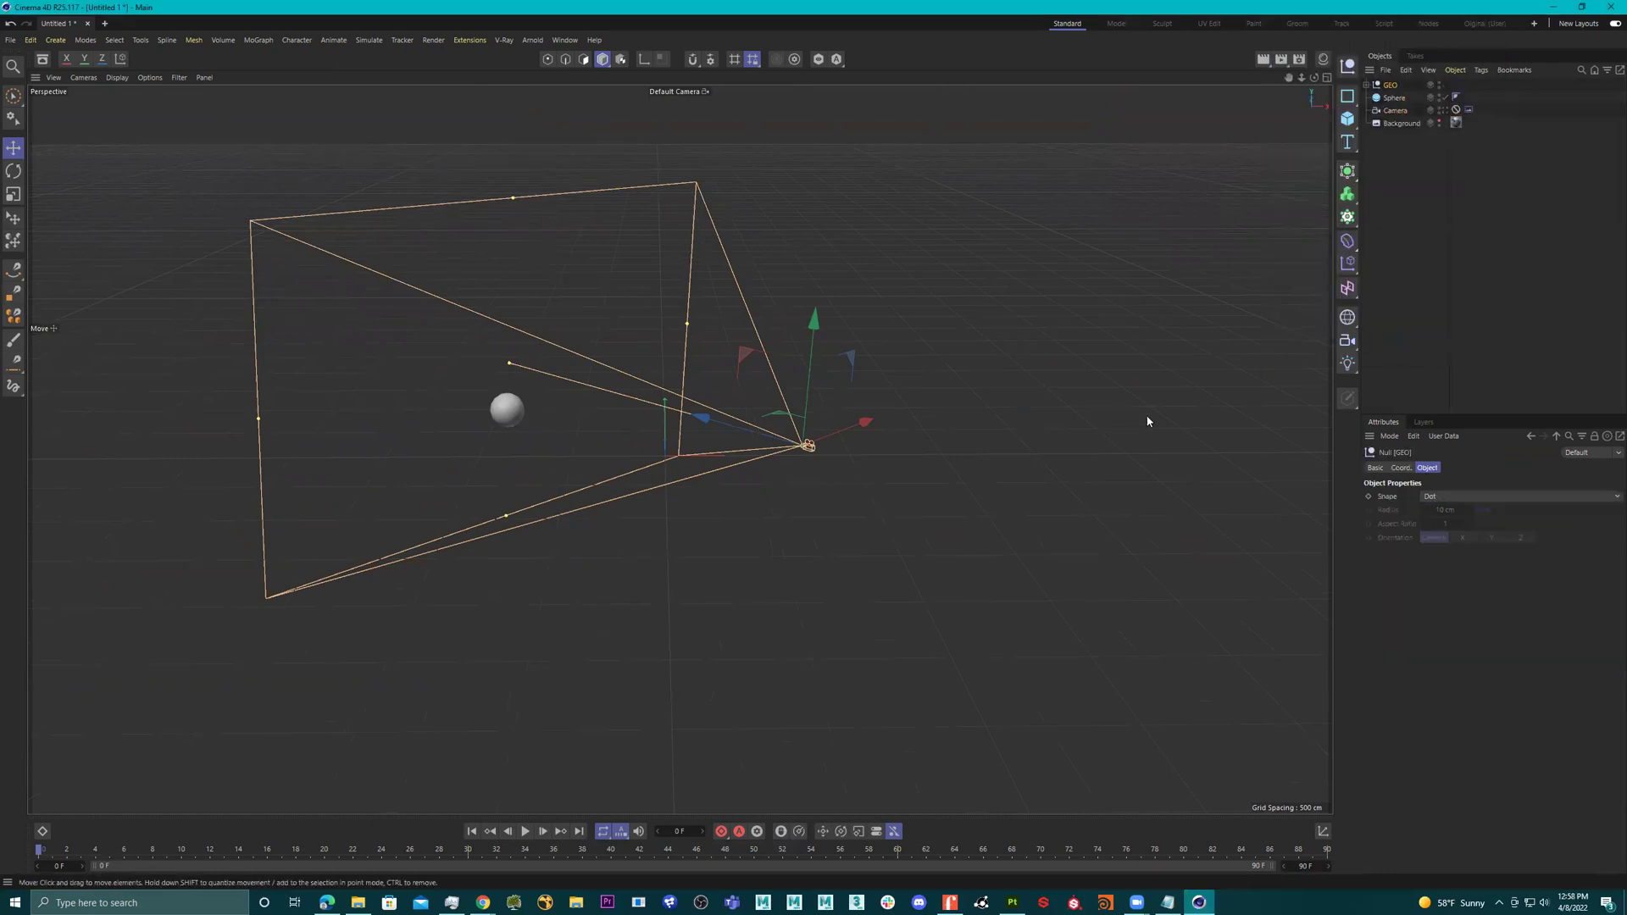
Frame the imported geometry and scale the floor plane and car up to about 220%.
left_click_drag(840, 447, 763, 432, "alt")
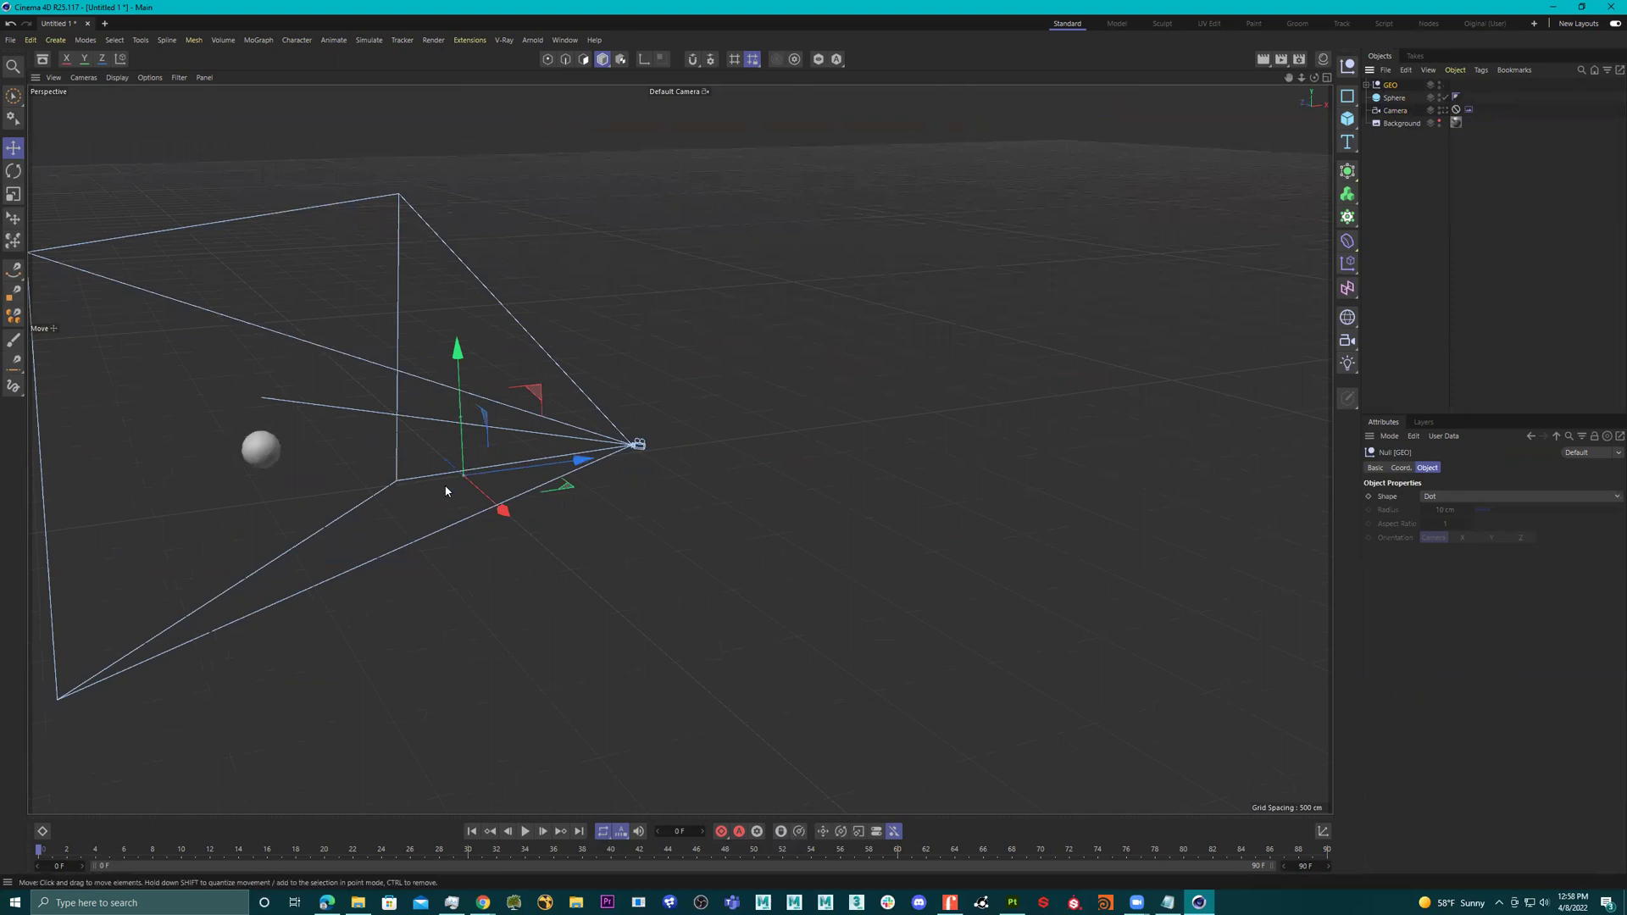
key("r")
key("t")
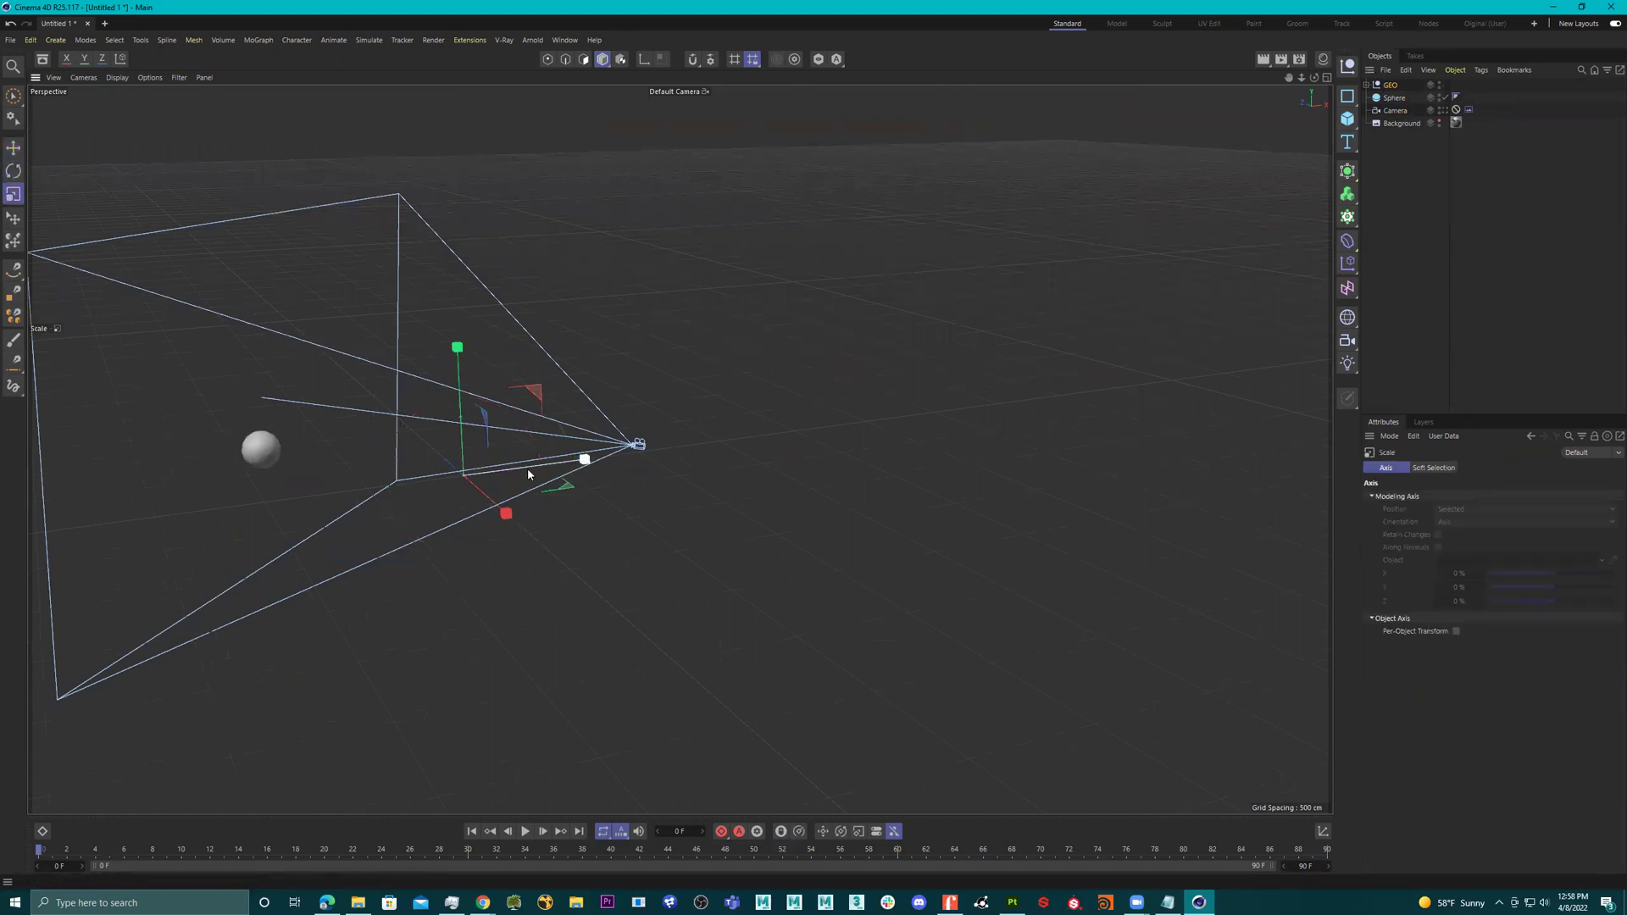
key("o")
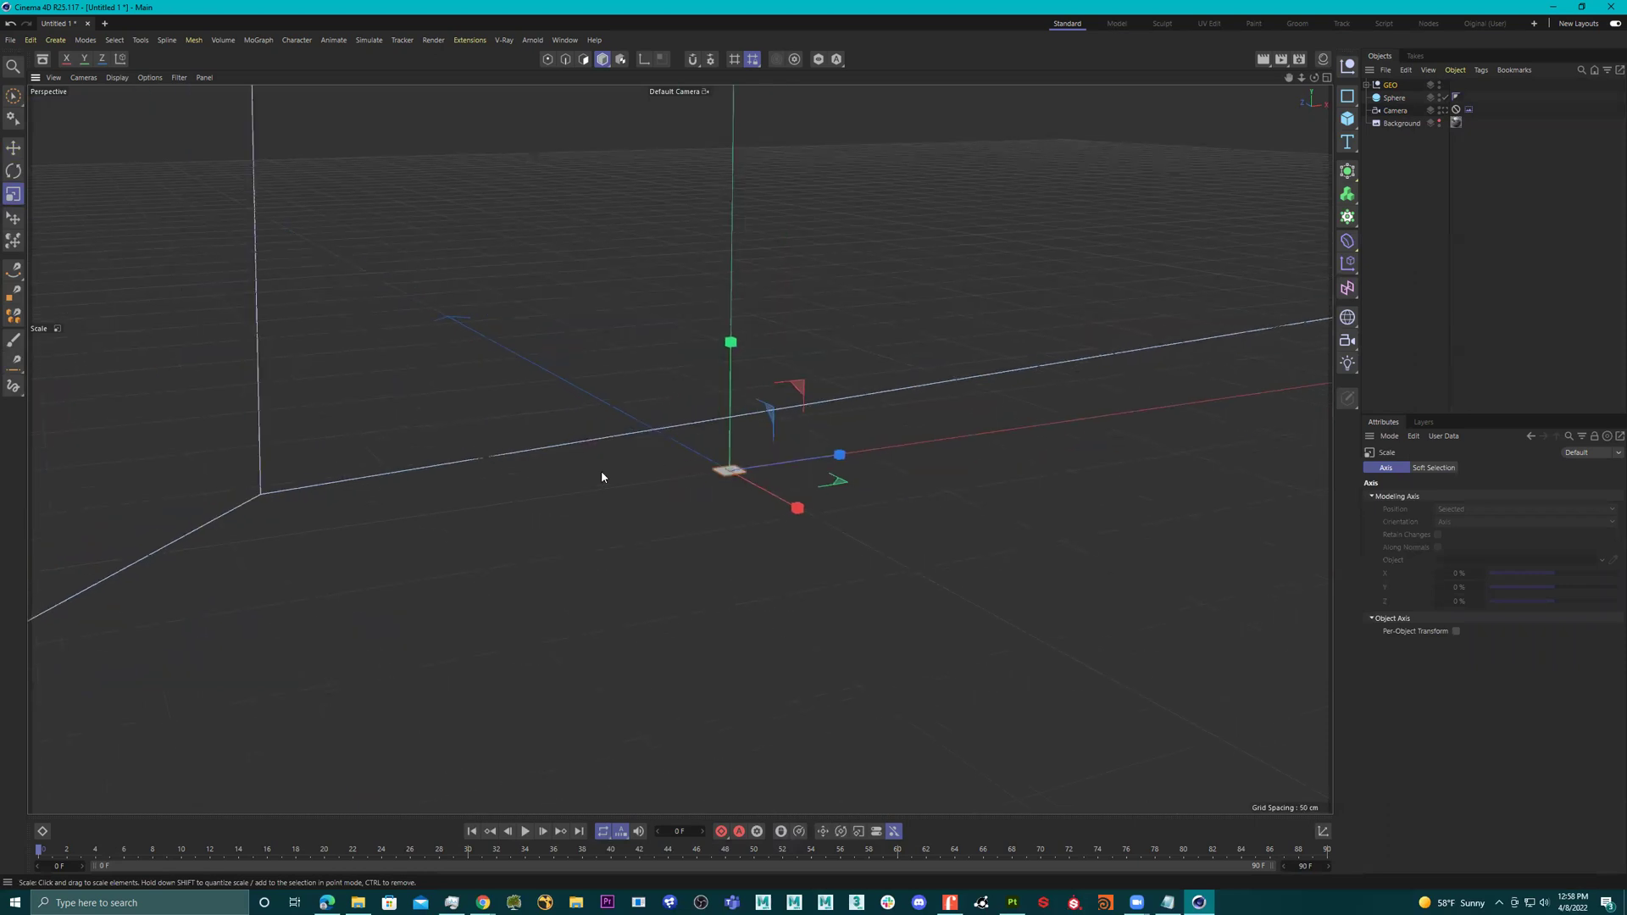
scroll(348, 469, "down", 8)
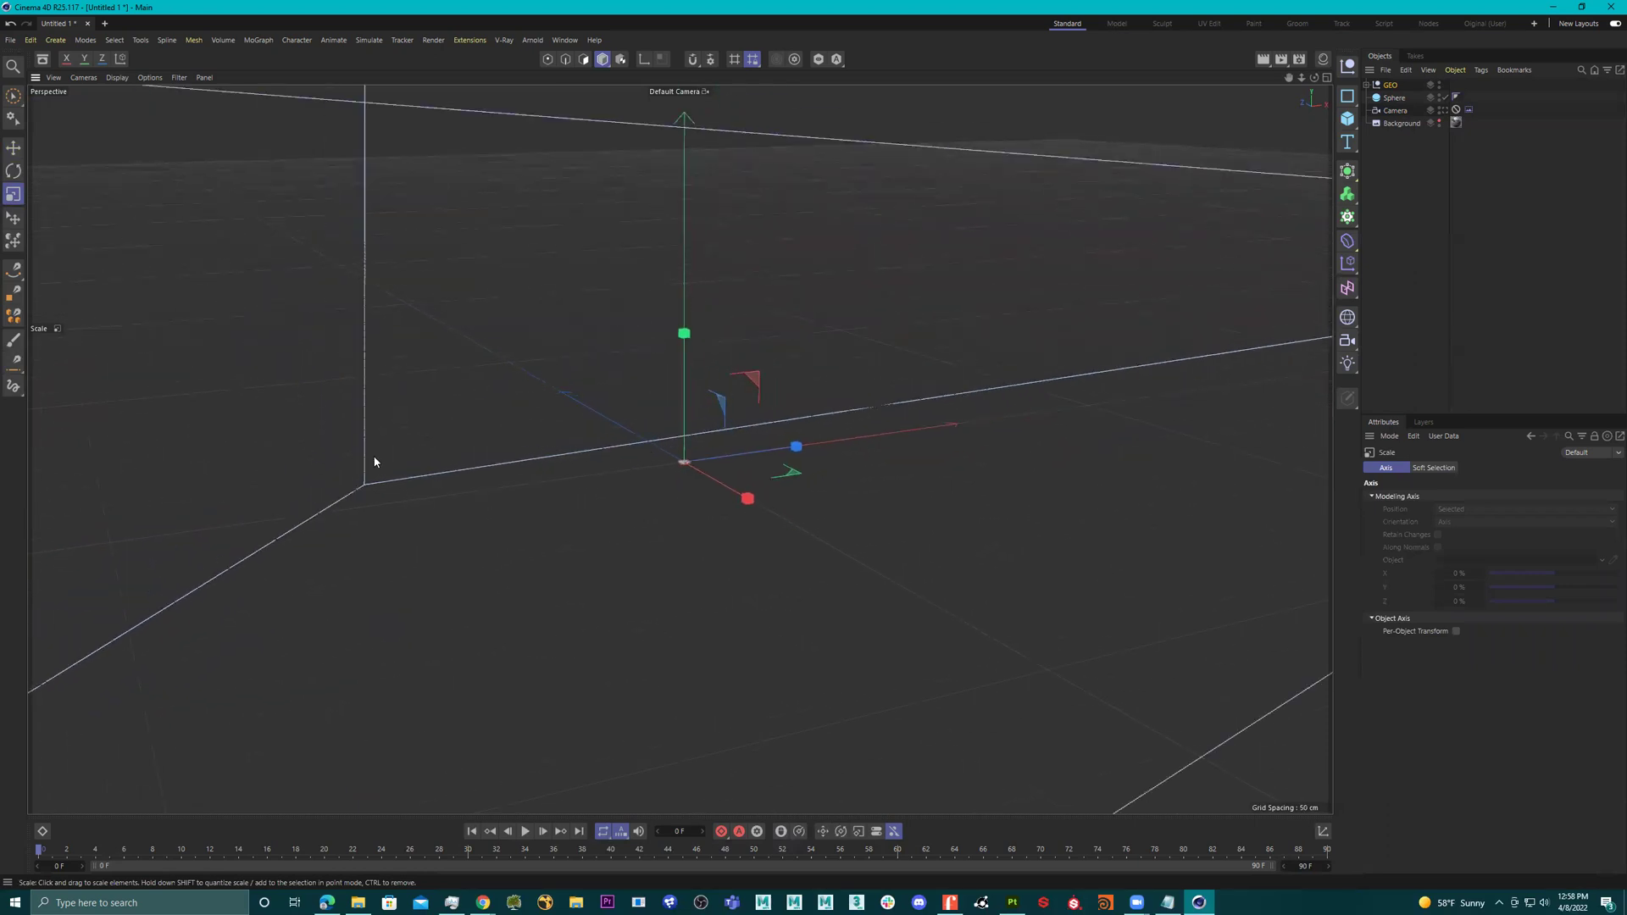
scroll(540, 462, "up", 5)
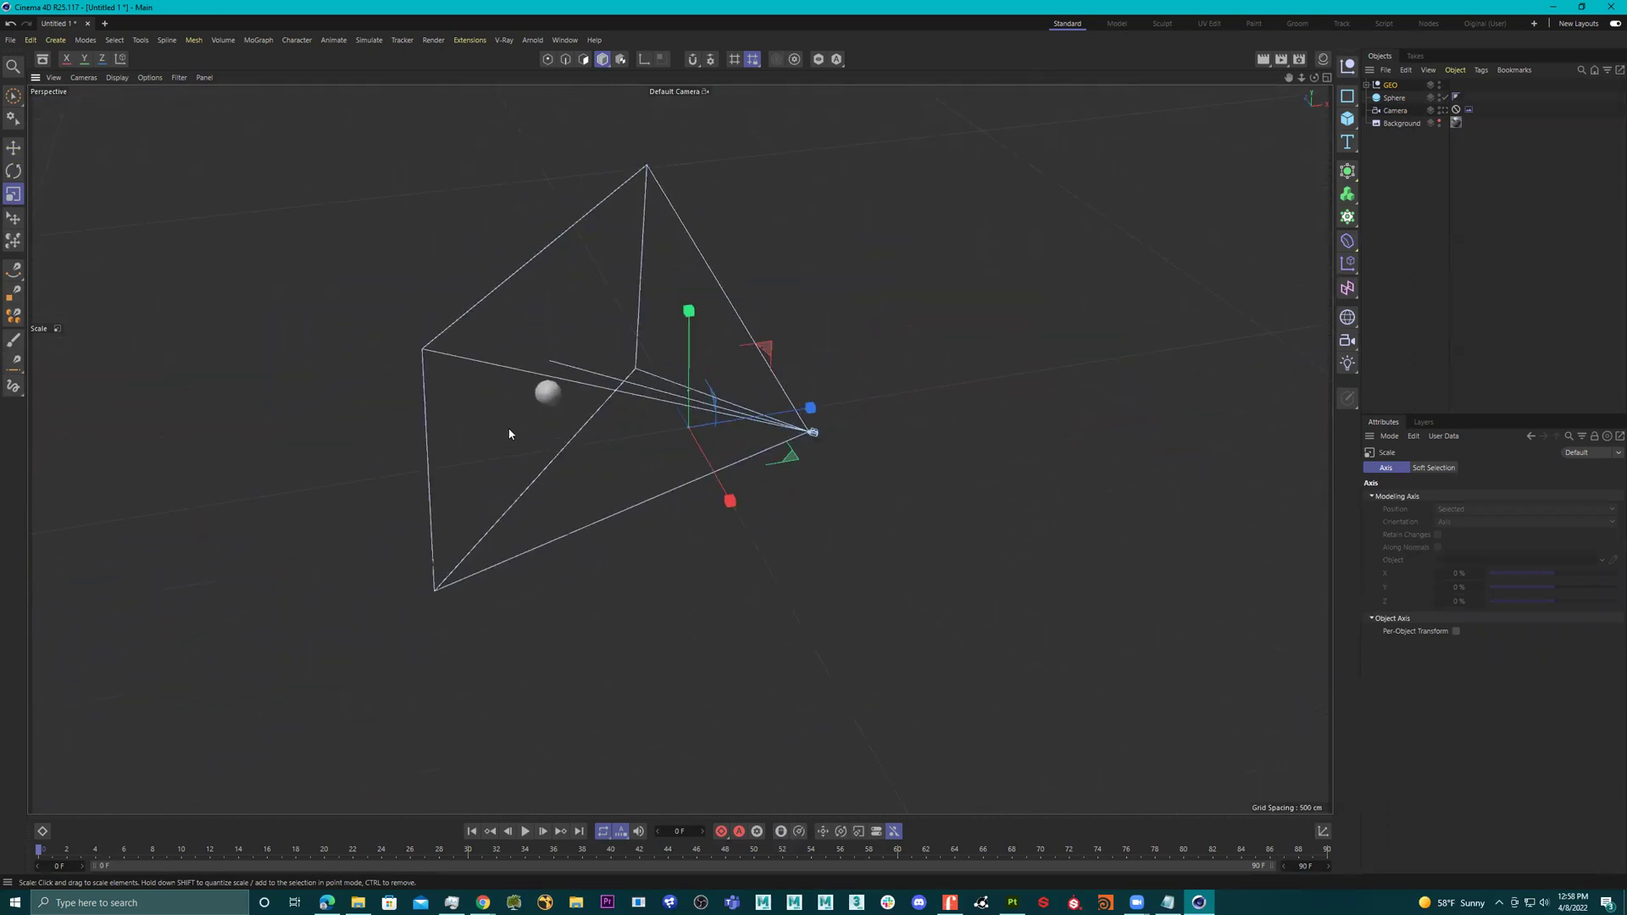
left_click_drag(654, 399, 710, 370, "alt")
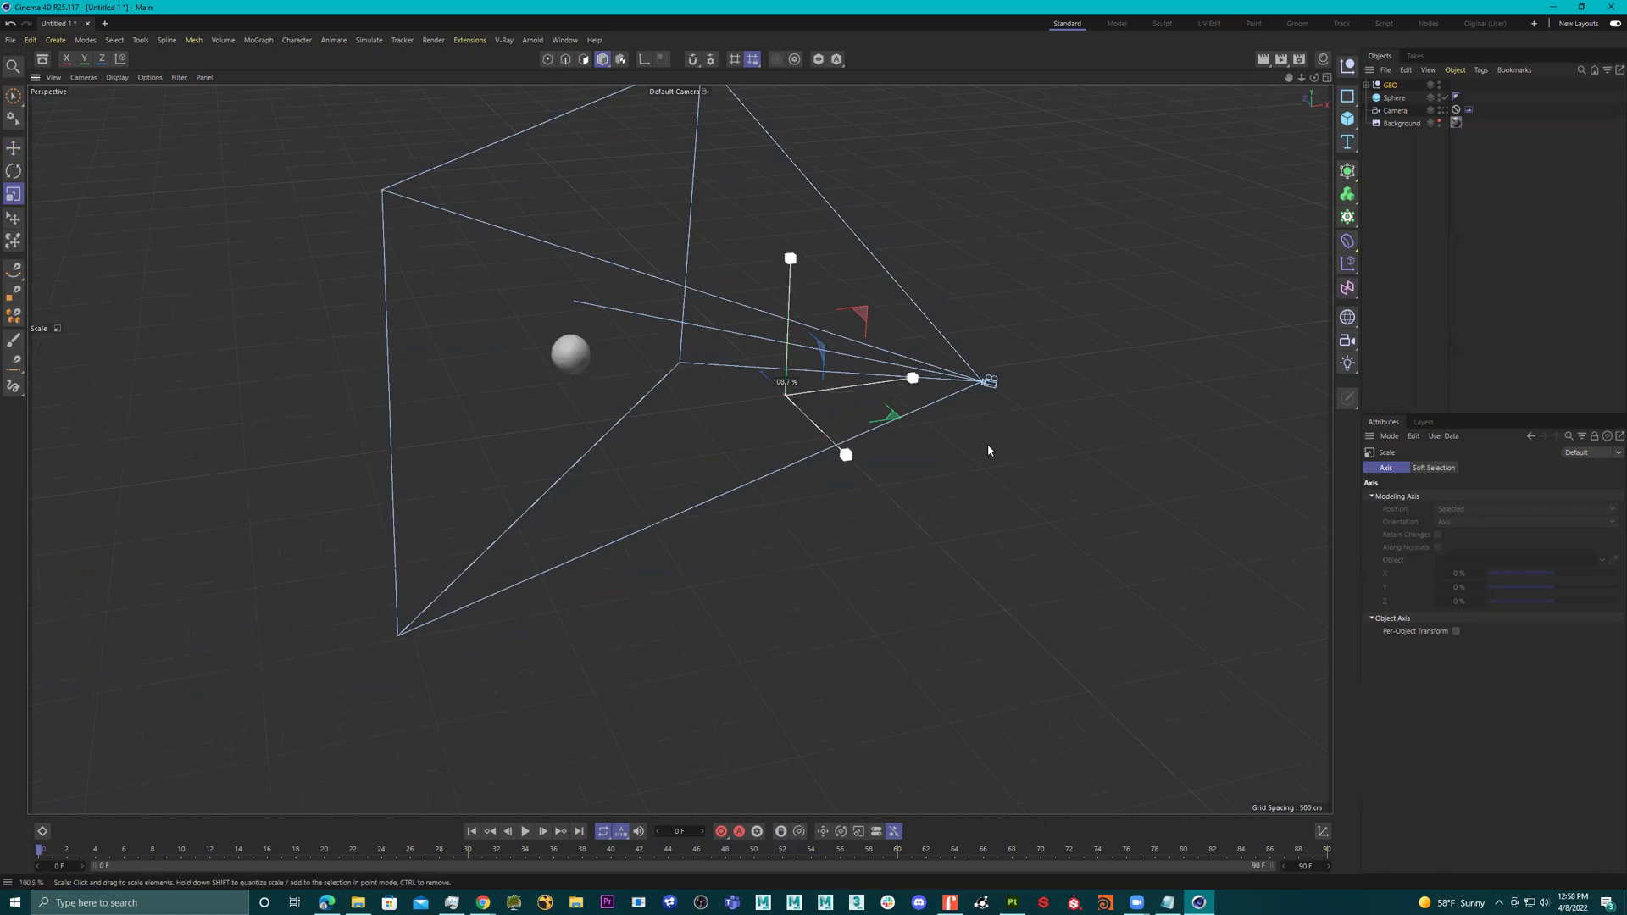
left_click_drag(988, 450, 988, 449)
left_click_drag(543, 416, 135, 329)
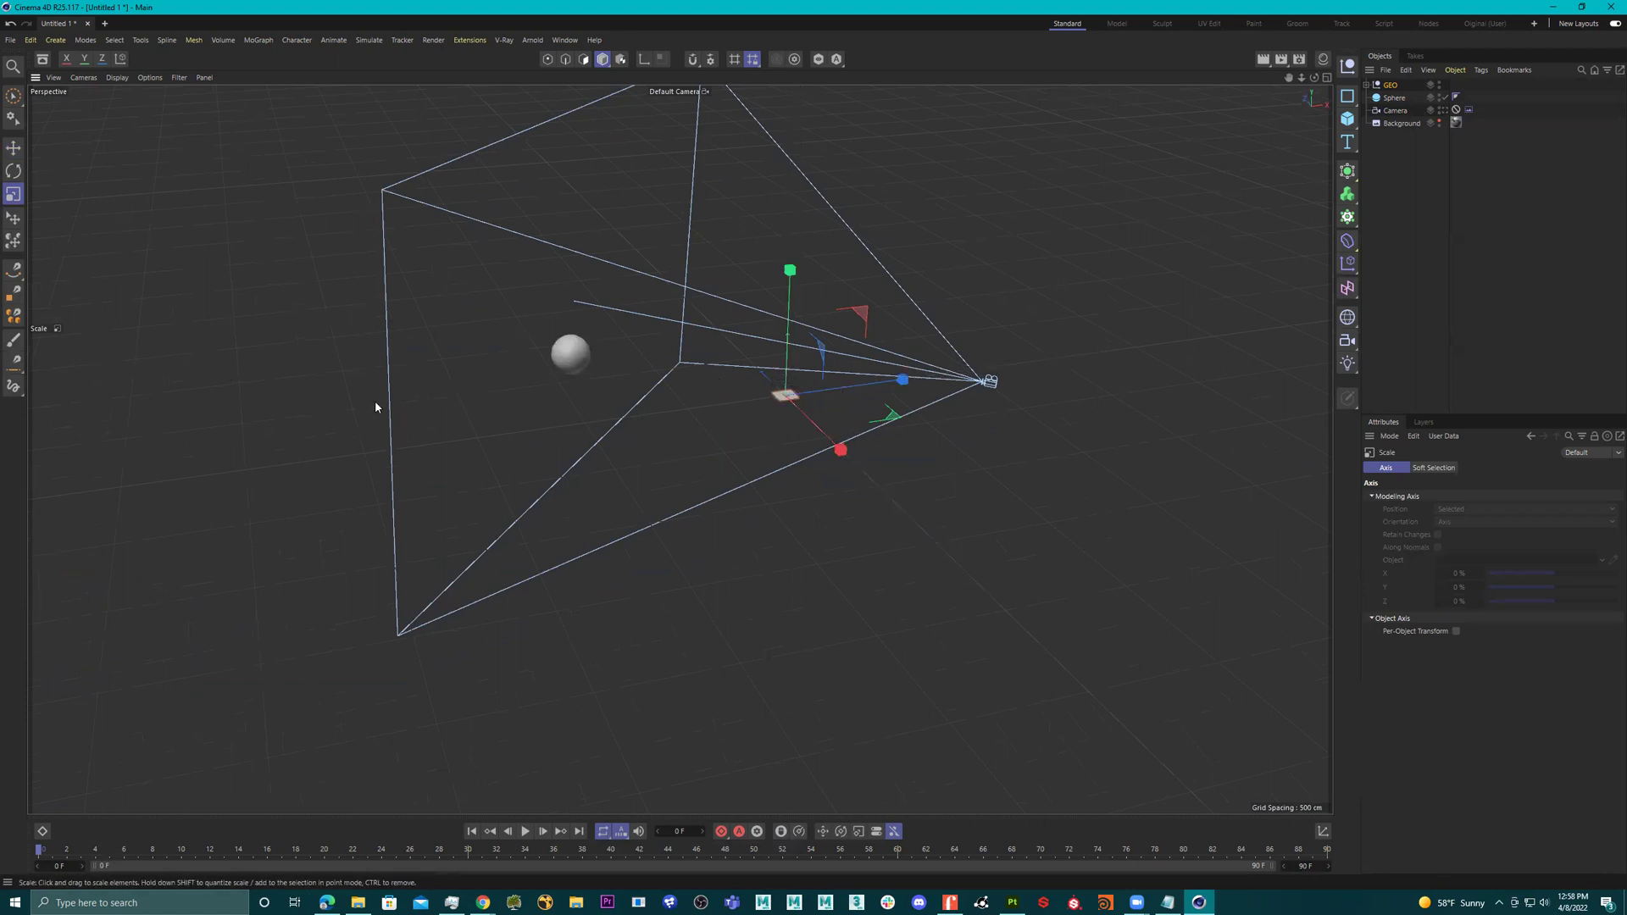
left_click_drag(375, 408, 93, 323)
left_click_drag(745, 483, 1050, 564)
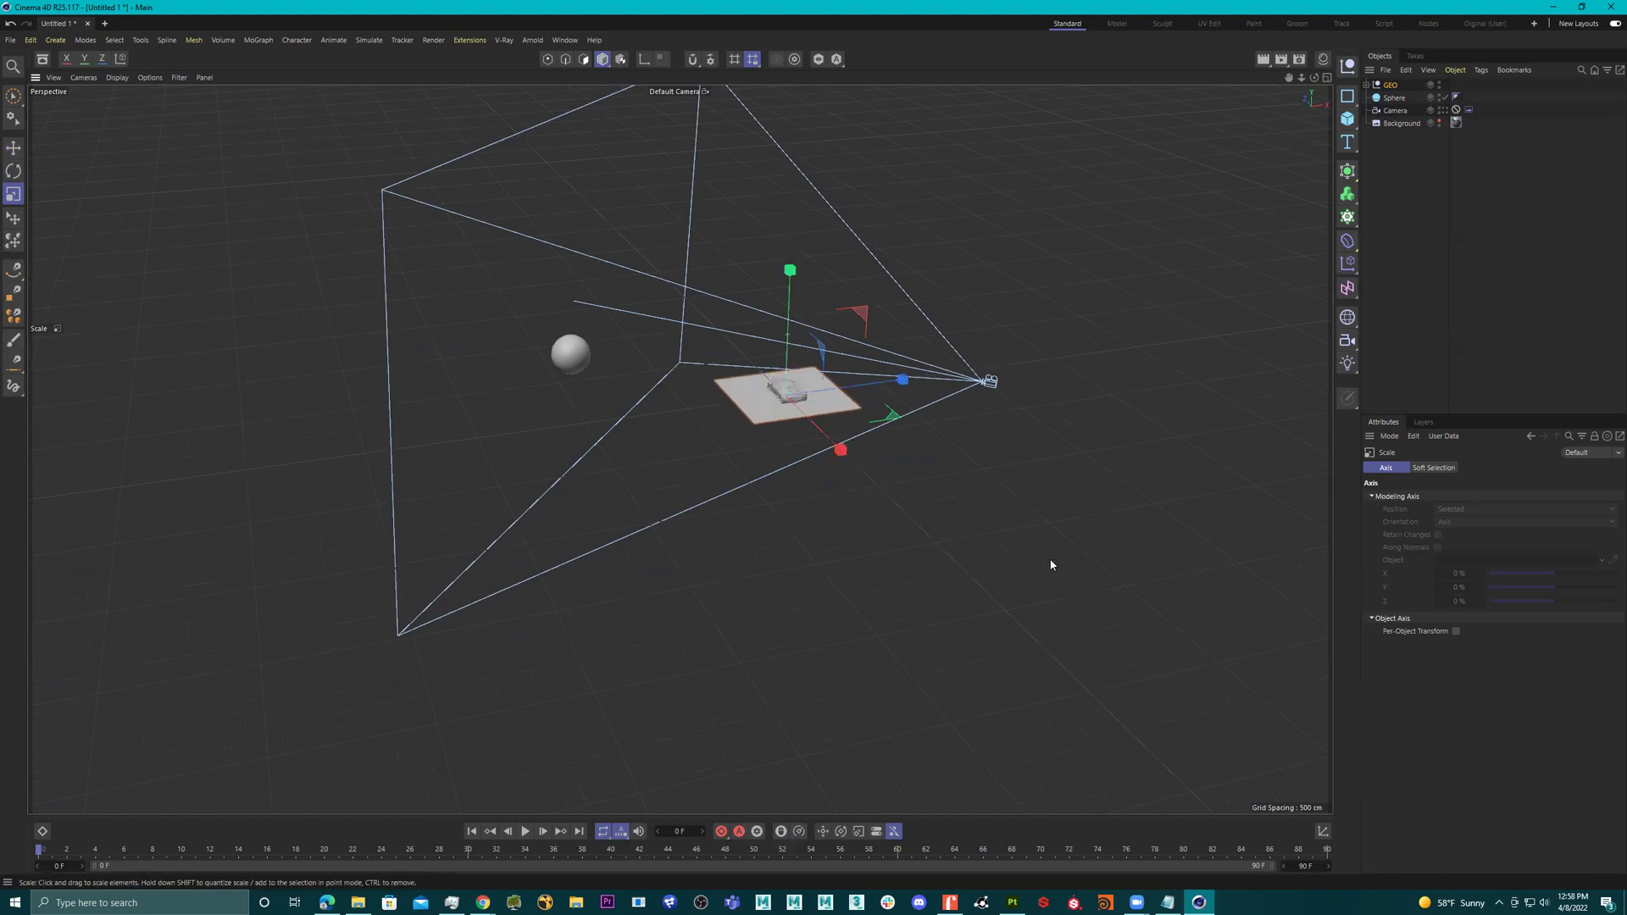
left_click_drag(525, 502, 669, 527)
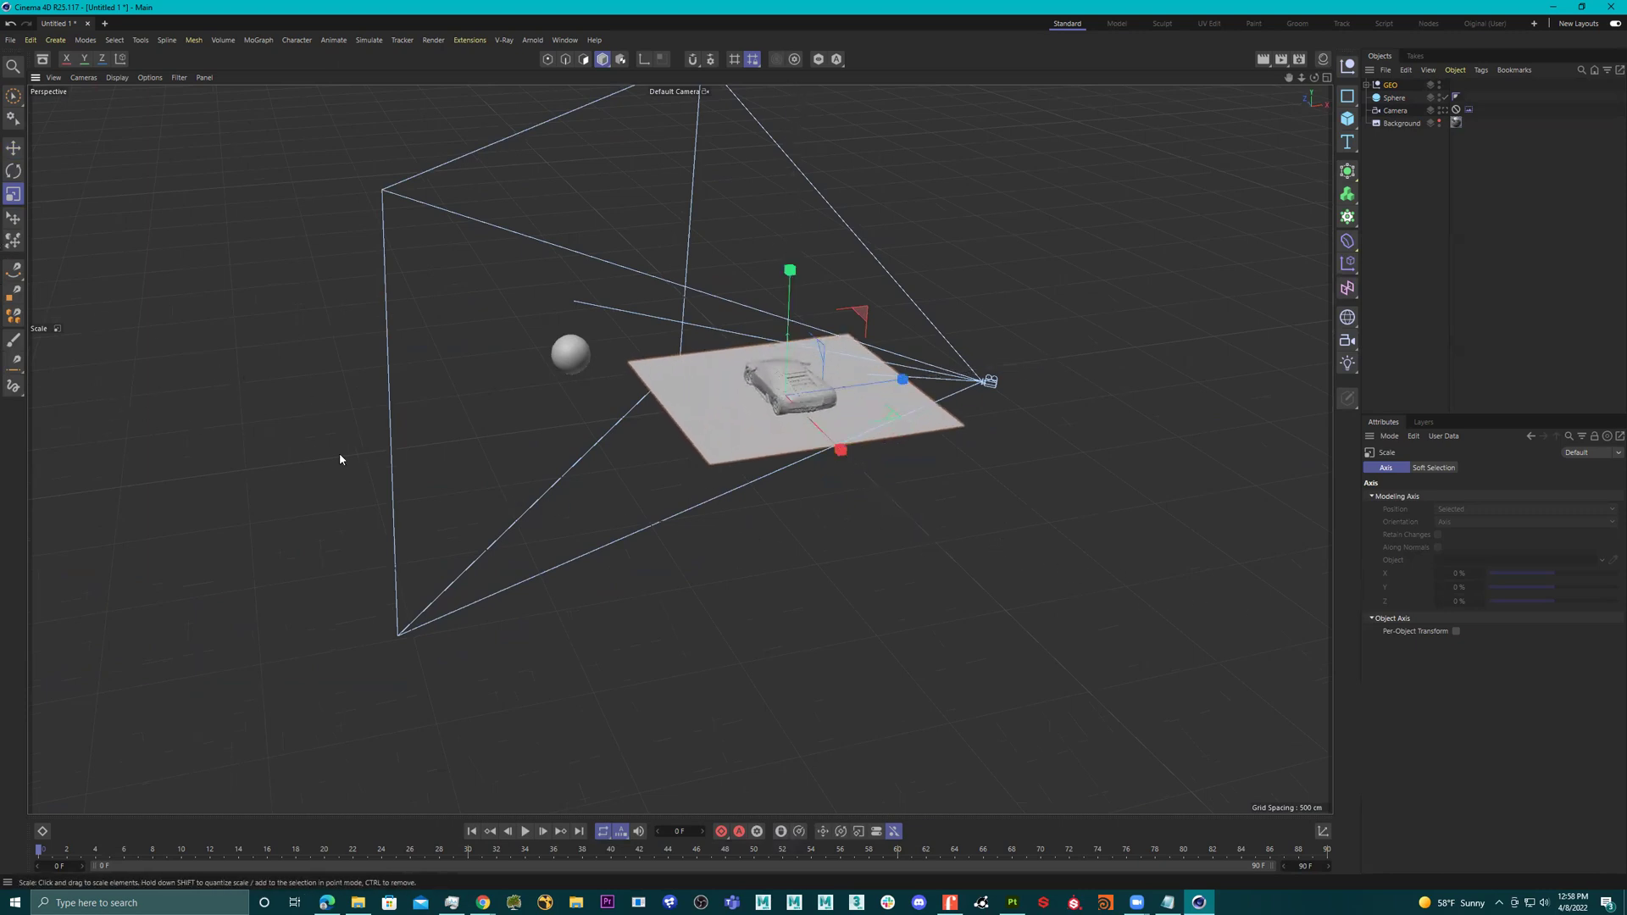
left_click_drag(338, 459, 657, 517)
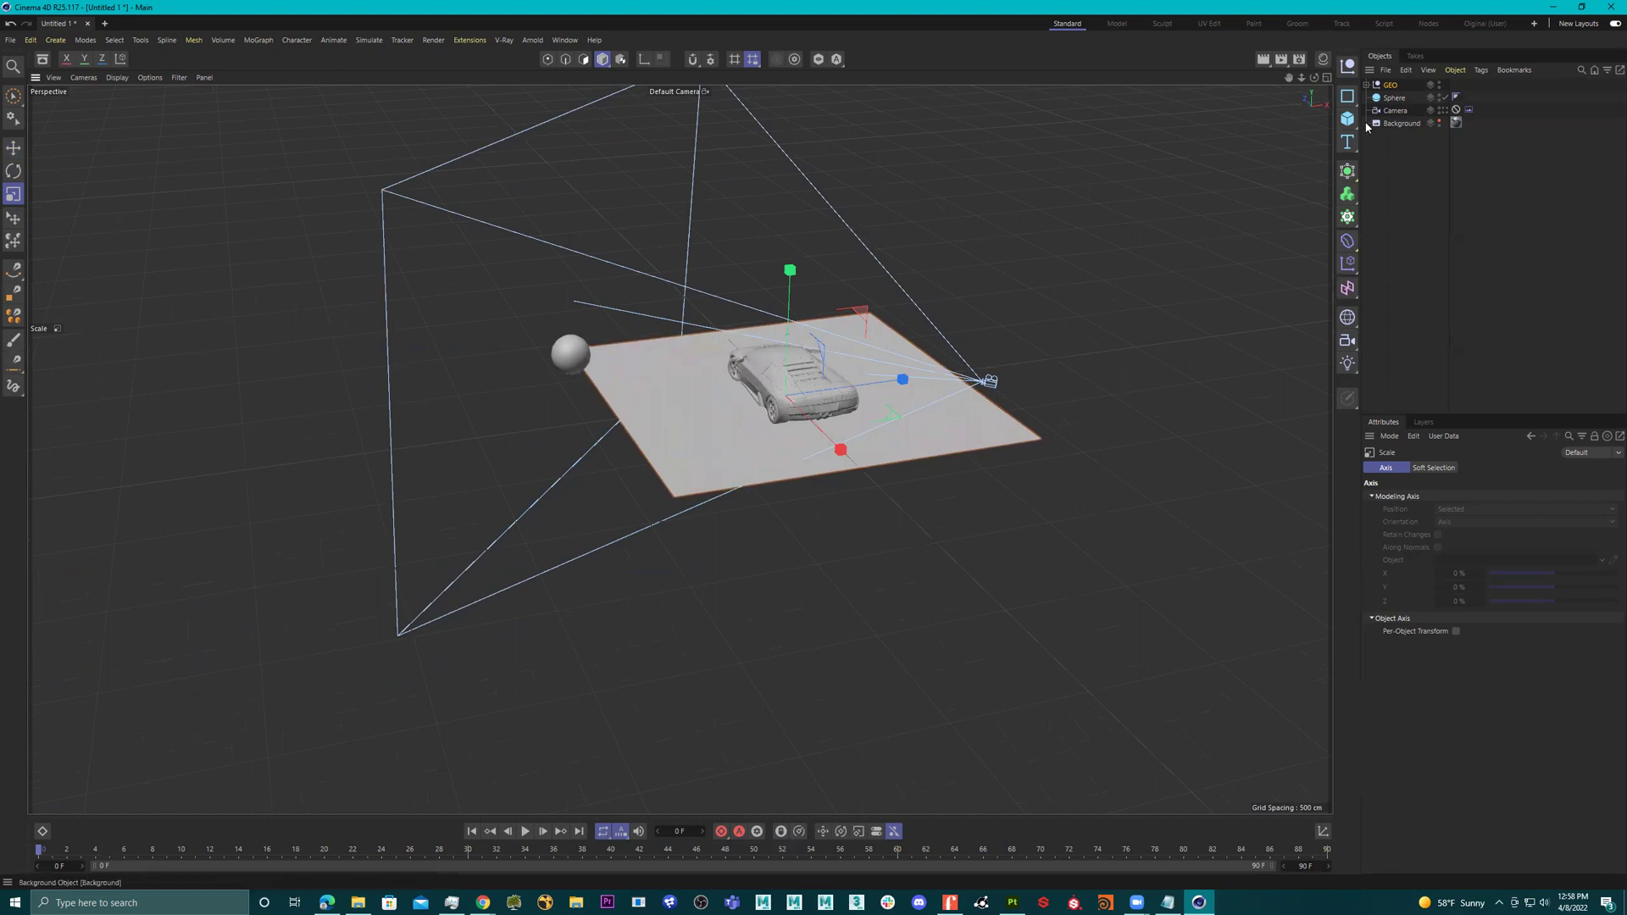
Select the whole GEO group, enlarge it, and move it along Z beneath the sphere.
left_click(963, 428)
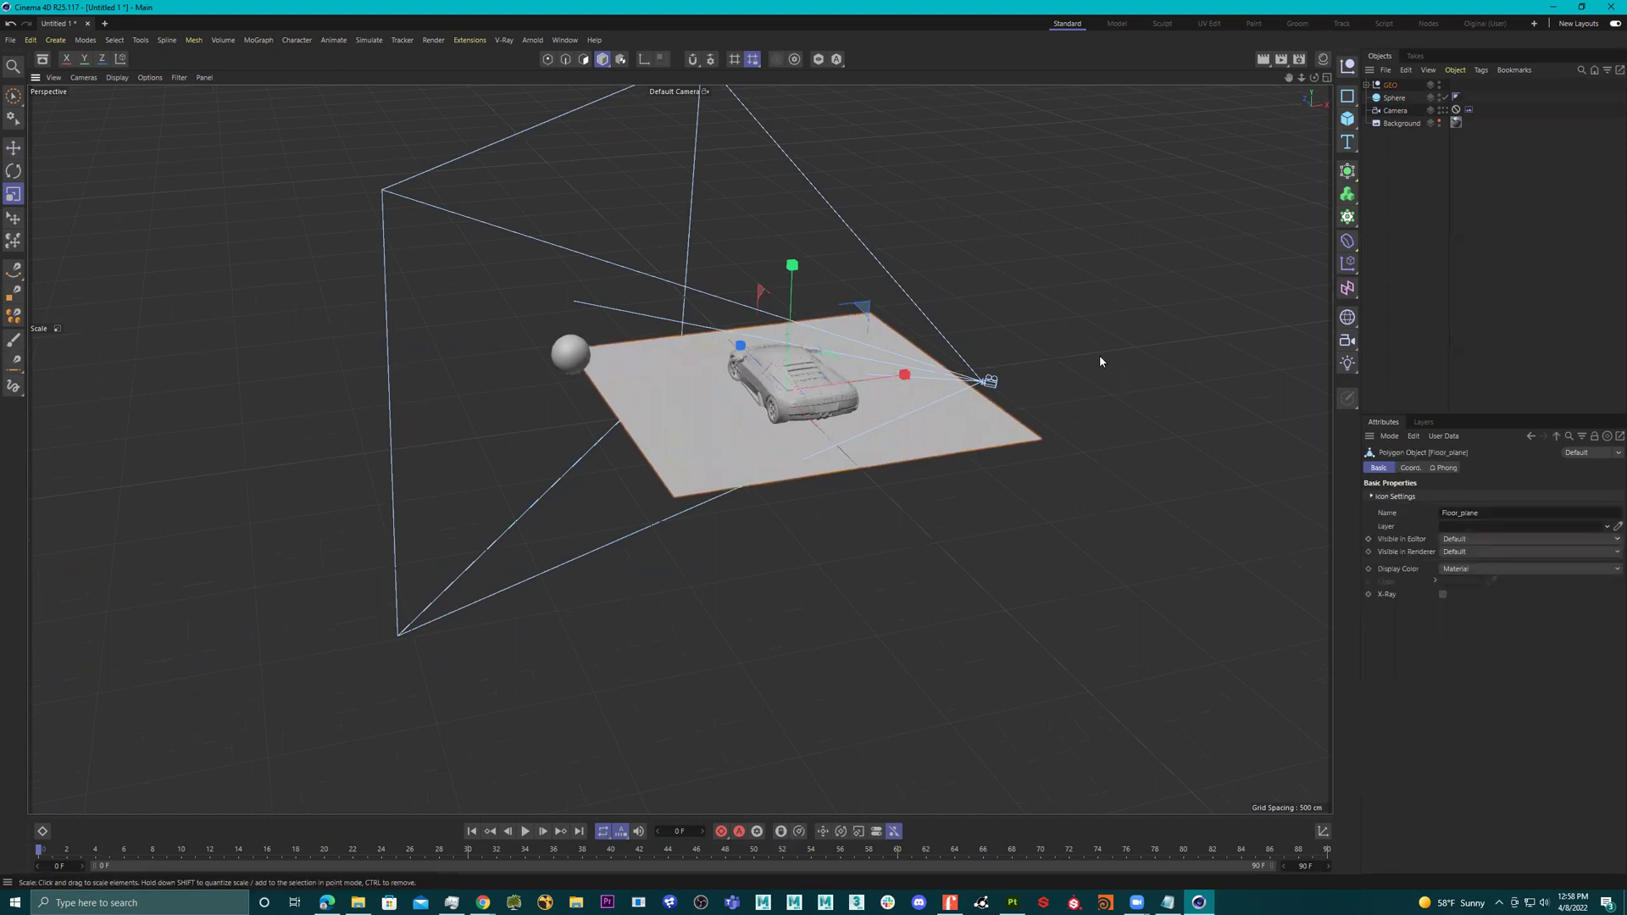
left_click(1366, 85)
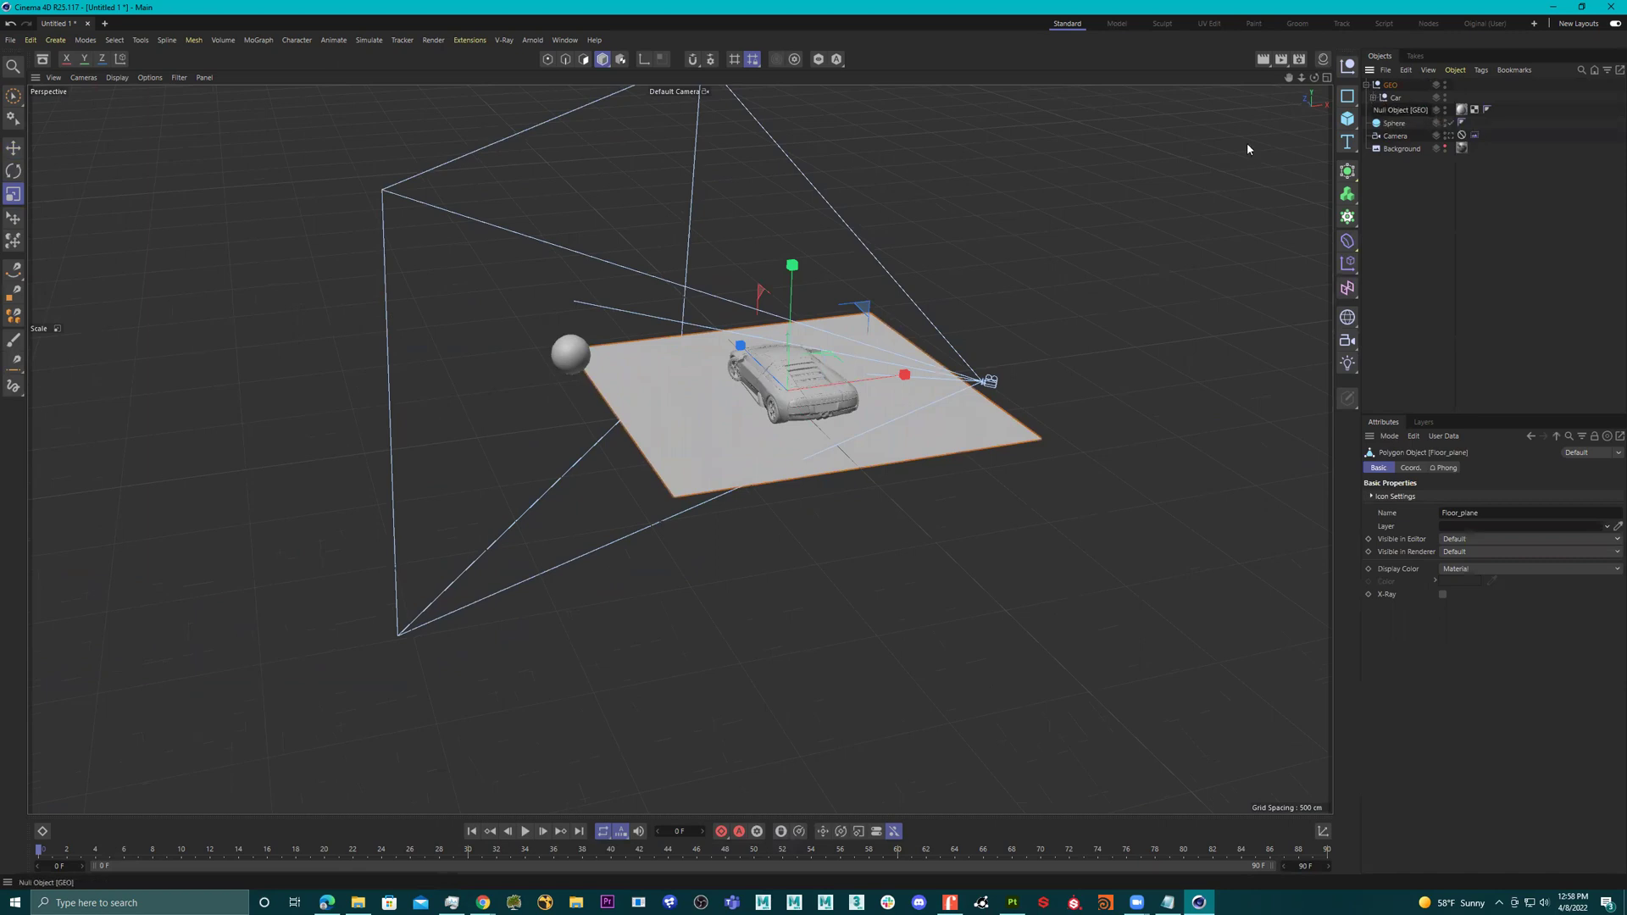
left_click(1390, 85)
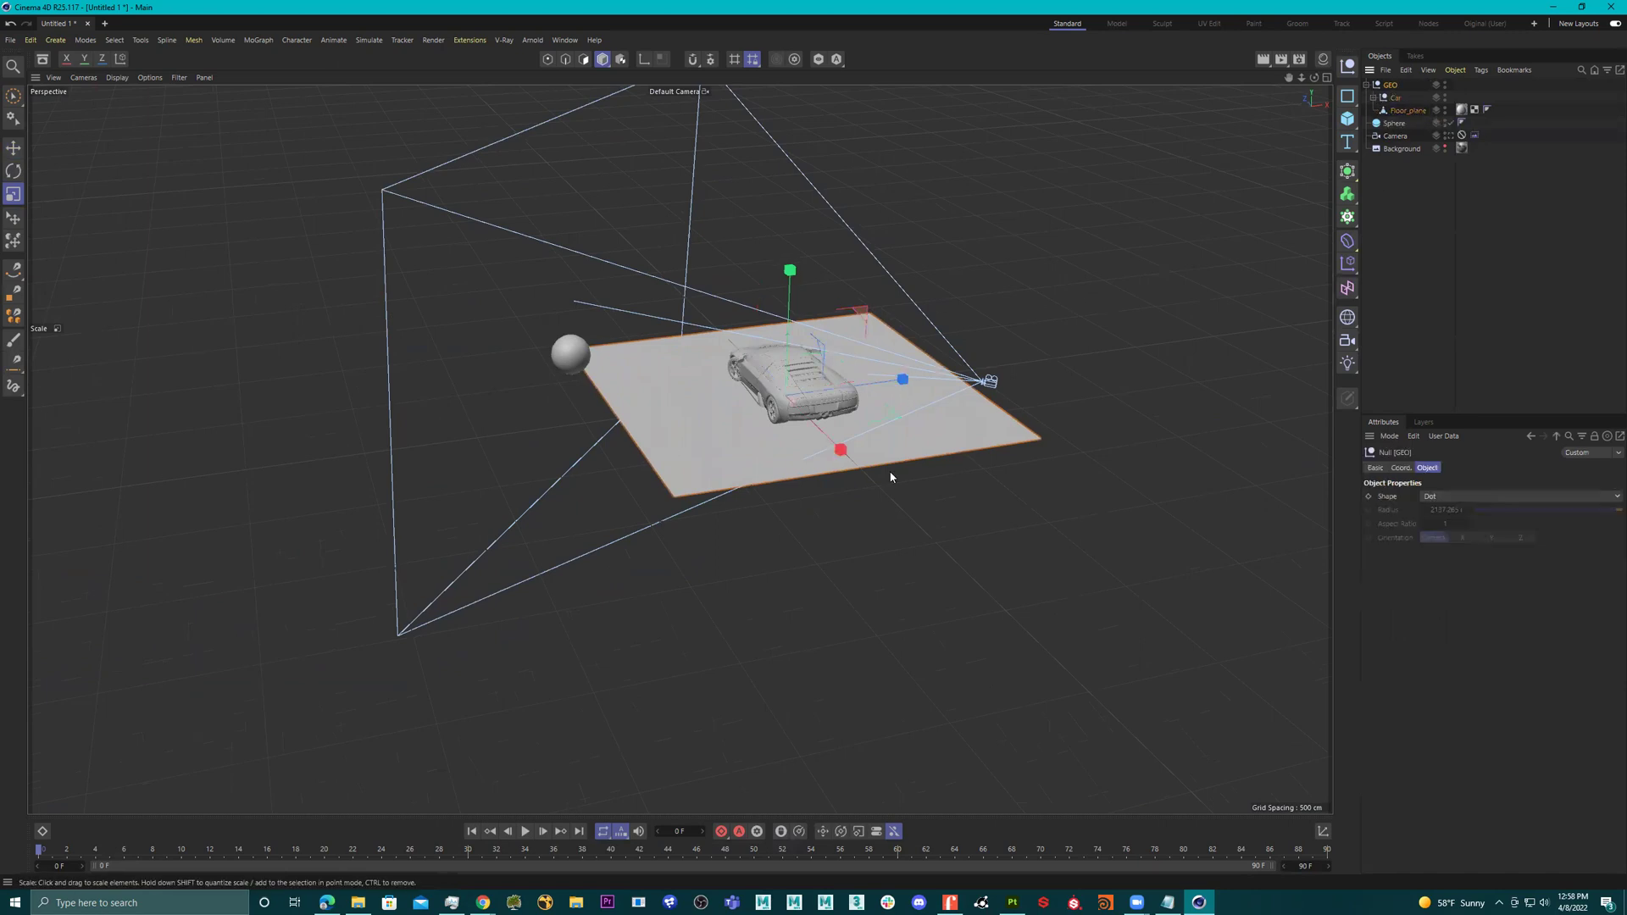
left_click_drag(779, 548, 883, 463)
key("e")
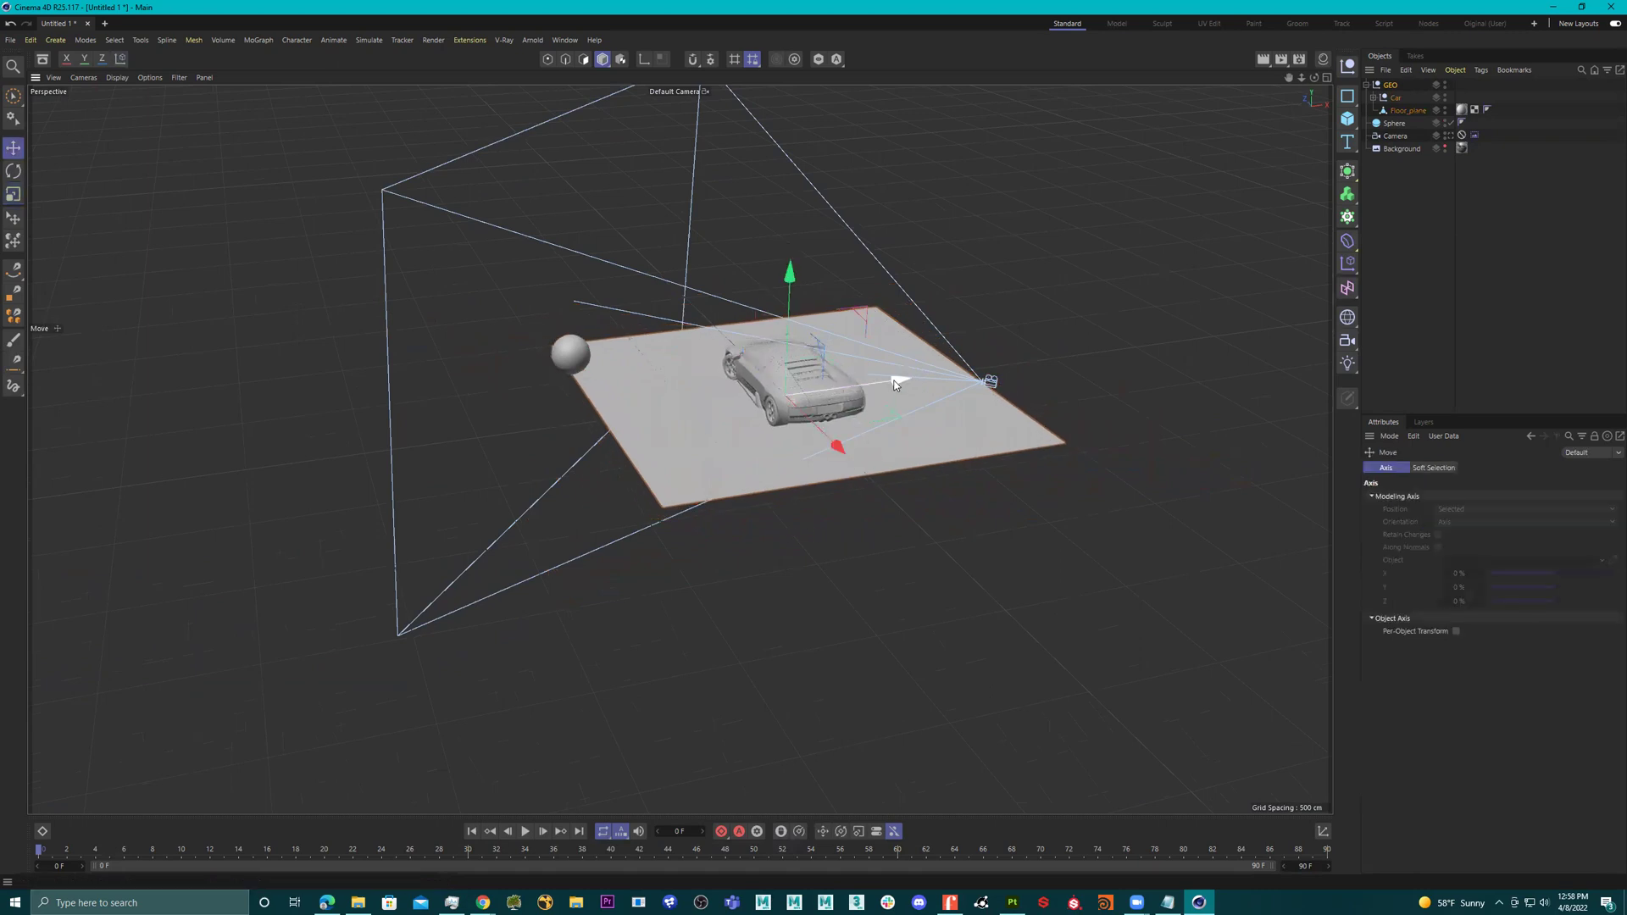
left_click_drag(883, 386, 671, 452)
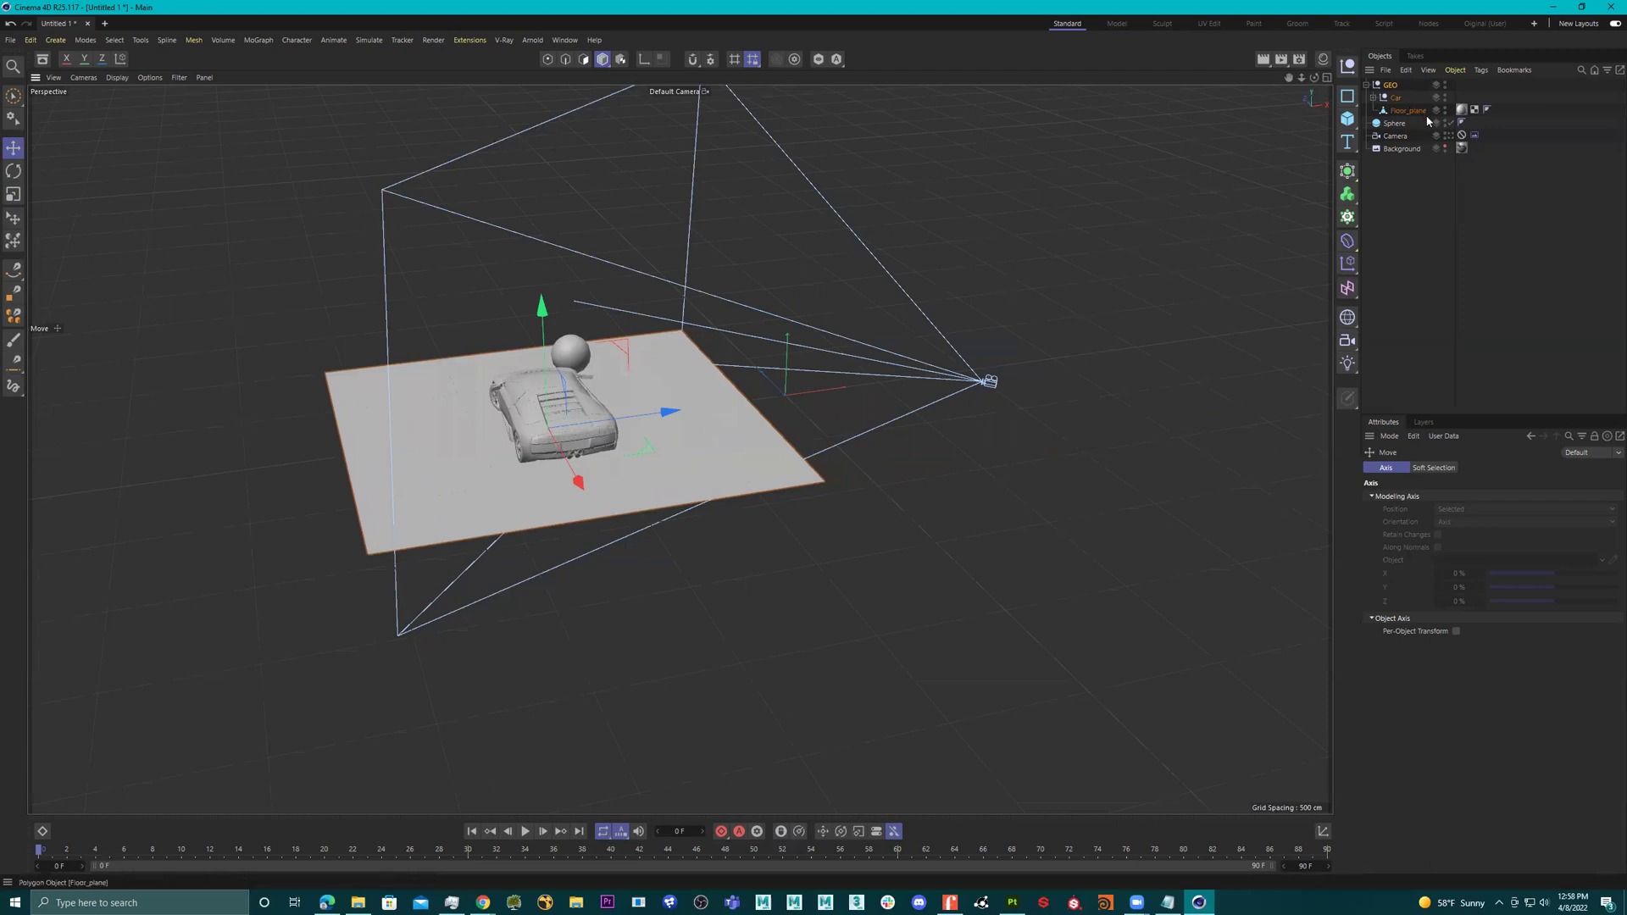
View through the scene camera with the backplate shown, and slide the car and floor along X.
left_click(1450, 137)
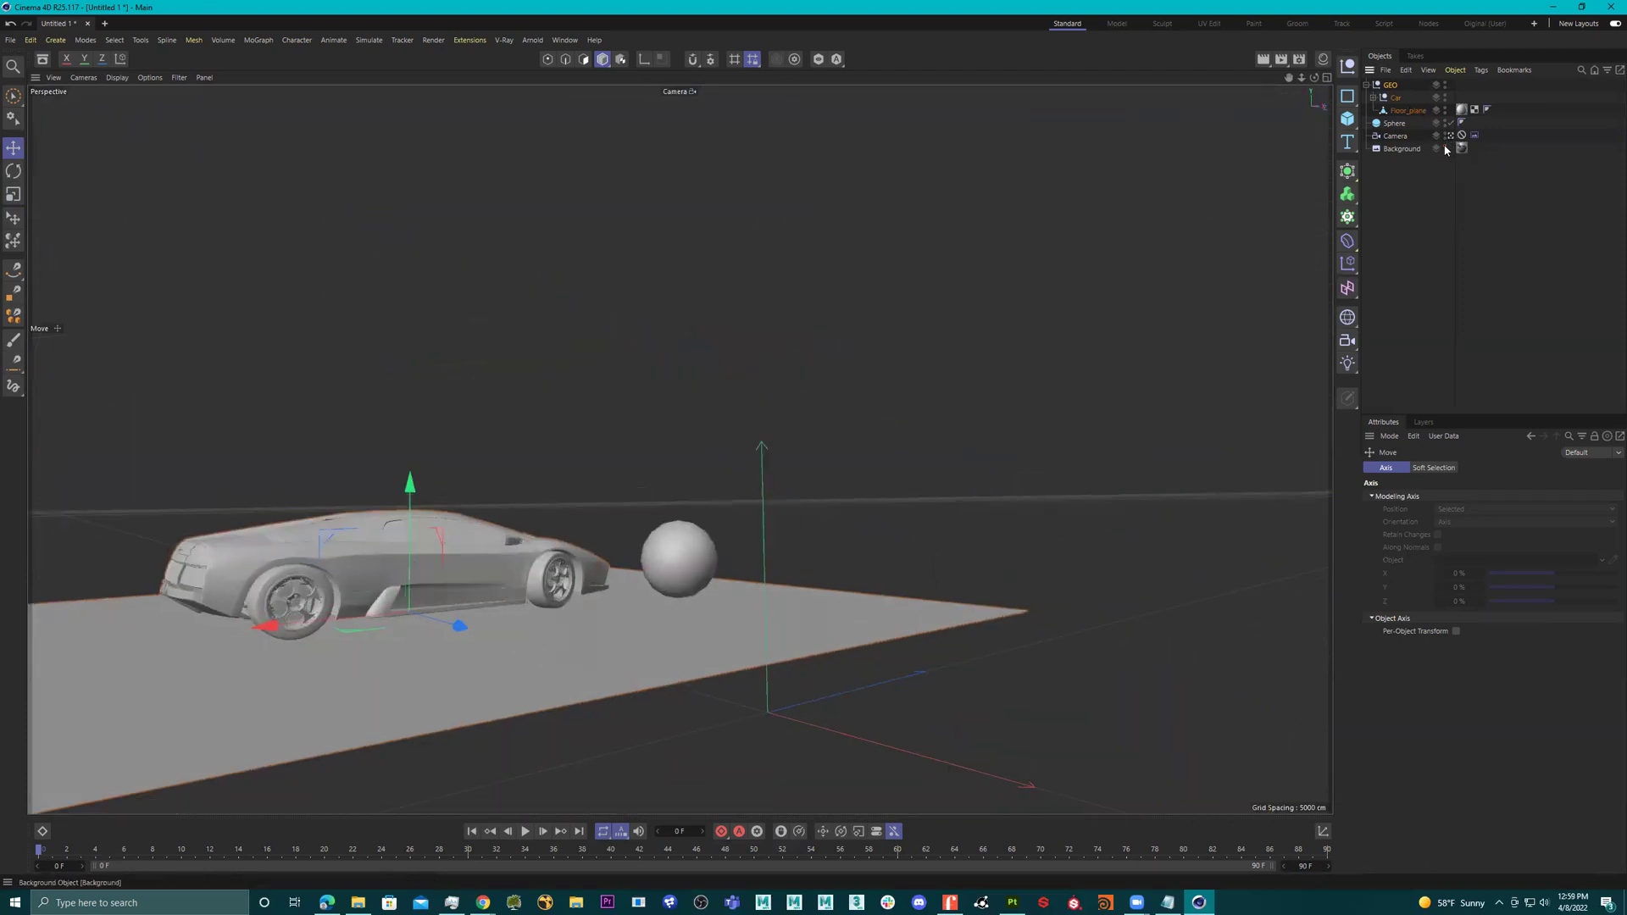
left_click(1446, 146)
left_click_drag(272, 627, 605, 638)
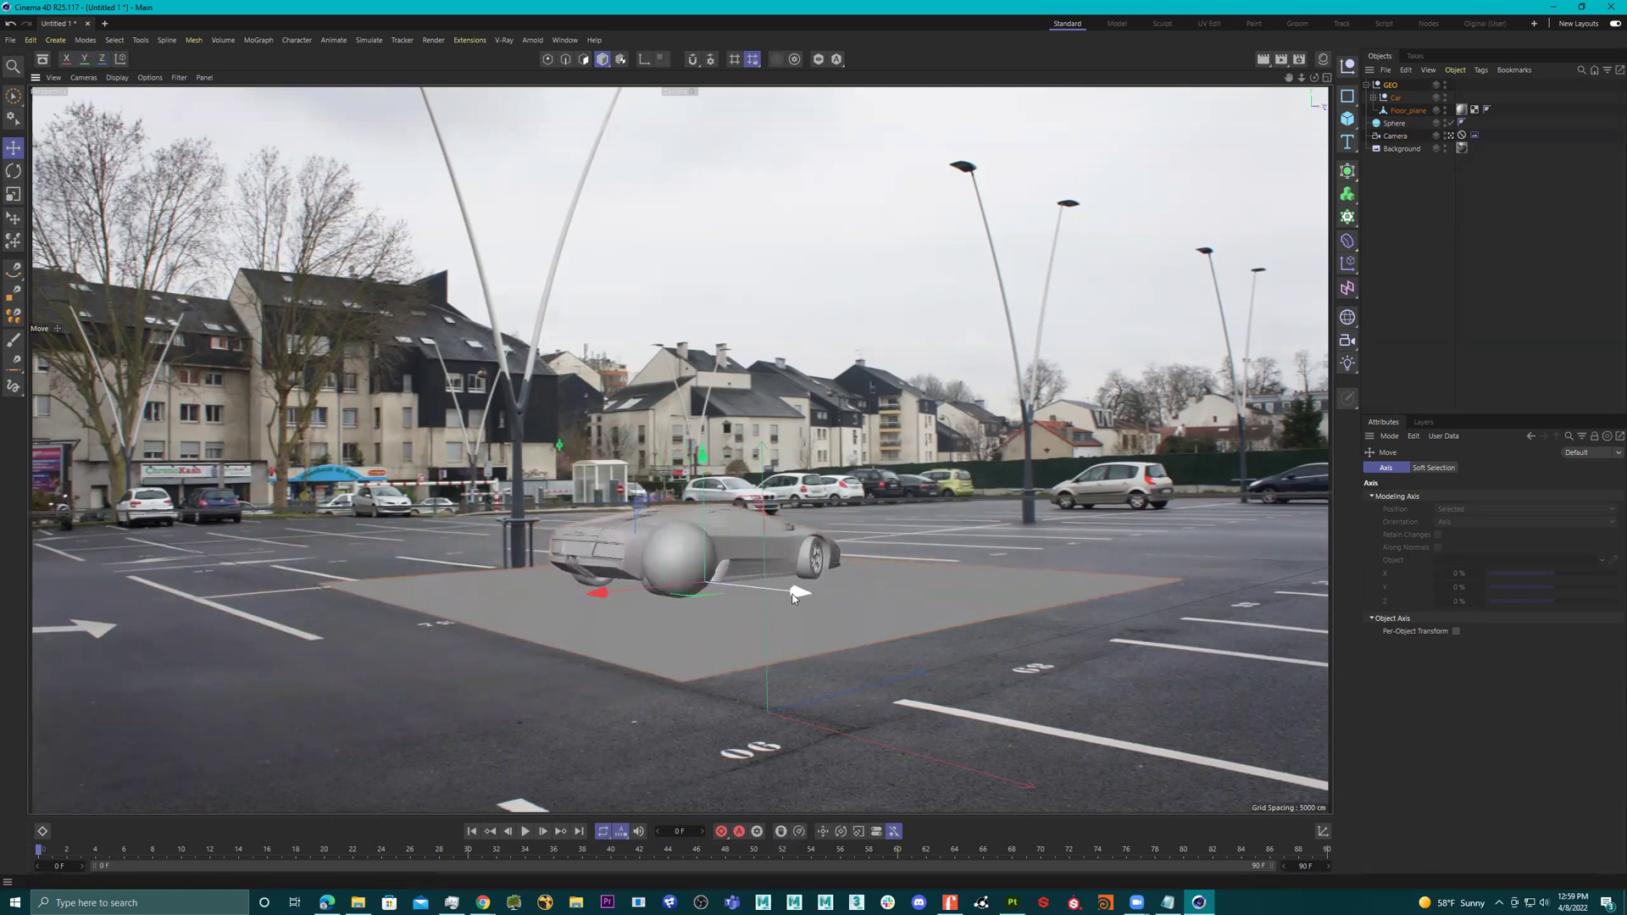
Rotate the car and floor to about -80° to match the parking-lot perspective.
key("r")
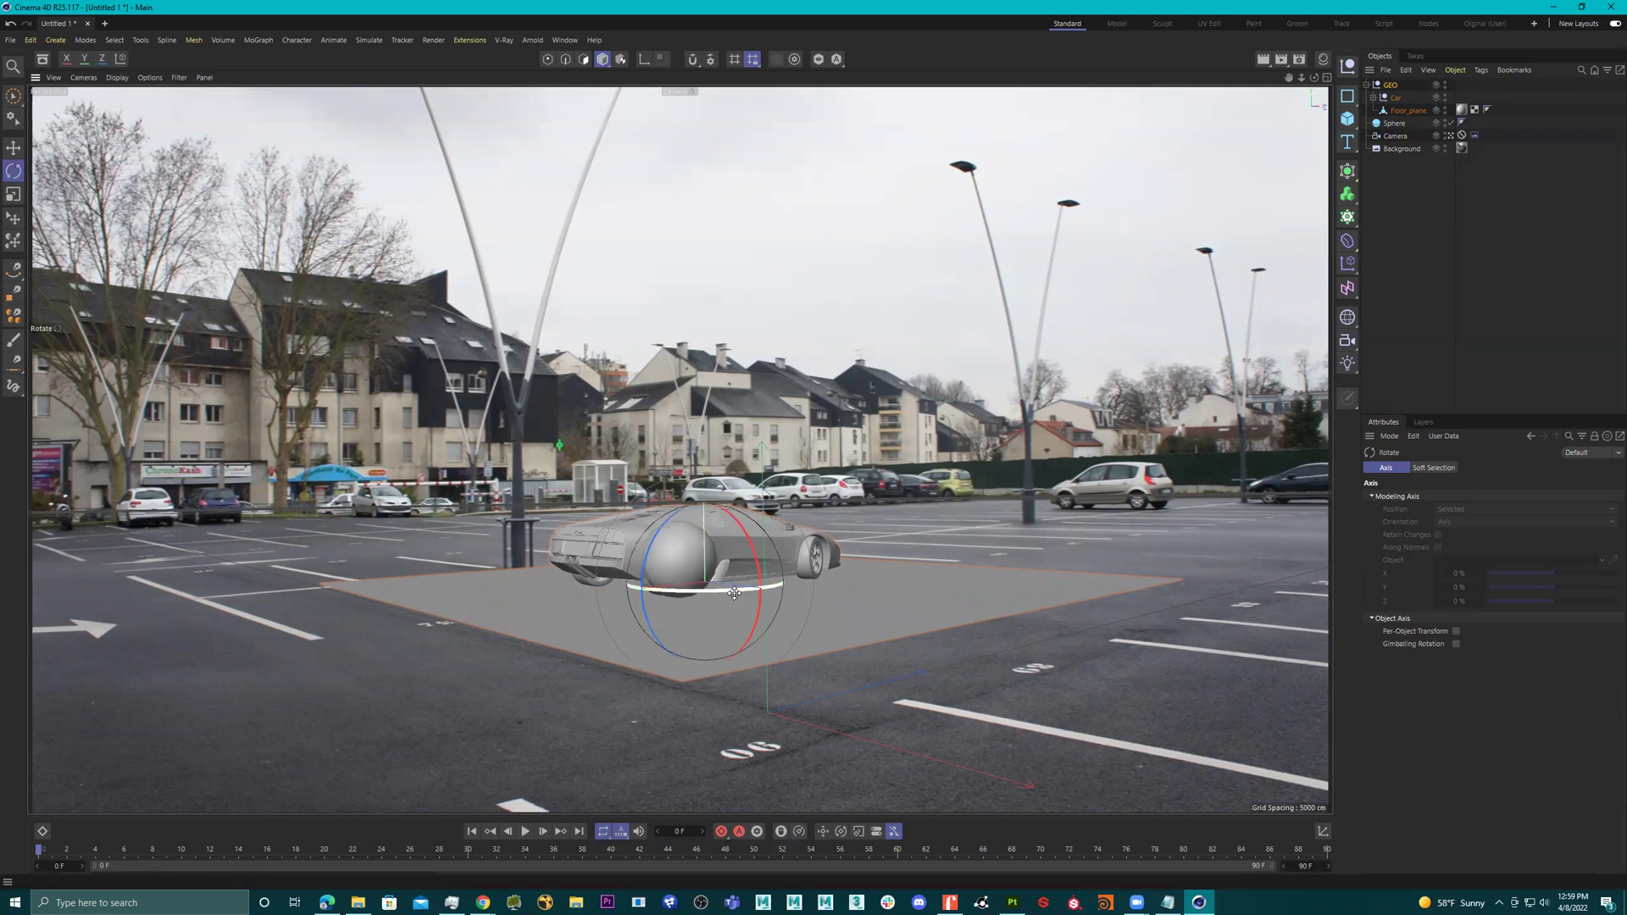
left_click_drag(735, 591, 624, 586)
key("ctrl+z")
left_click_drag(713, 591, 567, 583)
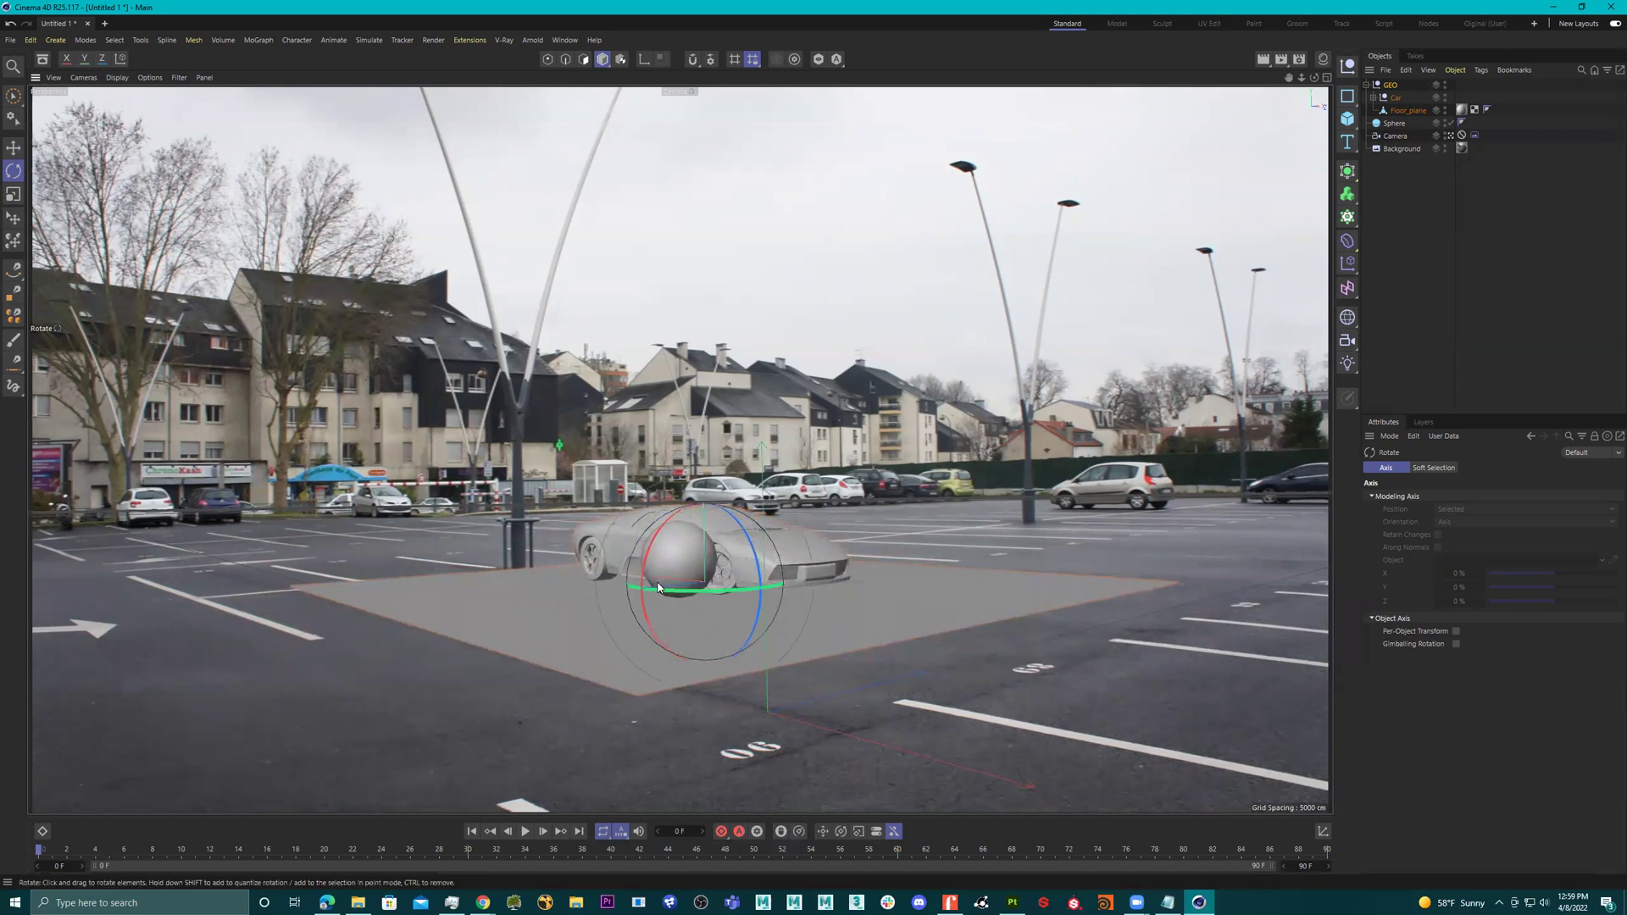
key("w")
left_click(878, 620)
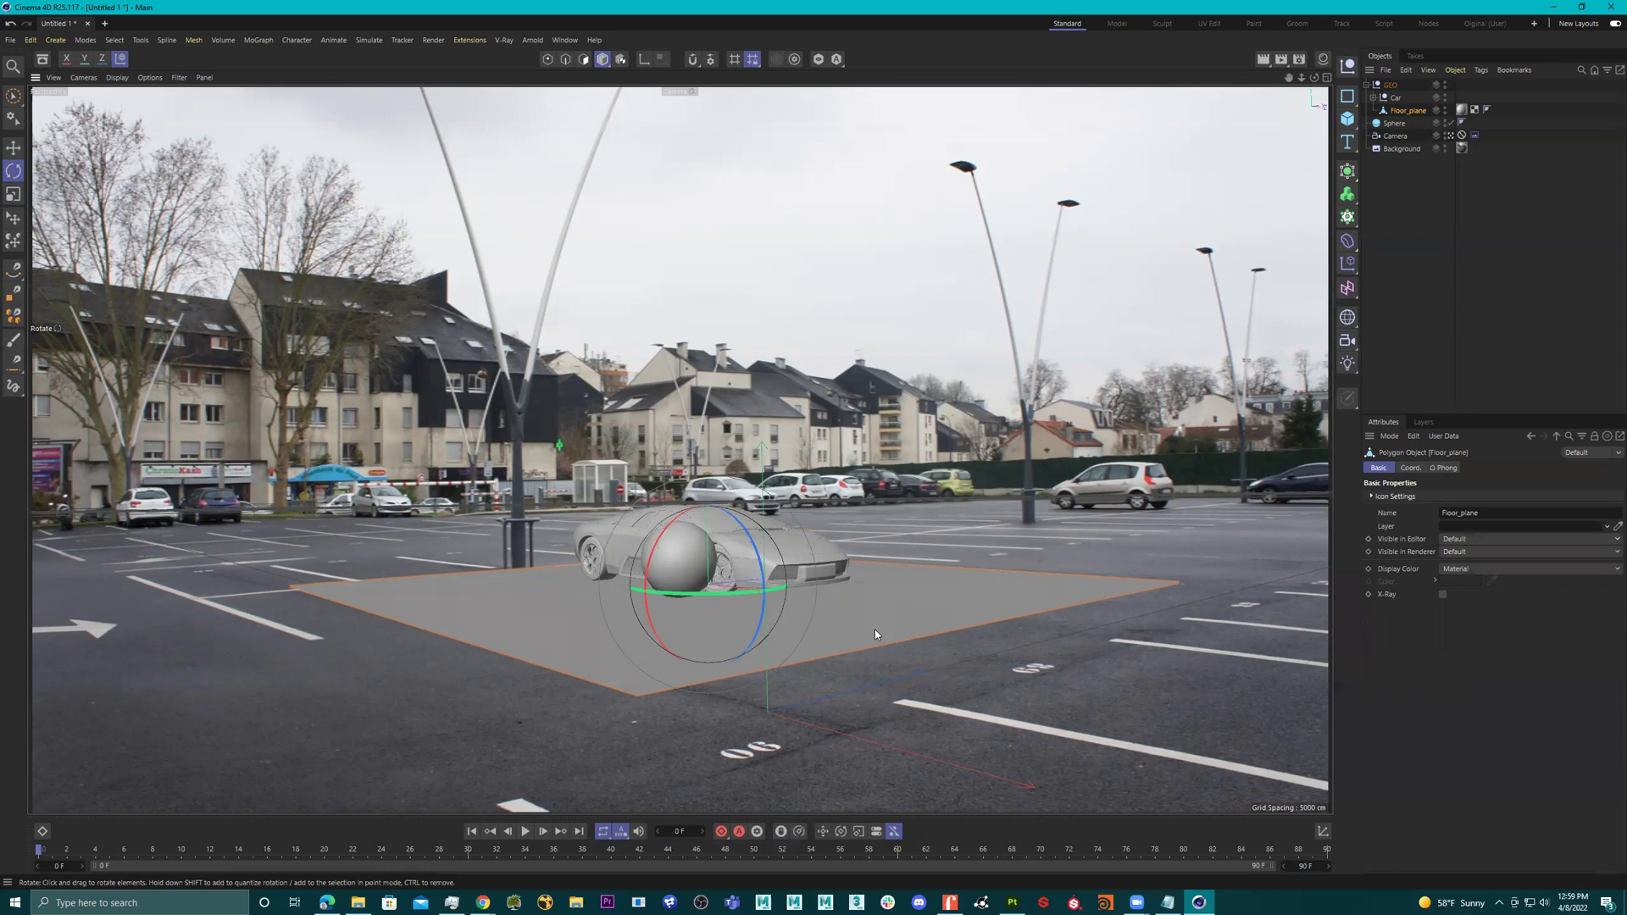
Check the Floor material in the Material Manager, then delete Floor_plane's material tag.
left_click(1322, 61)
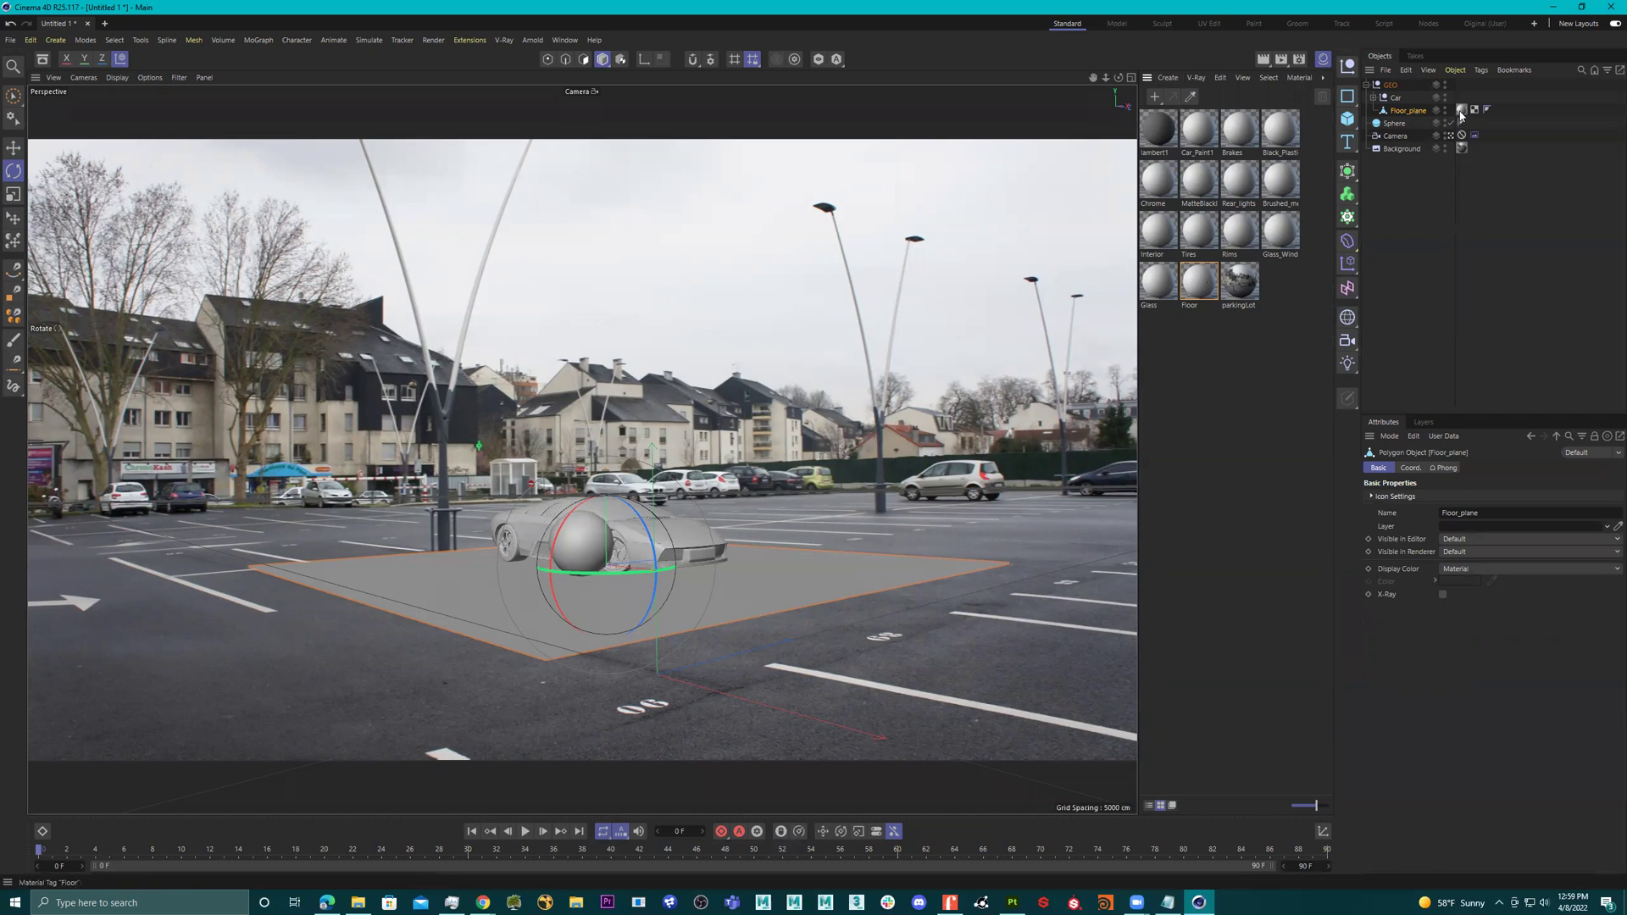
left_click(1197, 287)
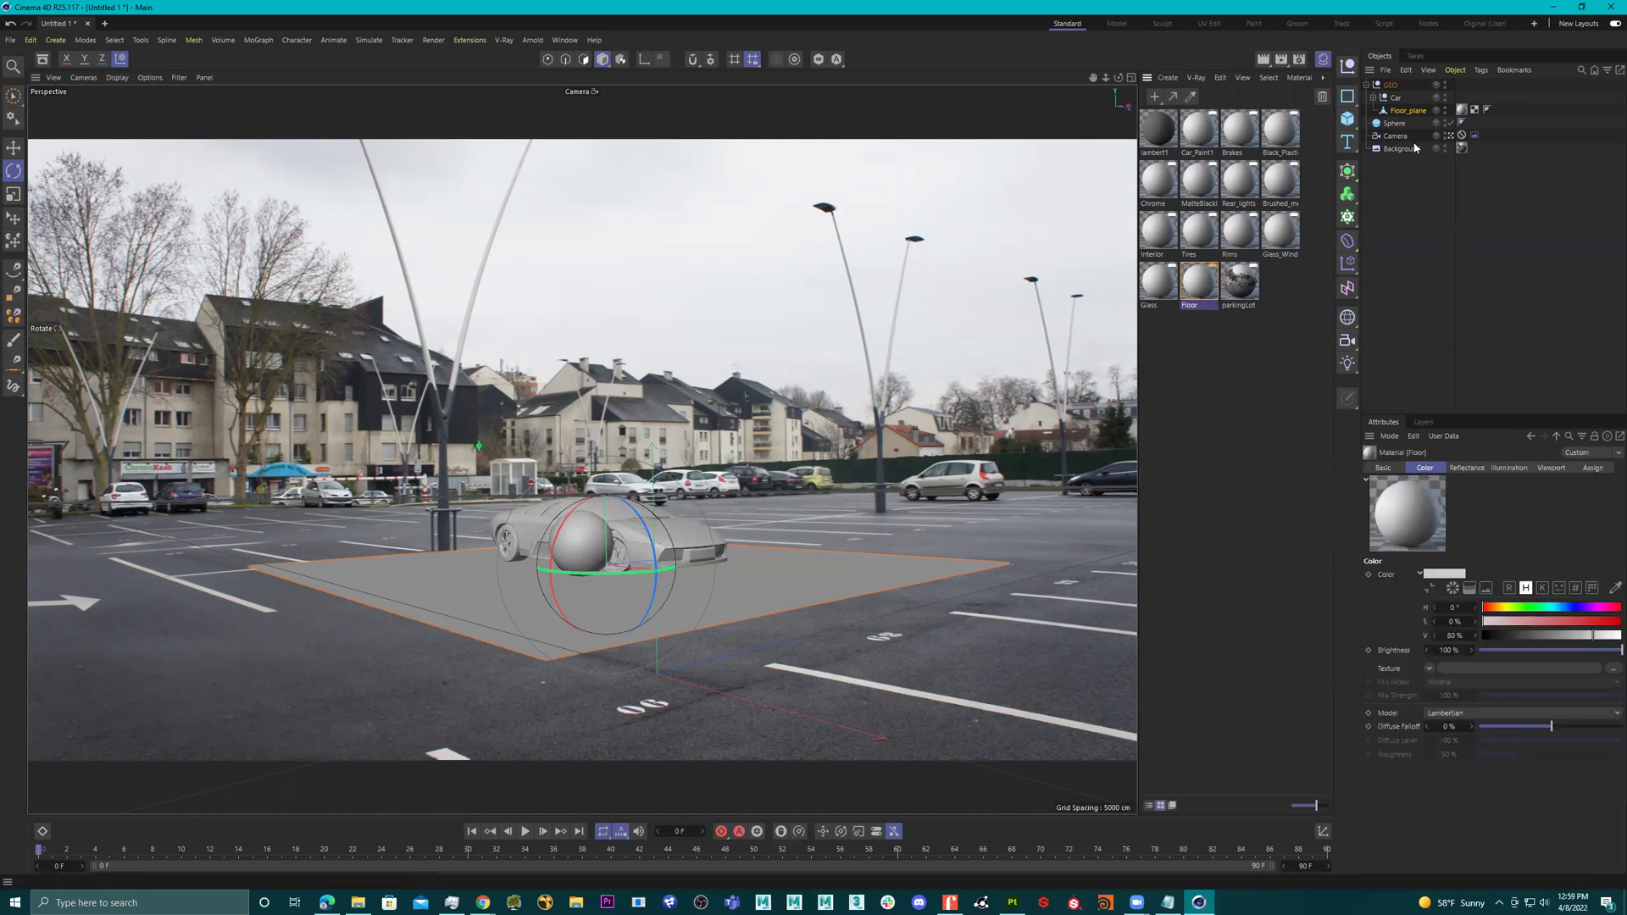
left_click(1461, 110)
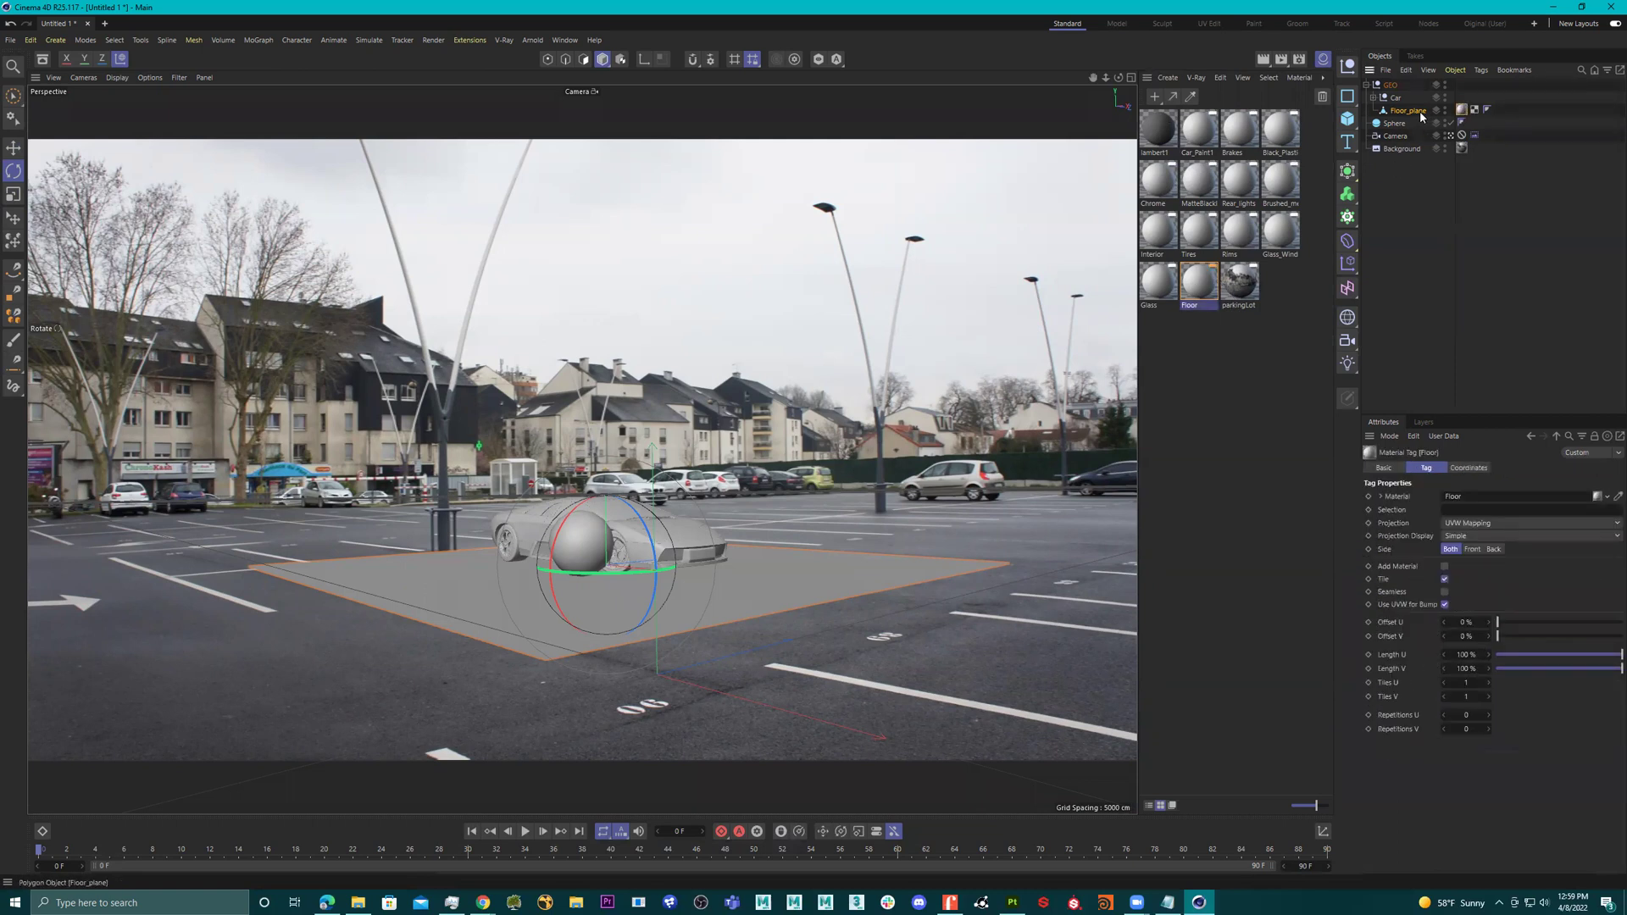
key("Delete")
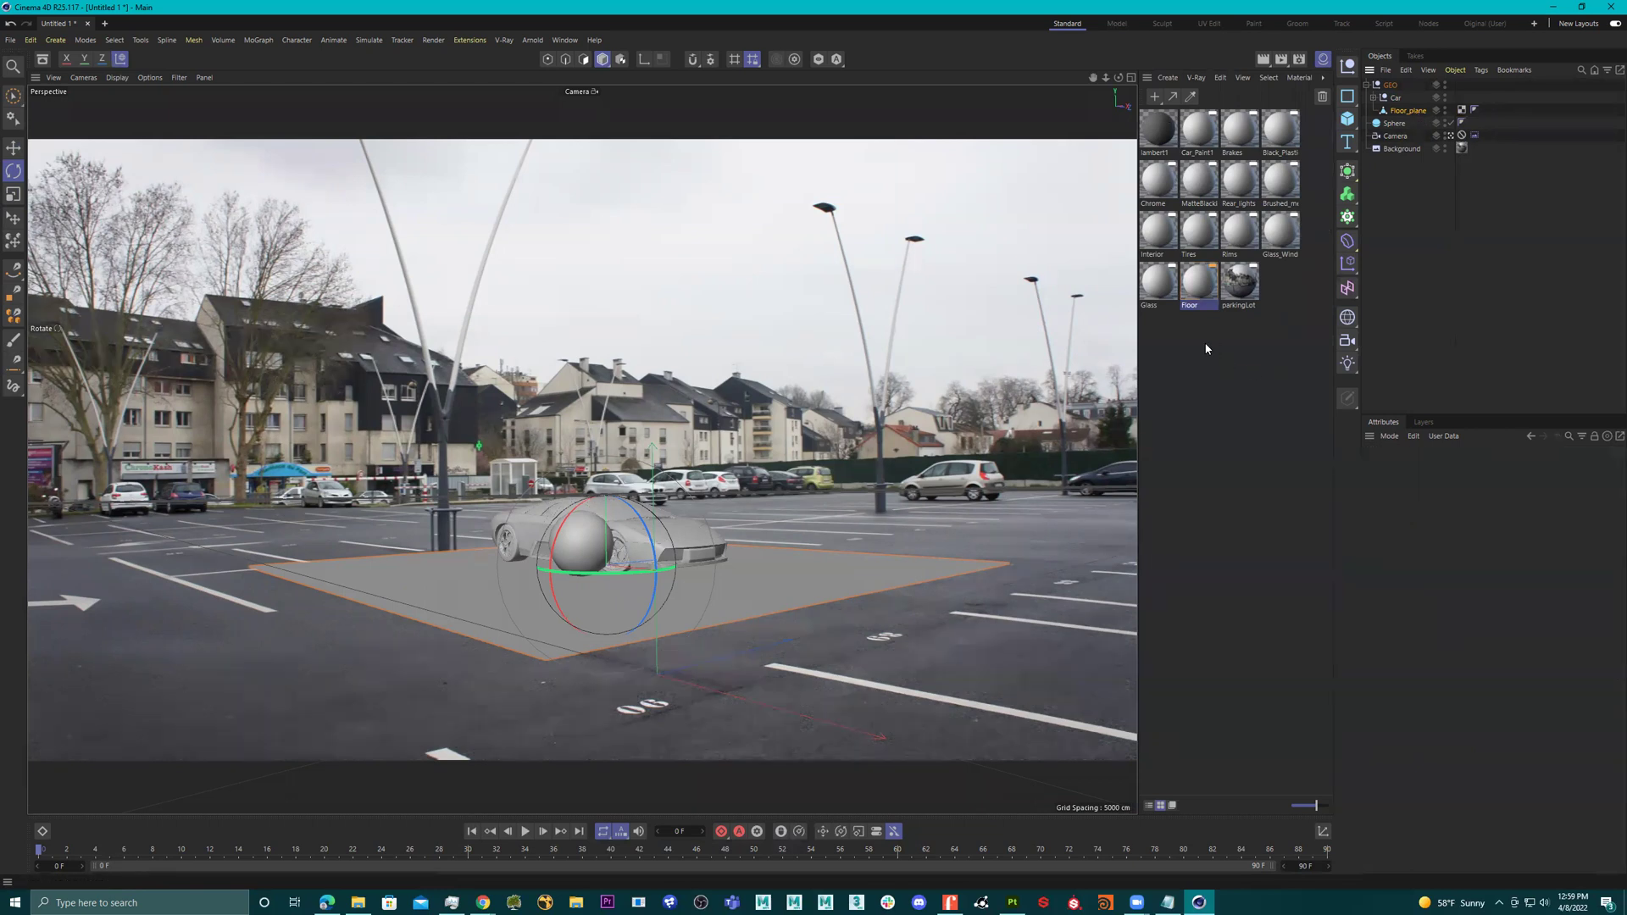
Create an Arnold shadow_matte surface material and drag it onto Floor_plane.
left_click(1168, 78)
mouse_move(1213, 106)
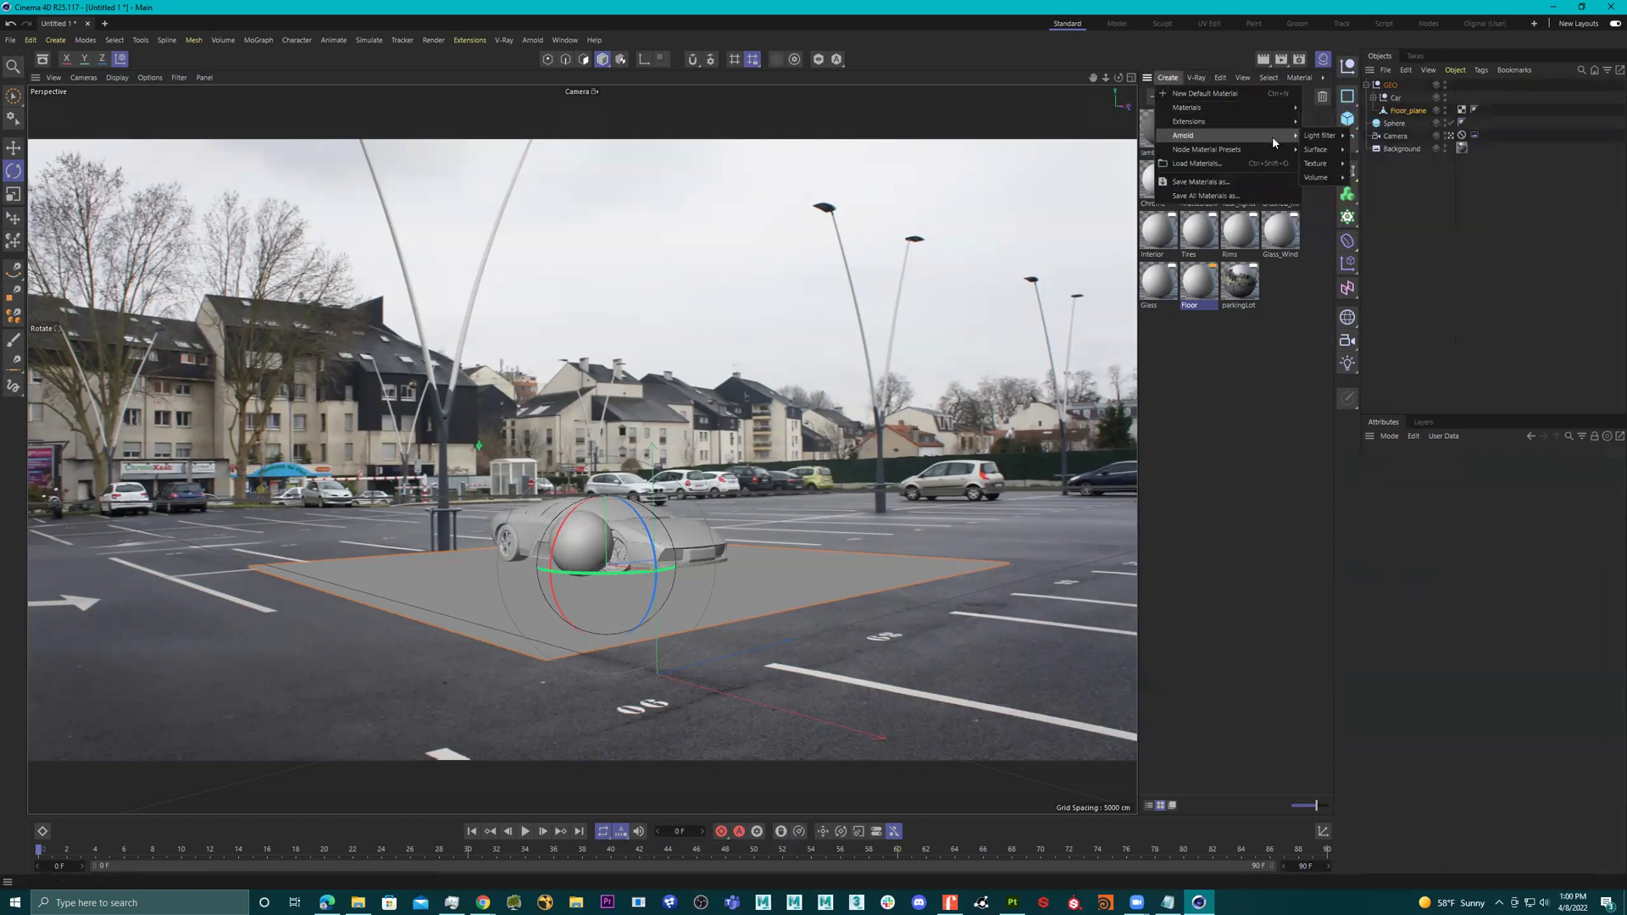
mouse_move(1272, 135)
mouse_move(1329, 149)
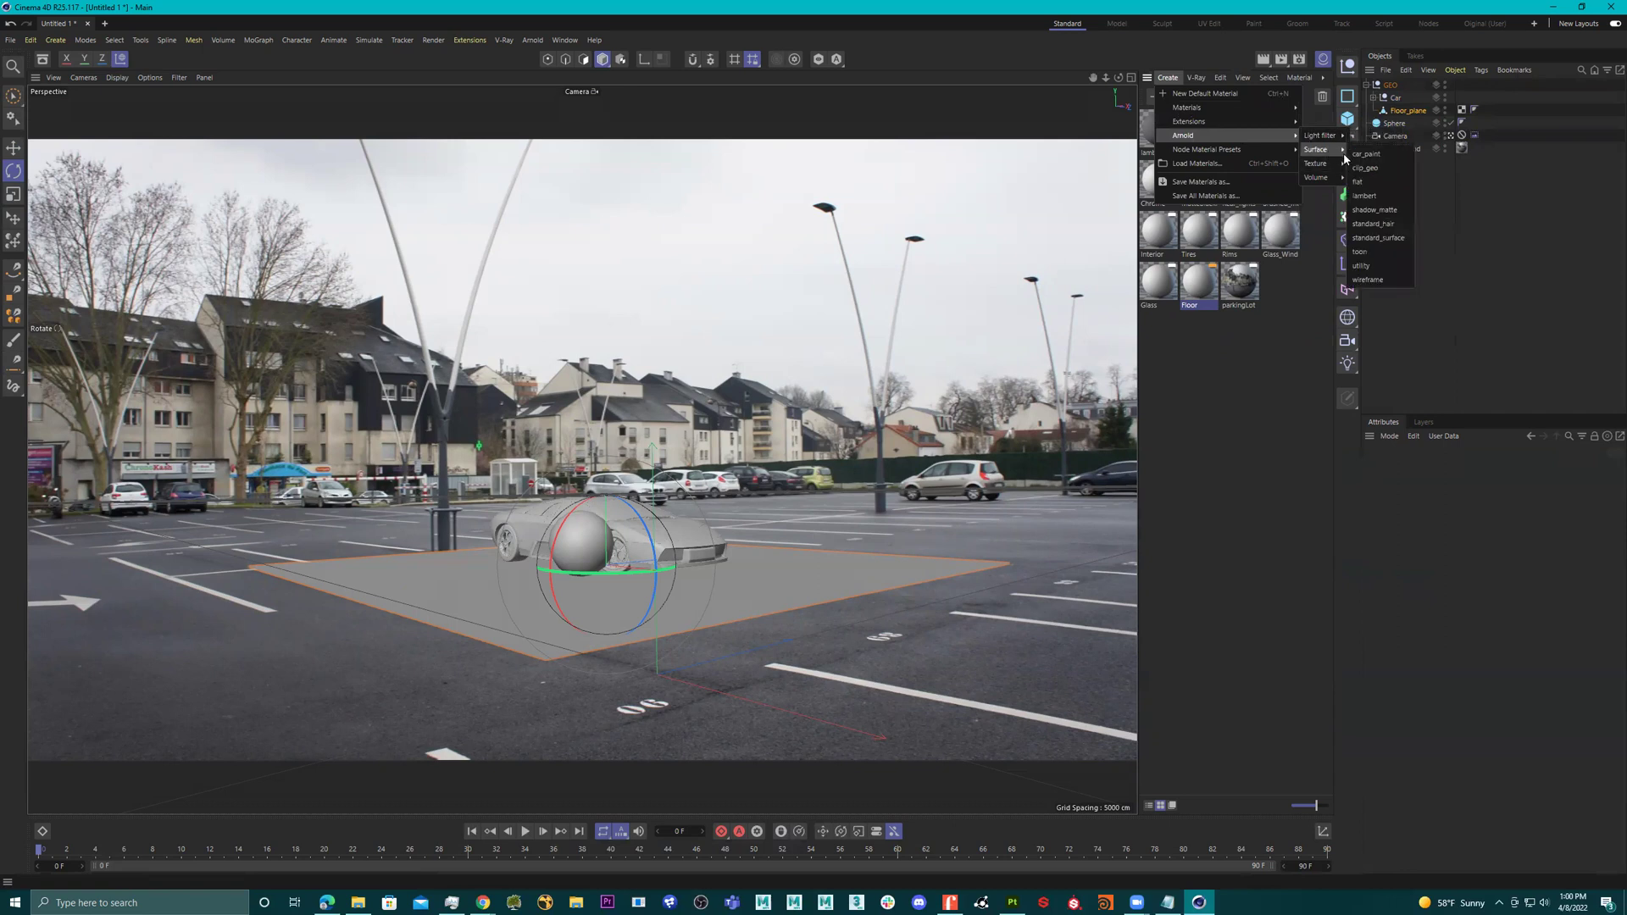
left_click(1375, 209)
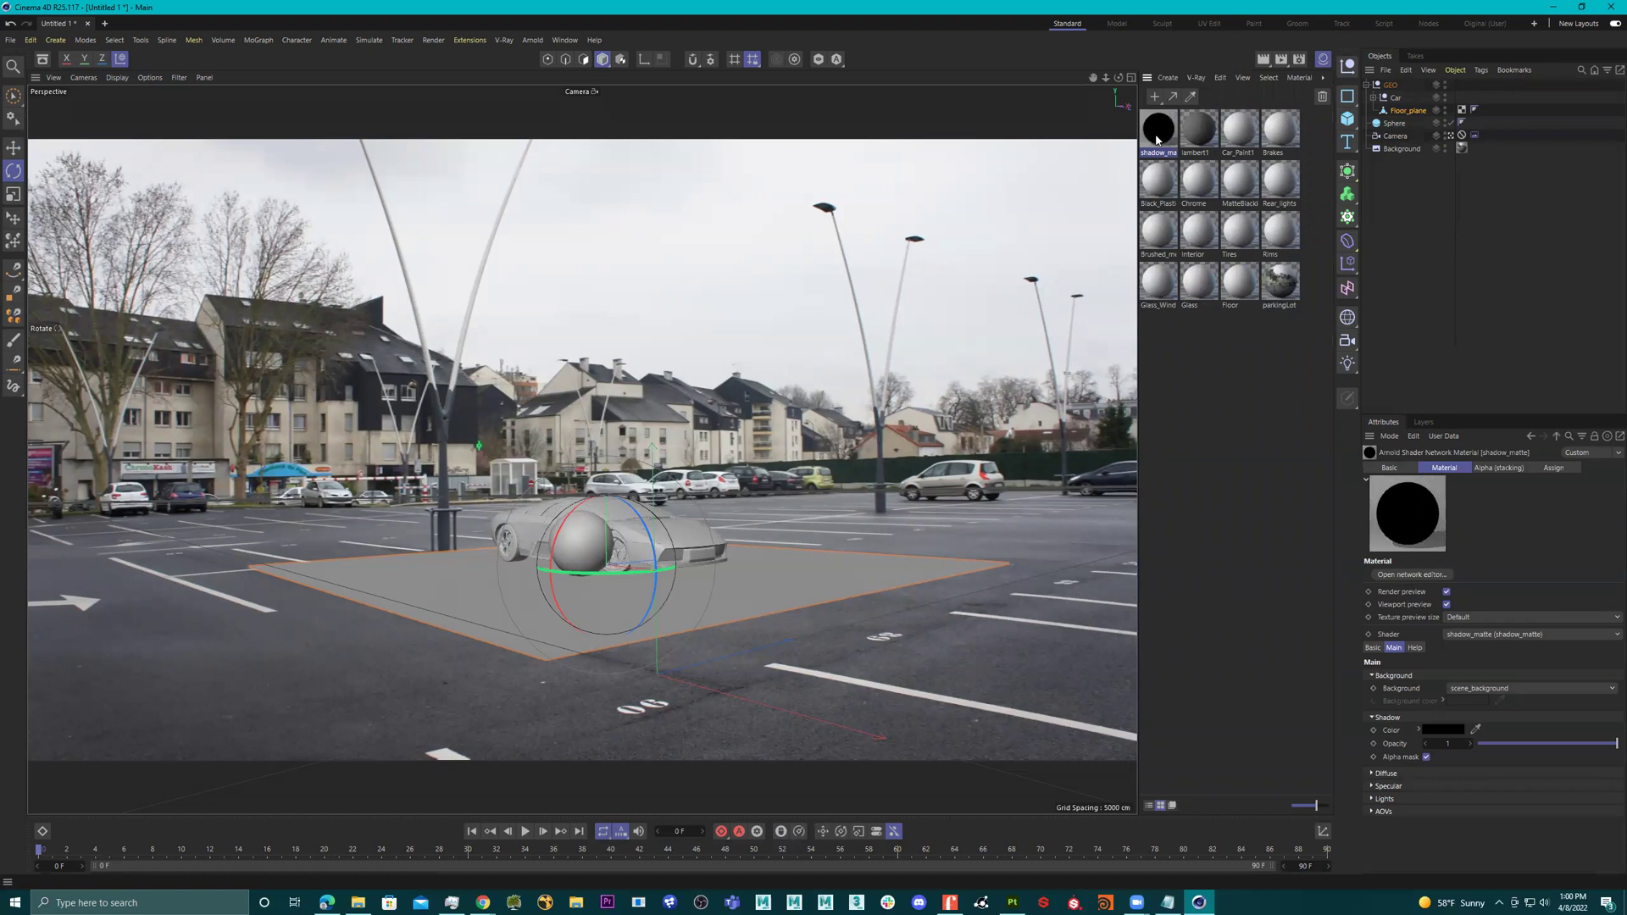
left_click_drag(1165, 118, 1407, 111)
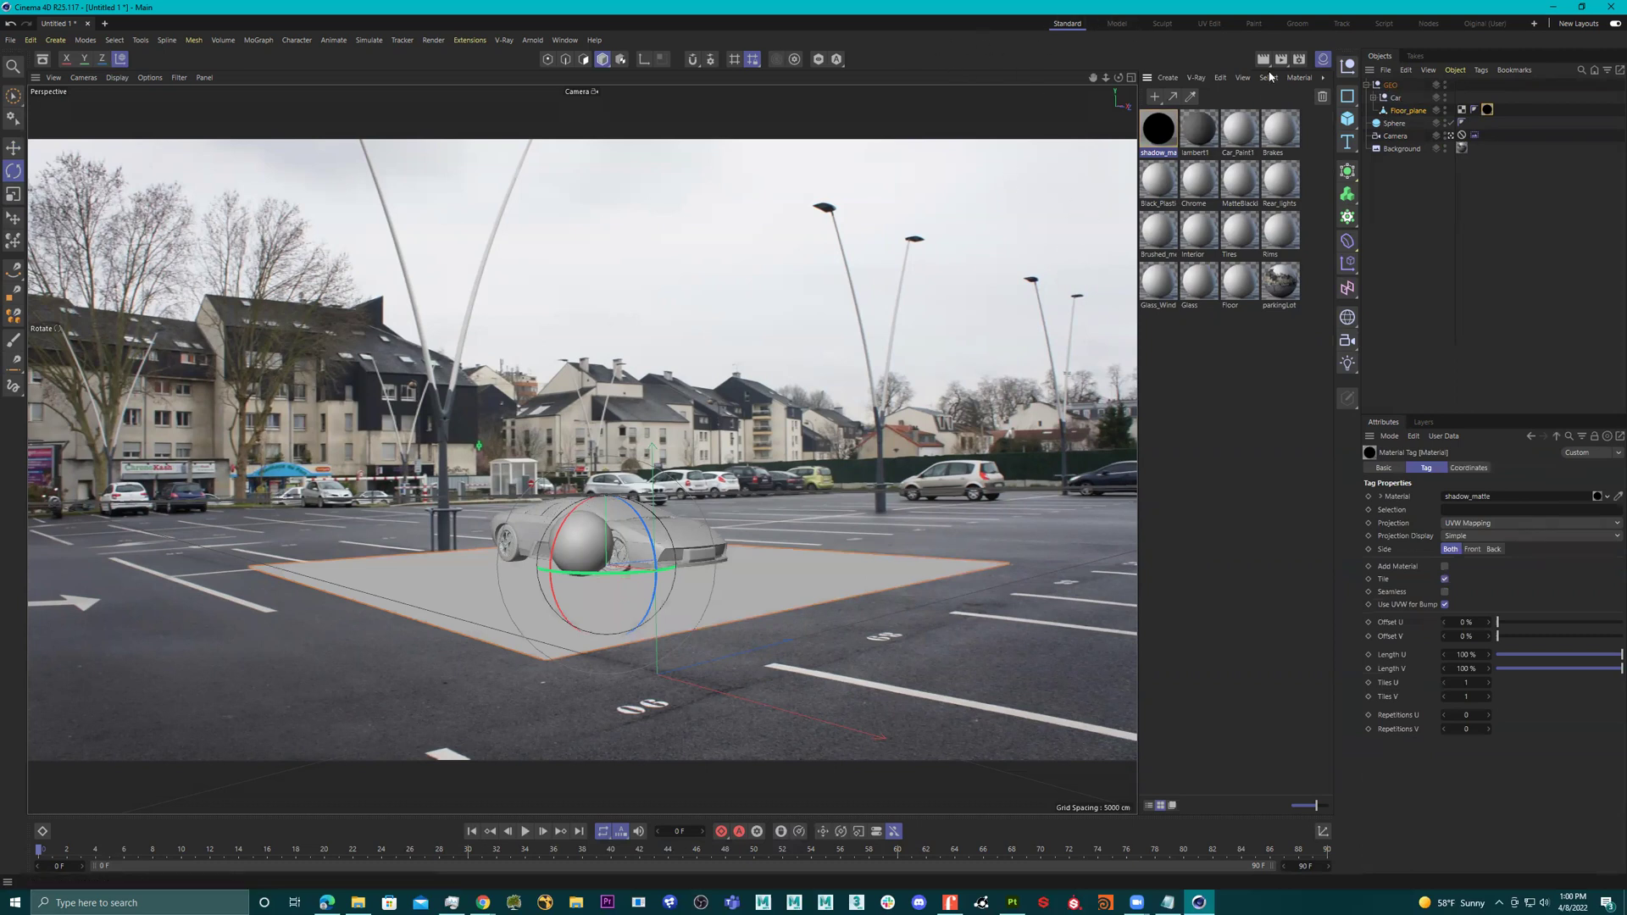
Set the project renderer to Arnold in Render Settings.
left_click(1299, 58)
left_click(1168, 81)
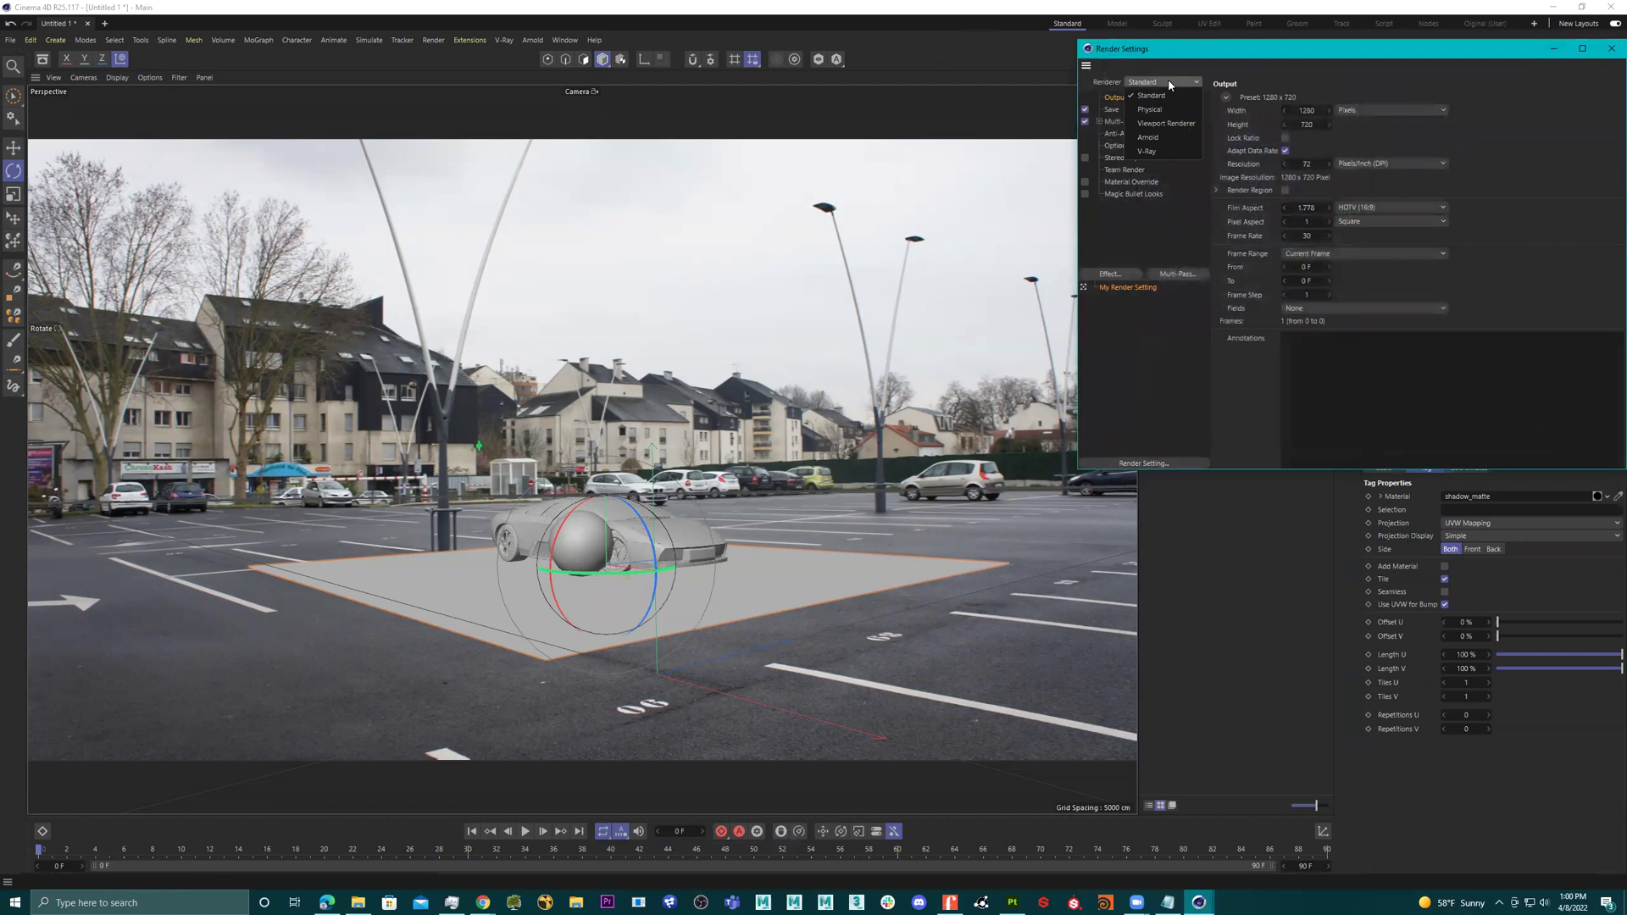
left_click(1161, 140)
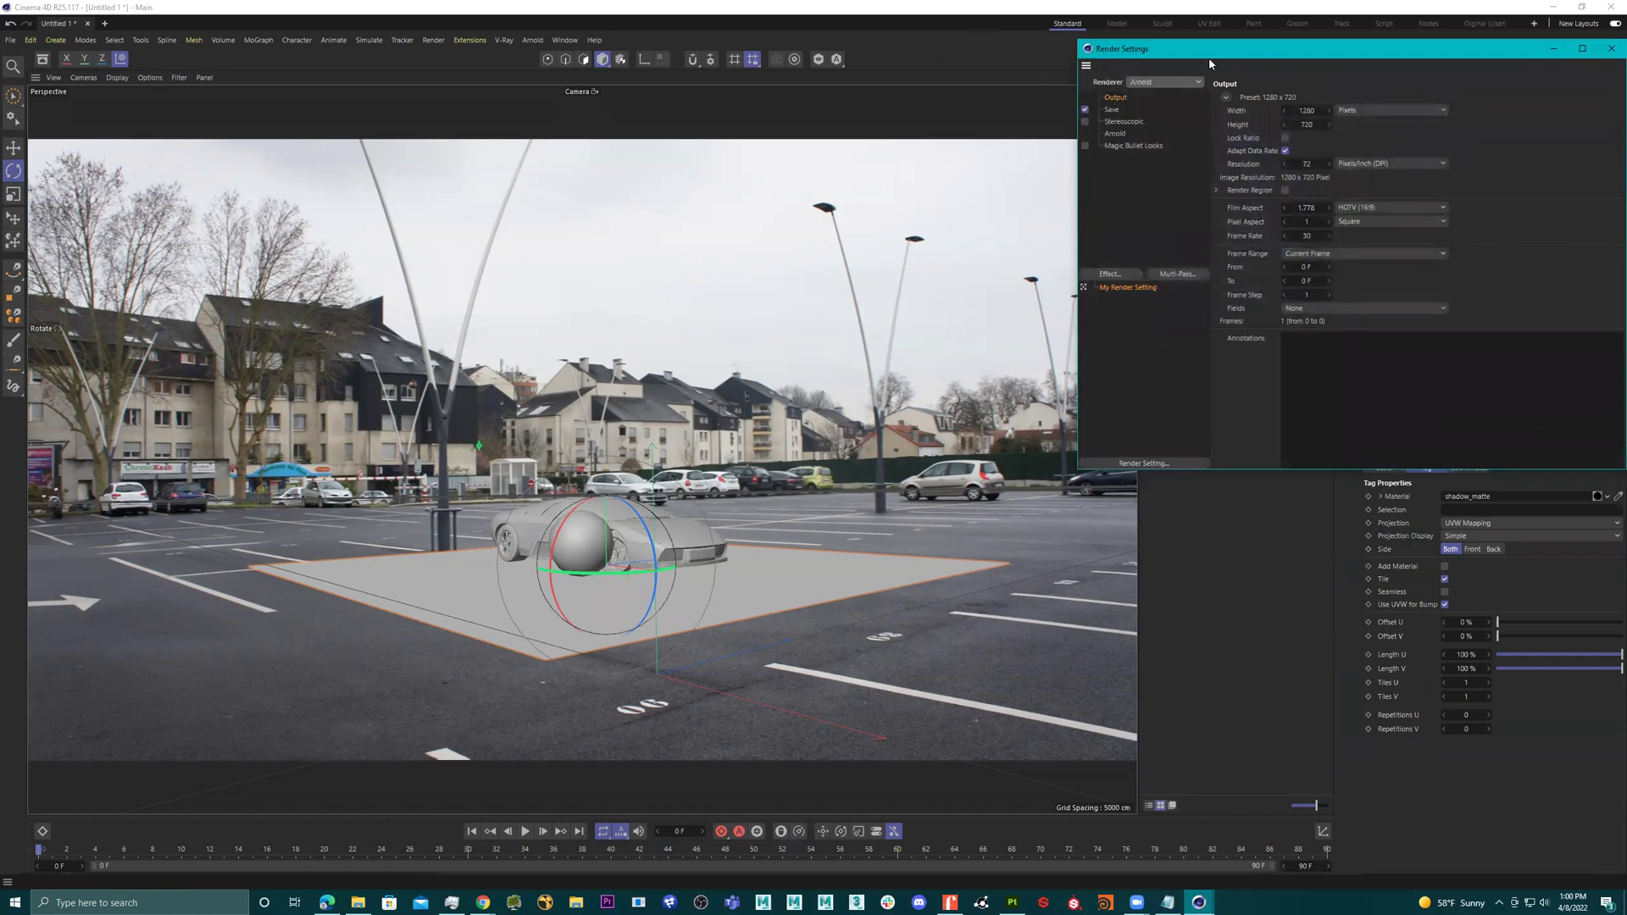
left_click_drag(1208, 57, 1060, 144)
left_click(1462, 133)
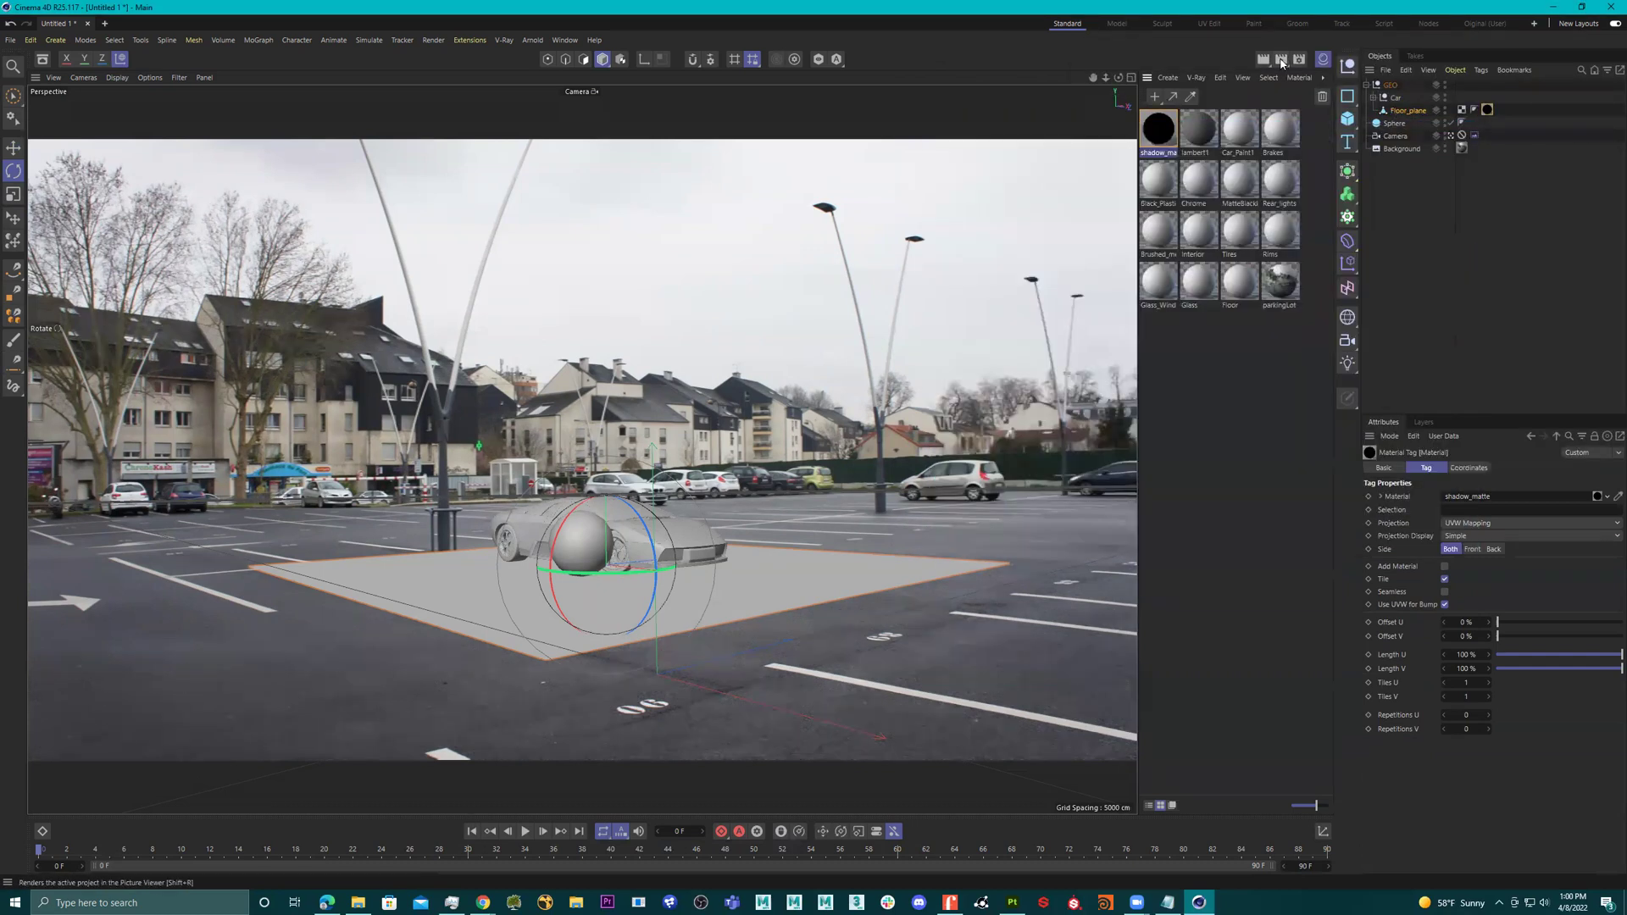
Test-render to the Picture Viewer, then preview the scene in the Arnold IPR window.
left_click(1281, 59)
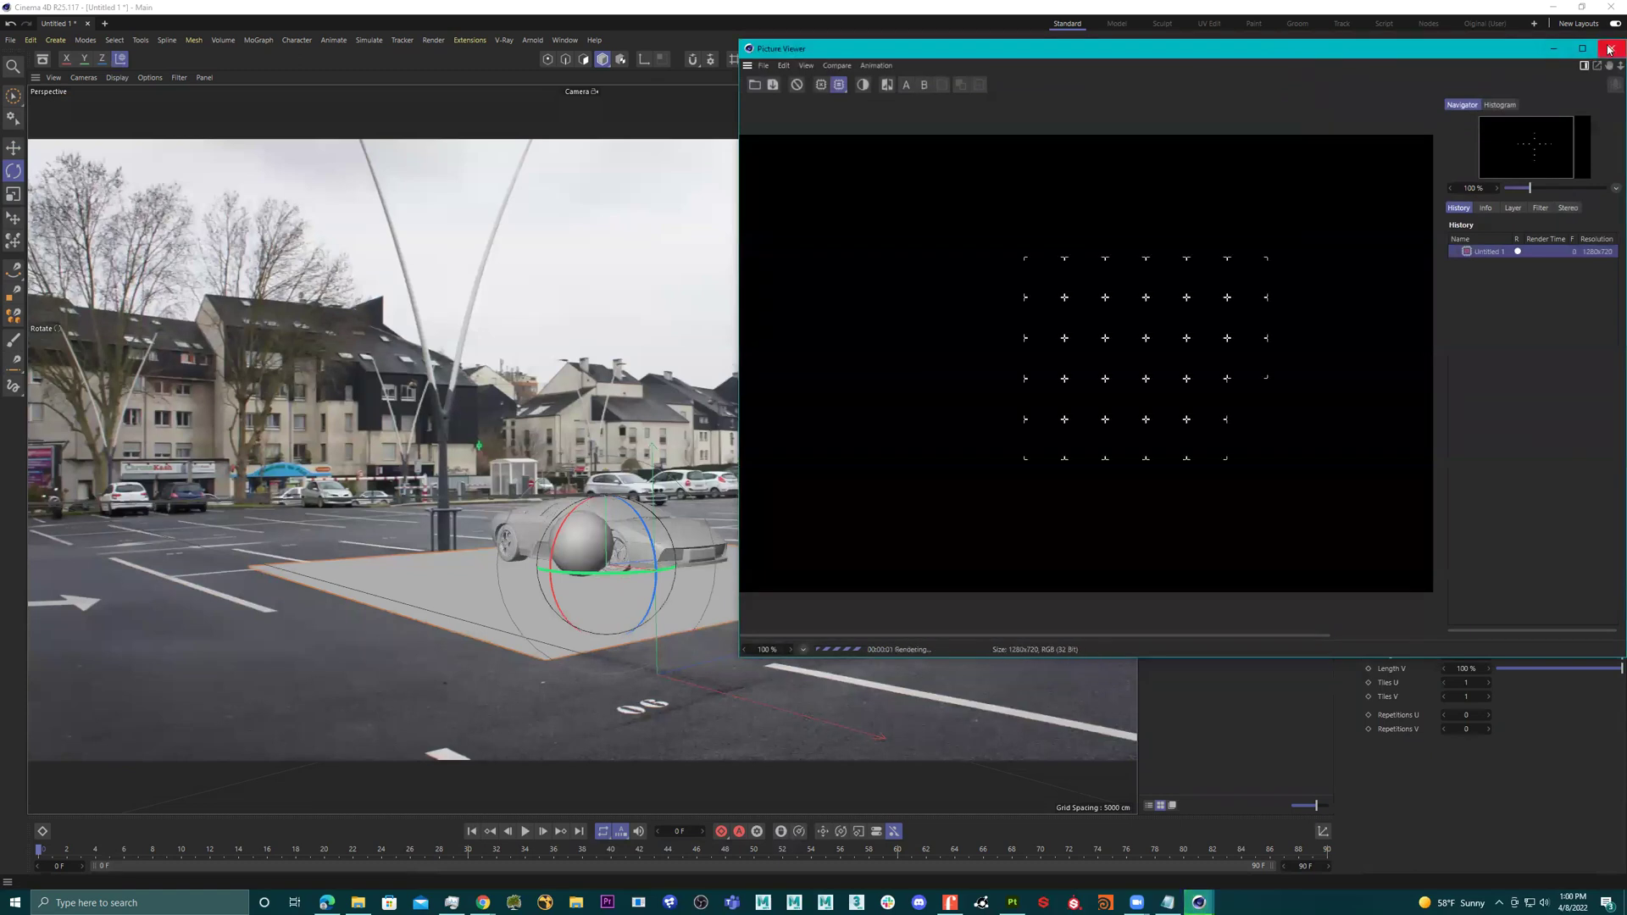
left_click(1608, 49)
left_click(843, 498)
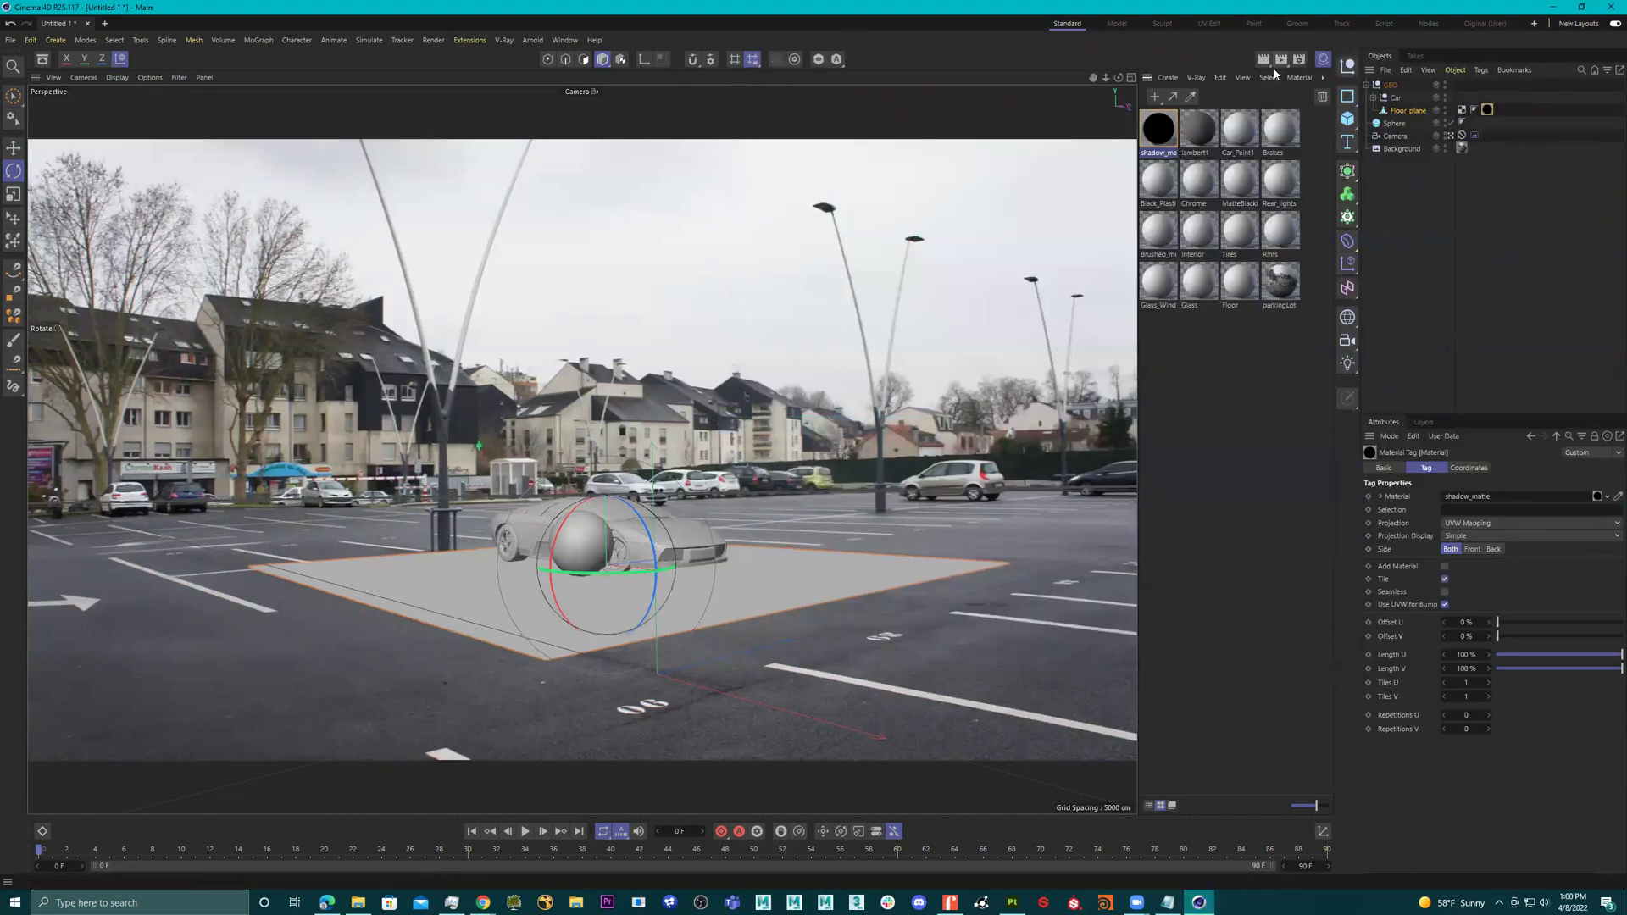
left_click(532, 40)
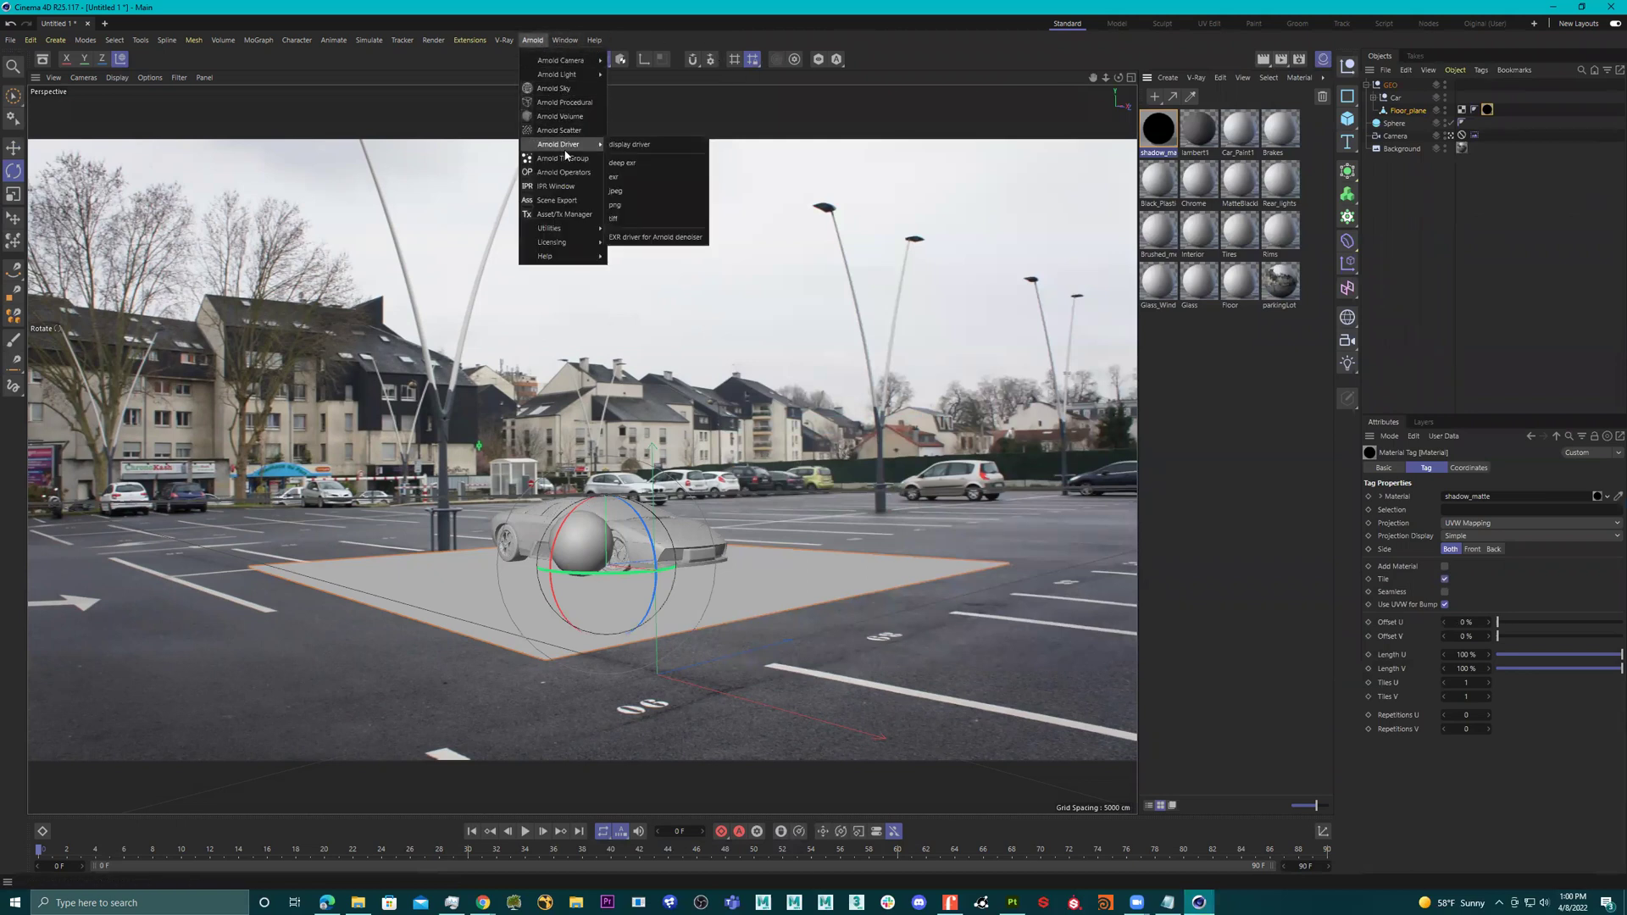
left_click(567, 189)
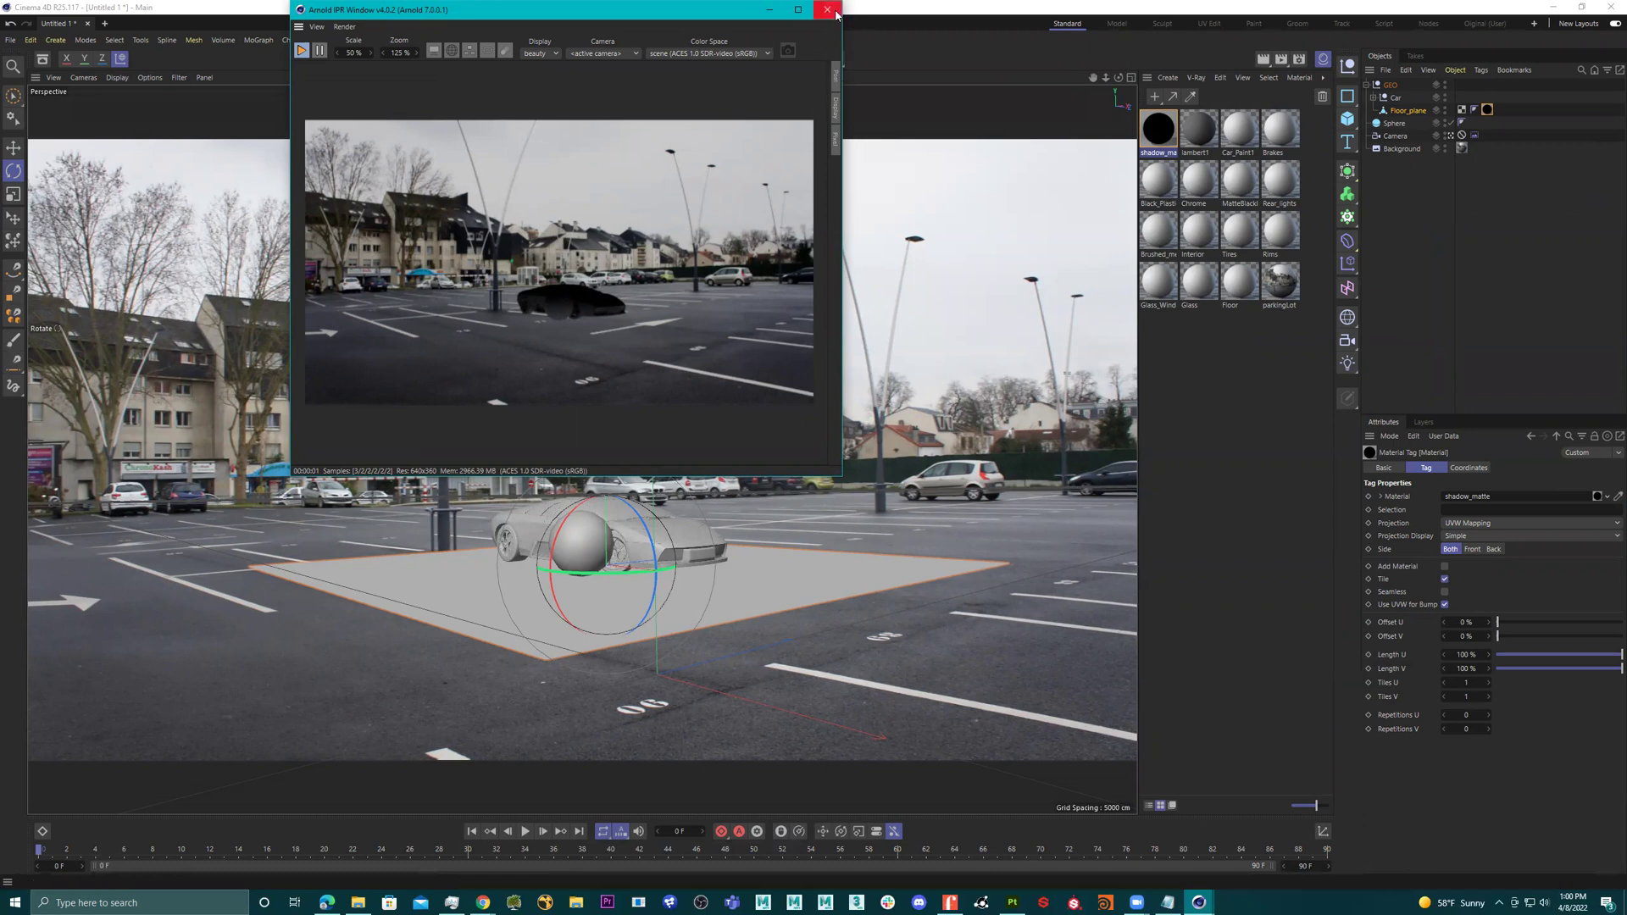
left_click(876, 310)
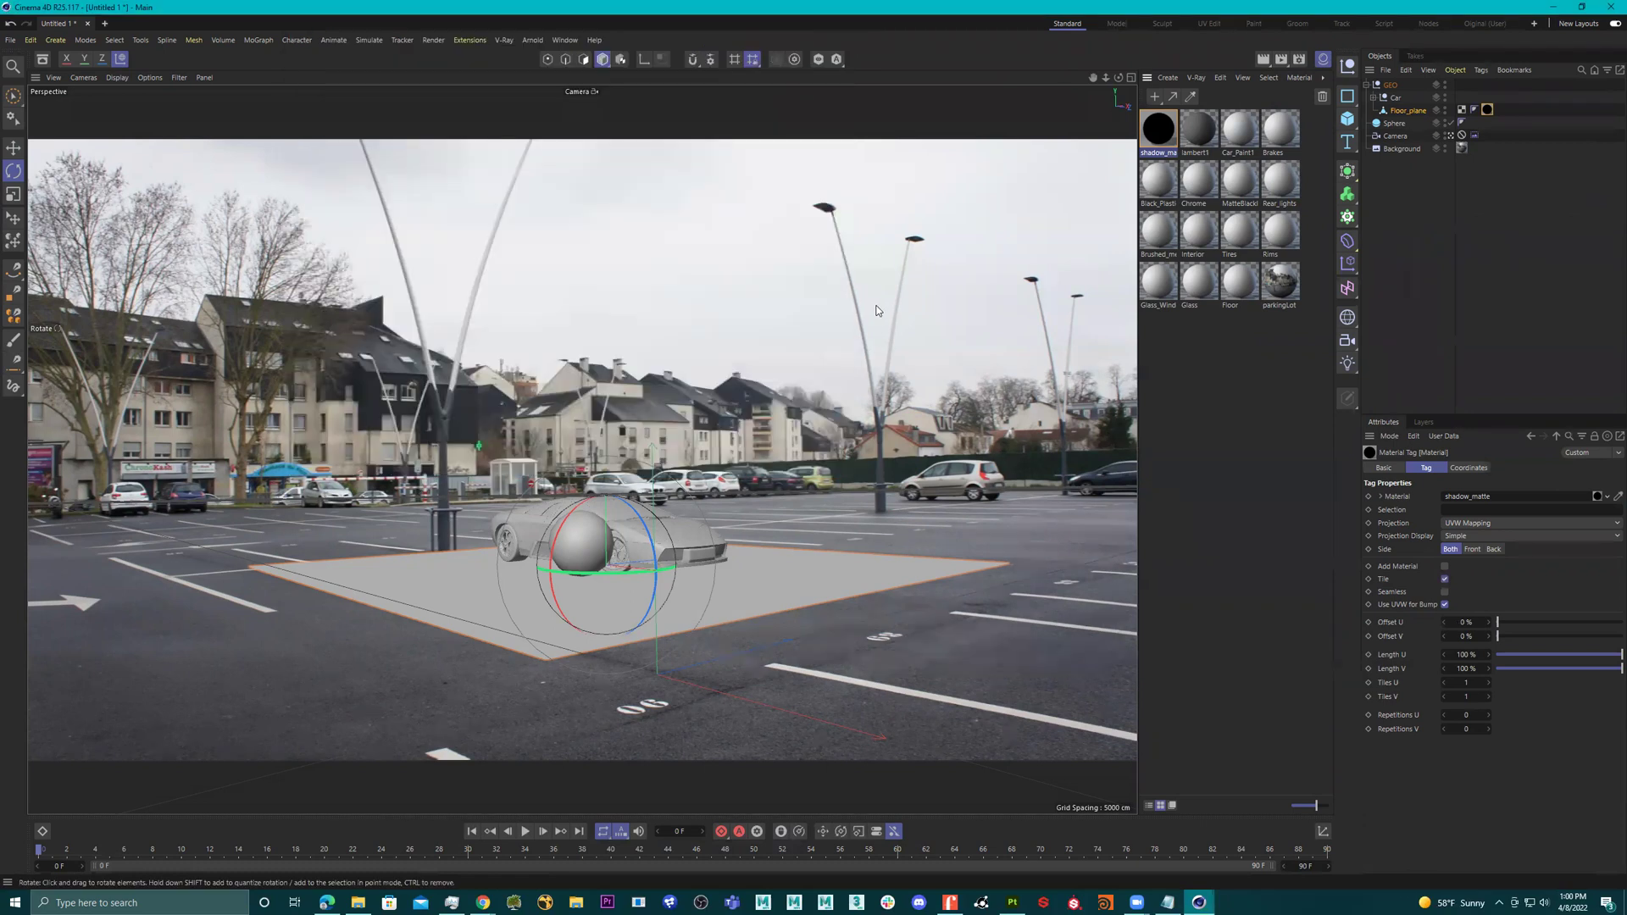
Stop looking through the Camera and hide the parking-lot backplate in the editor.
left_click(1450, 136)
left_click_drag(1082, 250, 593, 292, "alt")
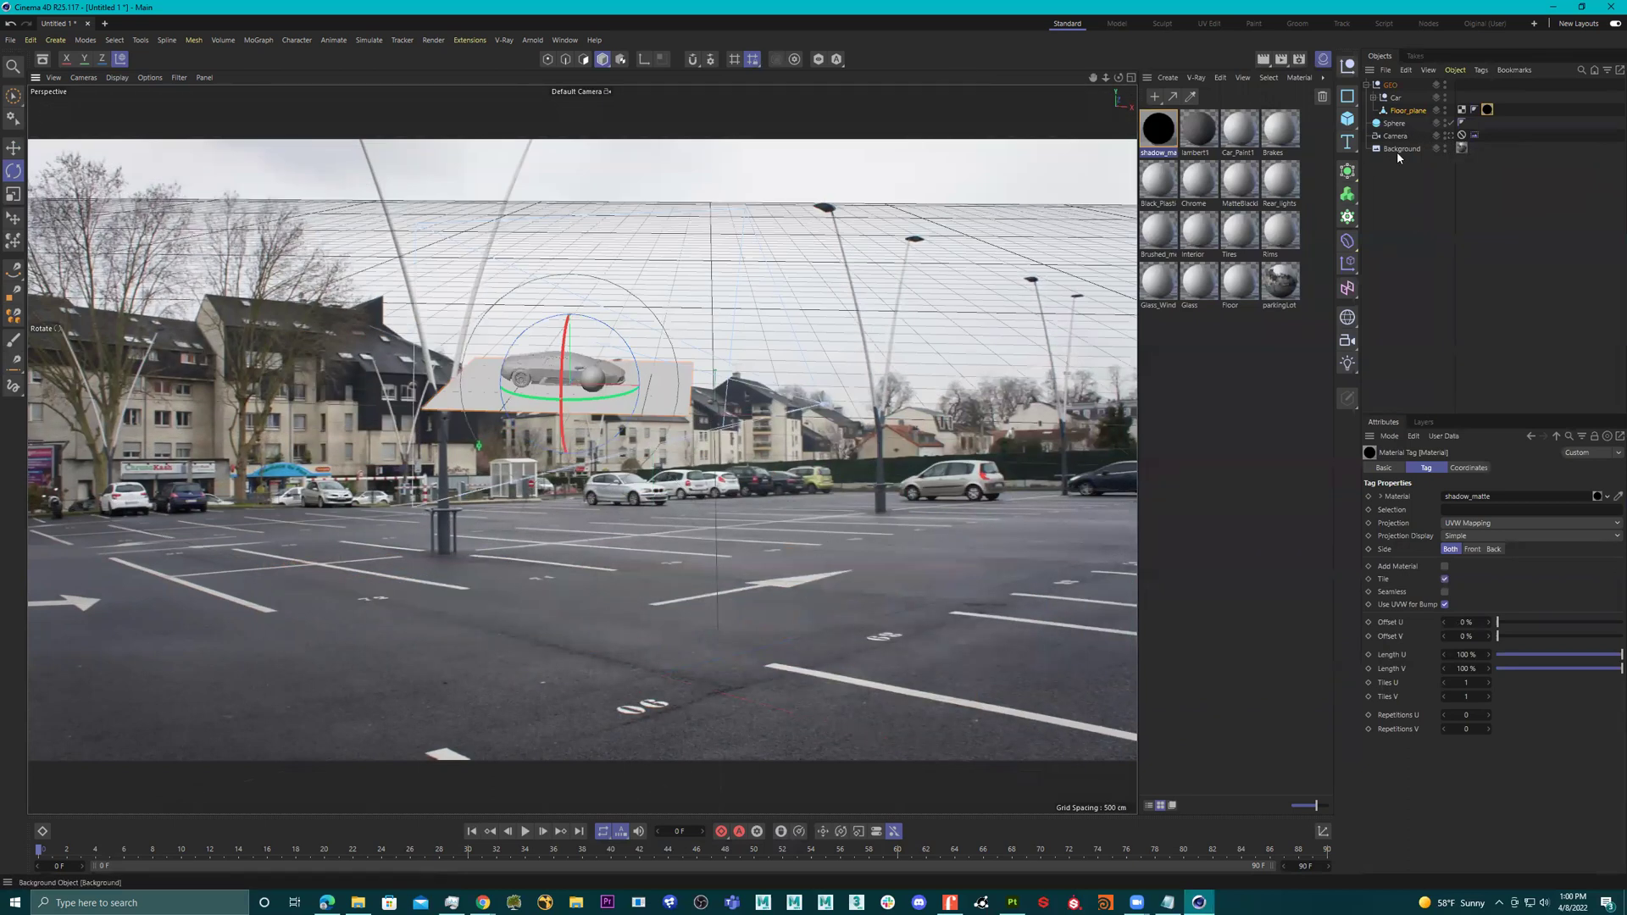
left_click(1445, 145)
left_click_drag(847, 203, 744, 170, "alt")
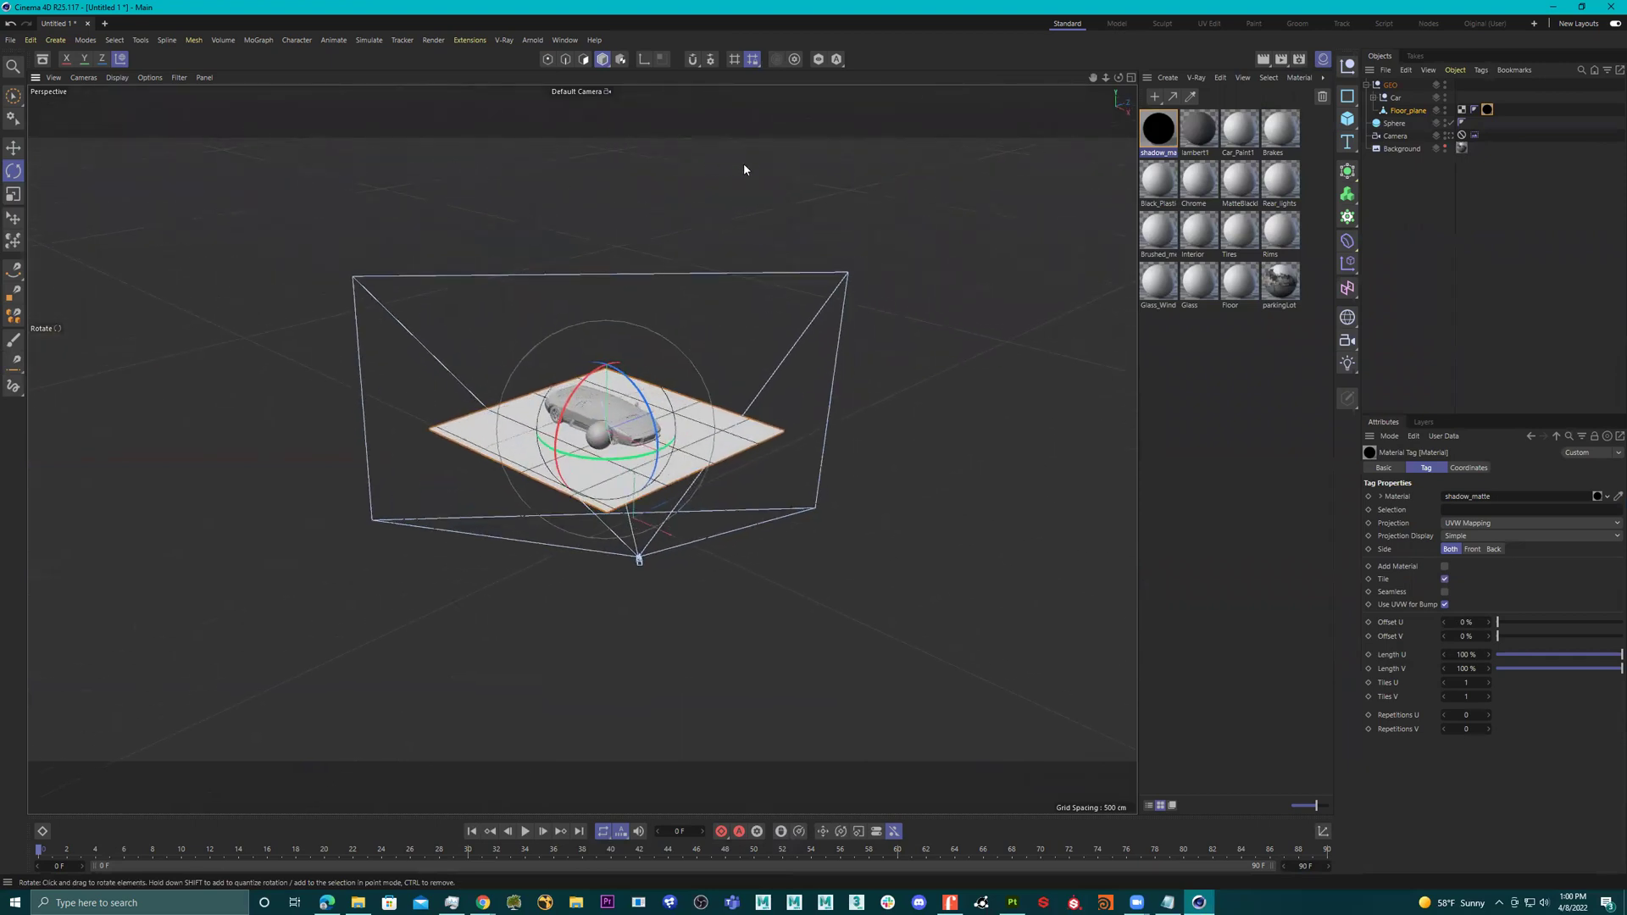
left_click(565, 40)
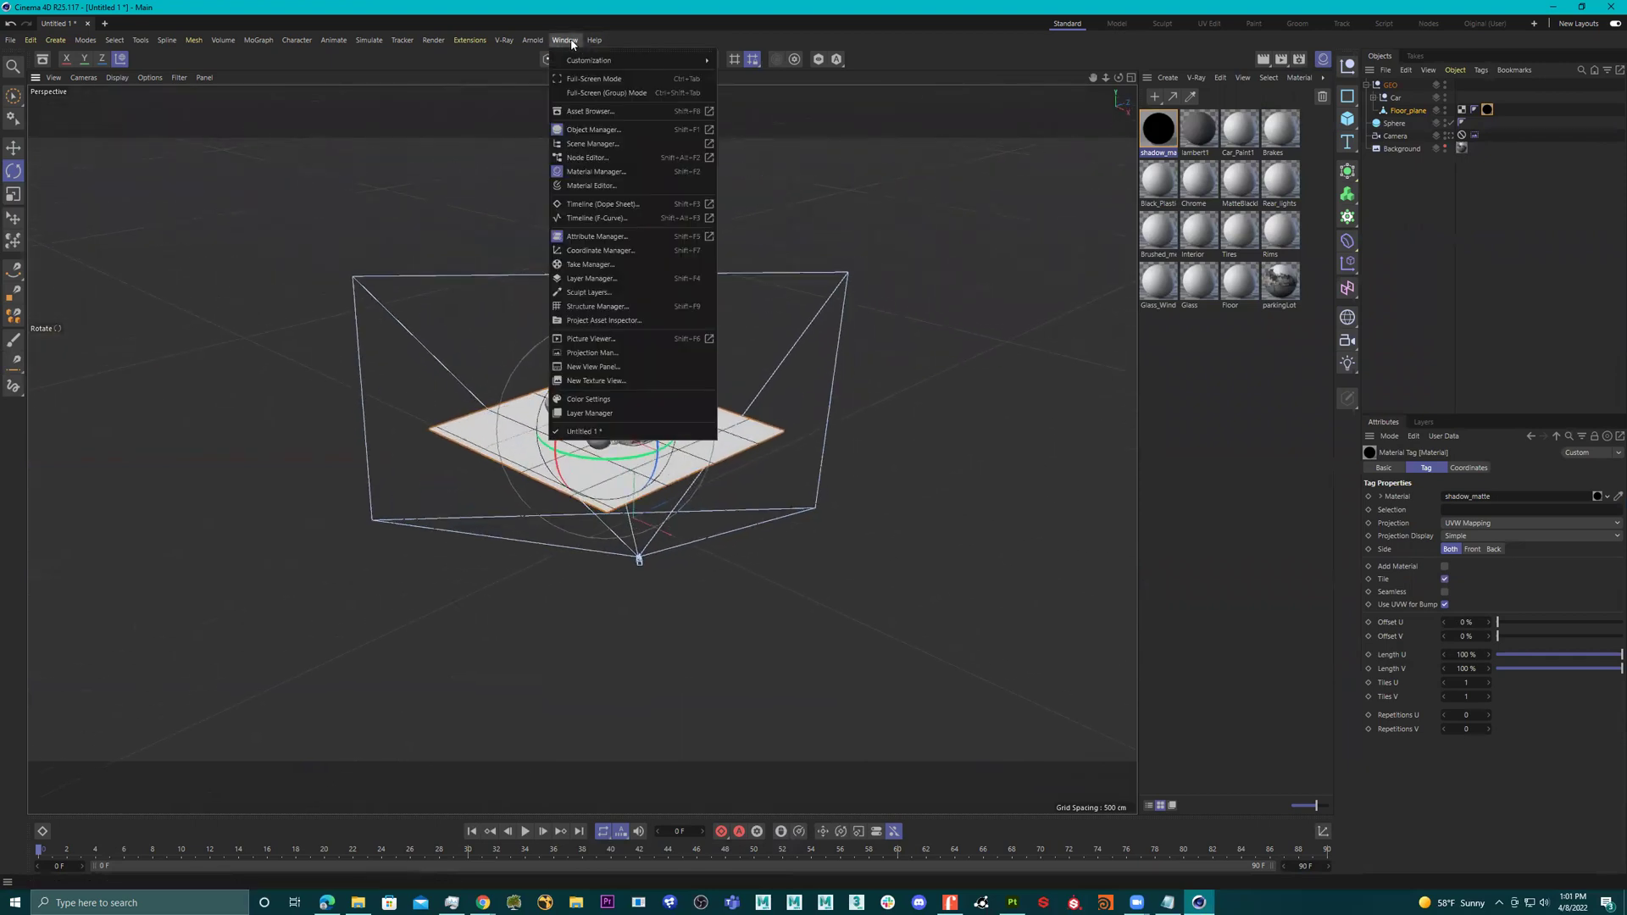
left_click(565, 40)
Add an Arnold quad_light and raise it along Y above the floor plane near the car.
left_click(532, 40)
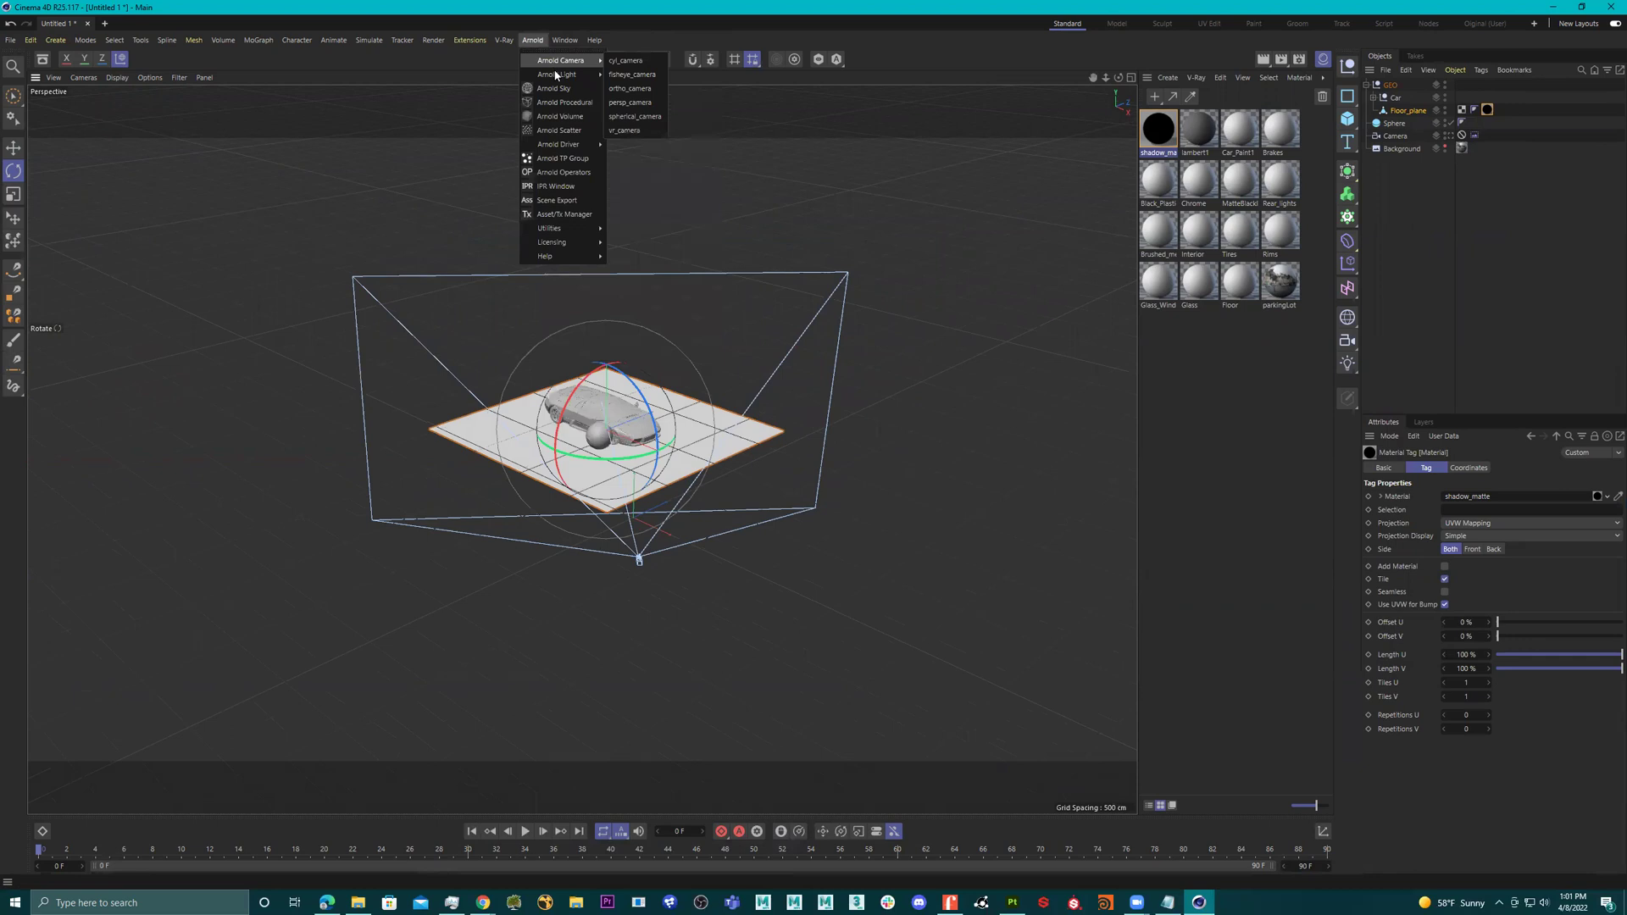
mouse_move(563, 75)
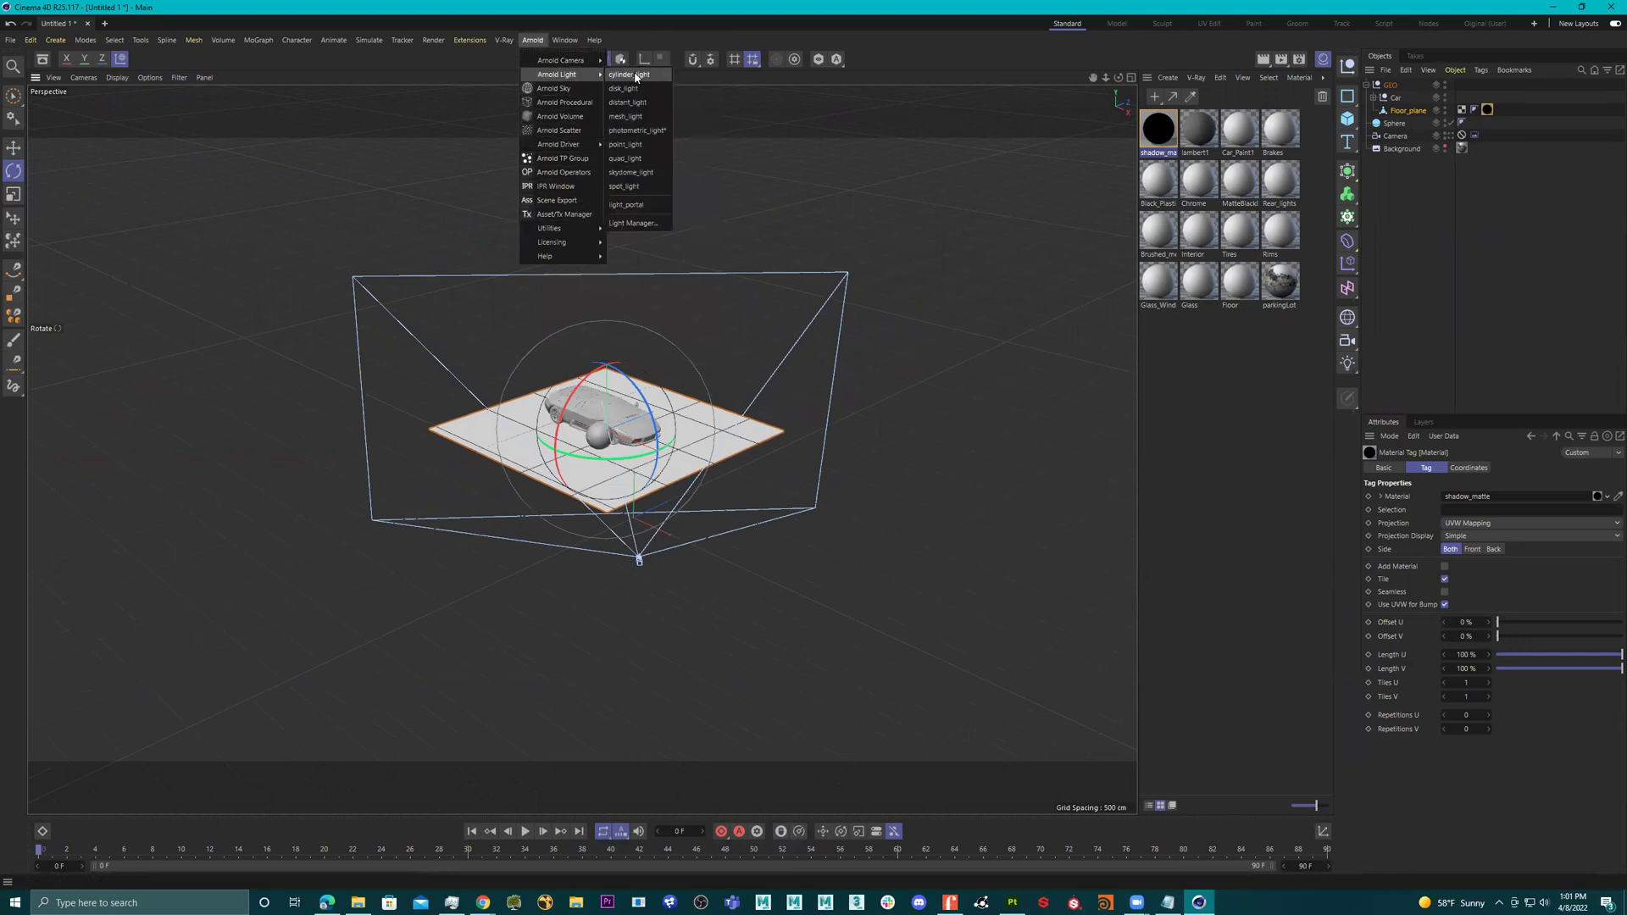
left_click(625, 158)
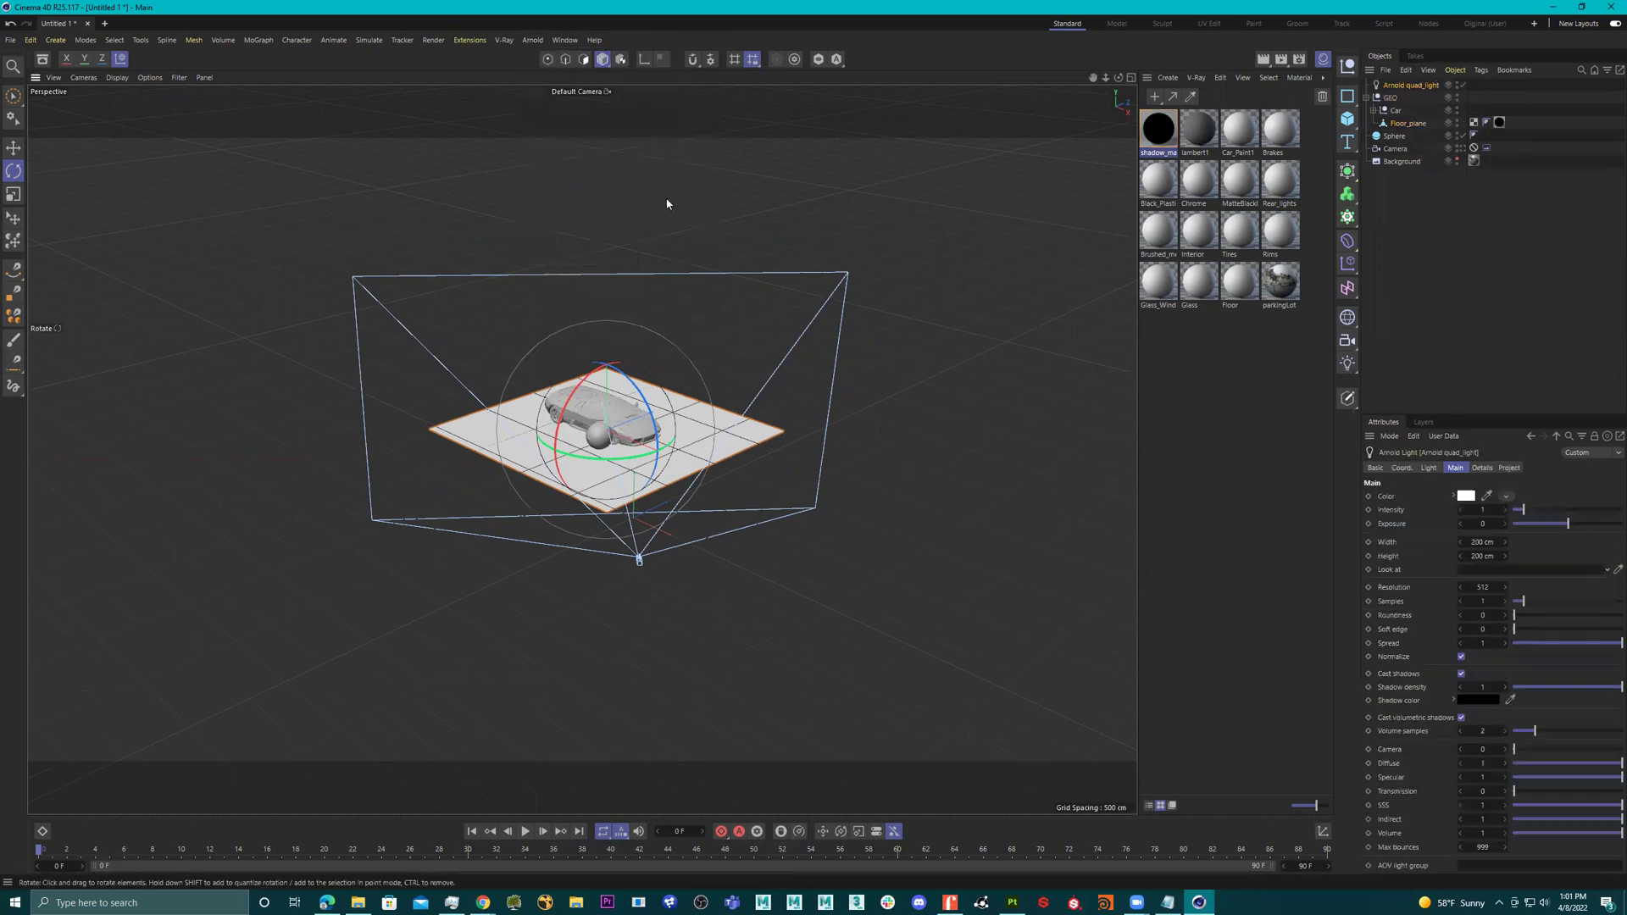
key("e")
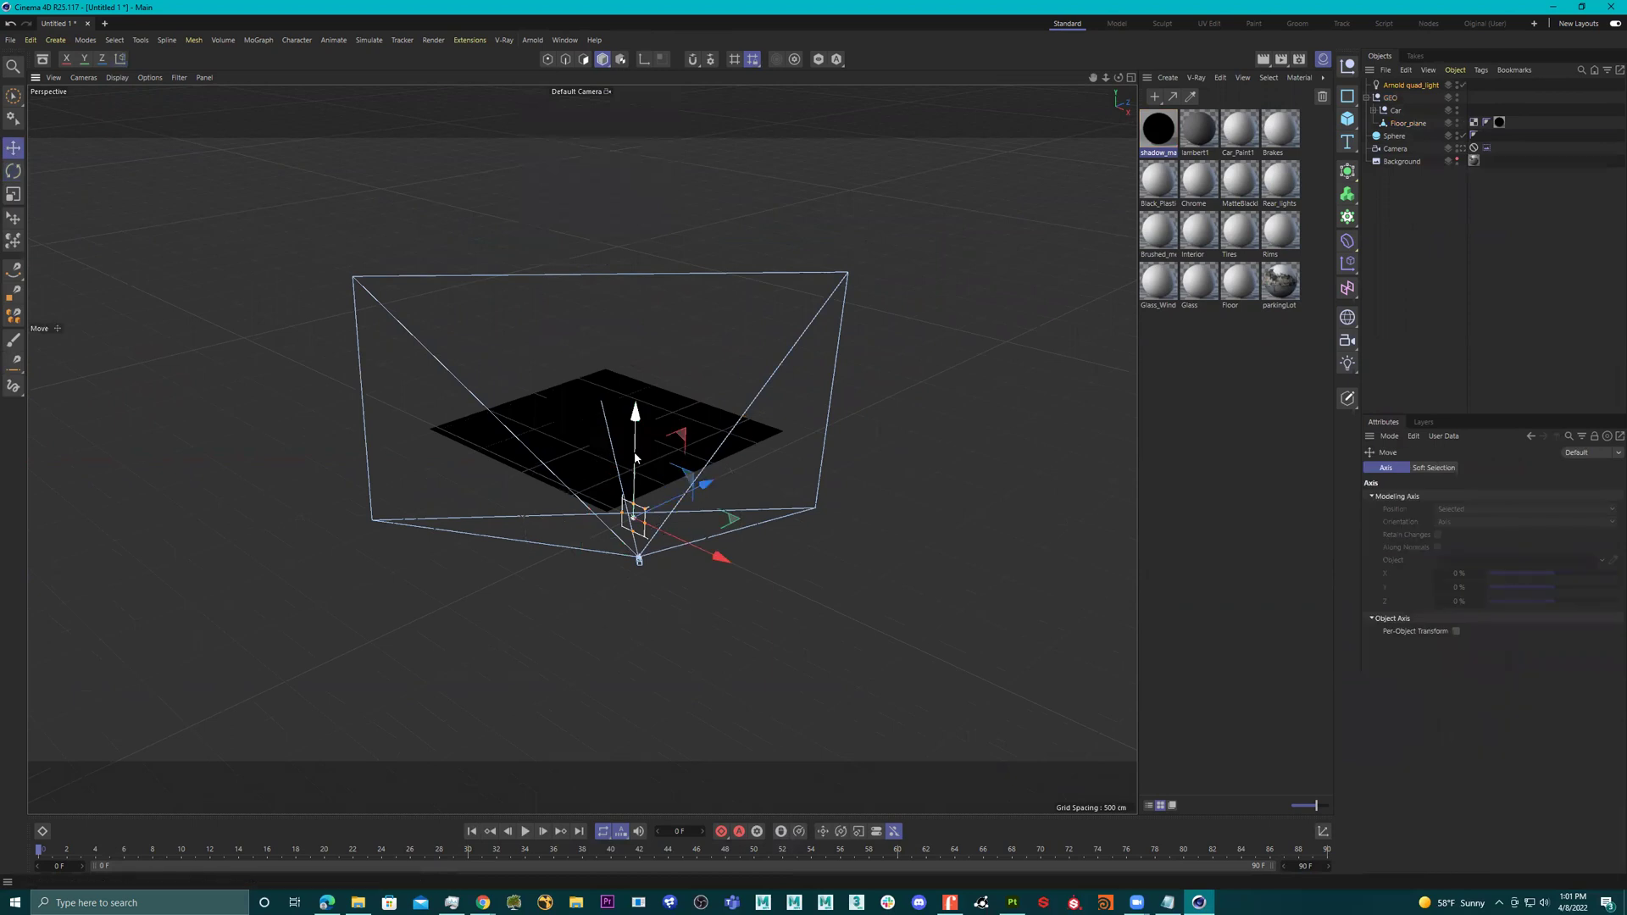
left_click_drag(655, 519, 572, 436)
scroll(559, 434, "up", 5)
left_click_drag(765, 458, 669, 491, "alt")
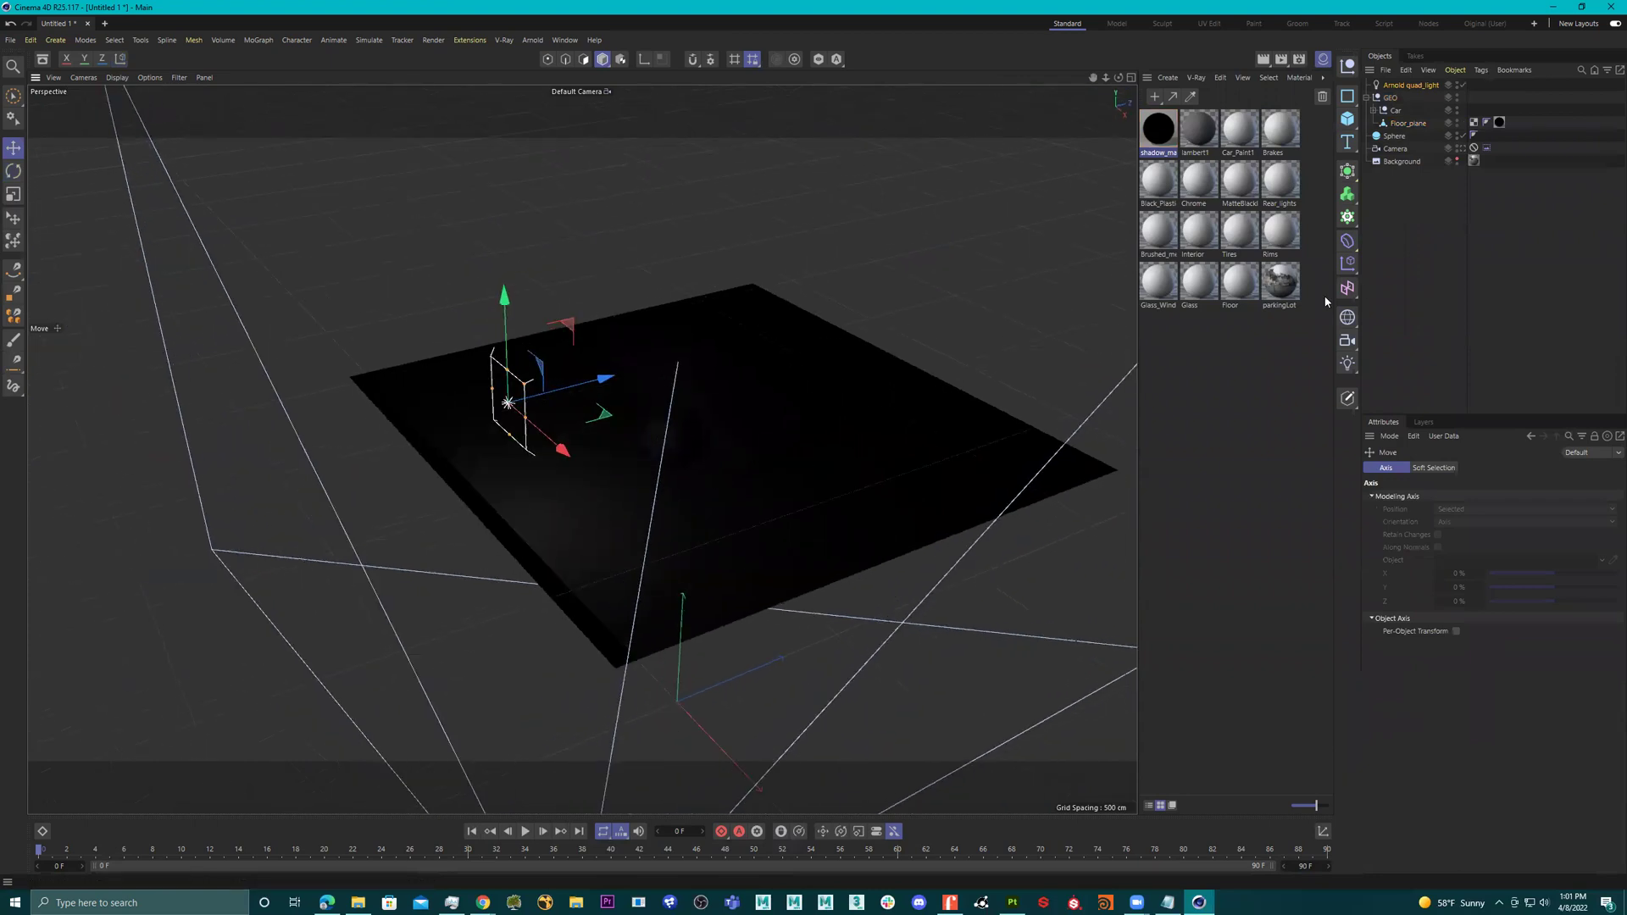
left_click(1457, 149)
left_click_drag(771, 356, 583, 311, "alt")
left_click_drag(489, 247, 541, 283)
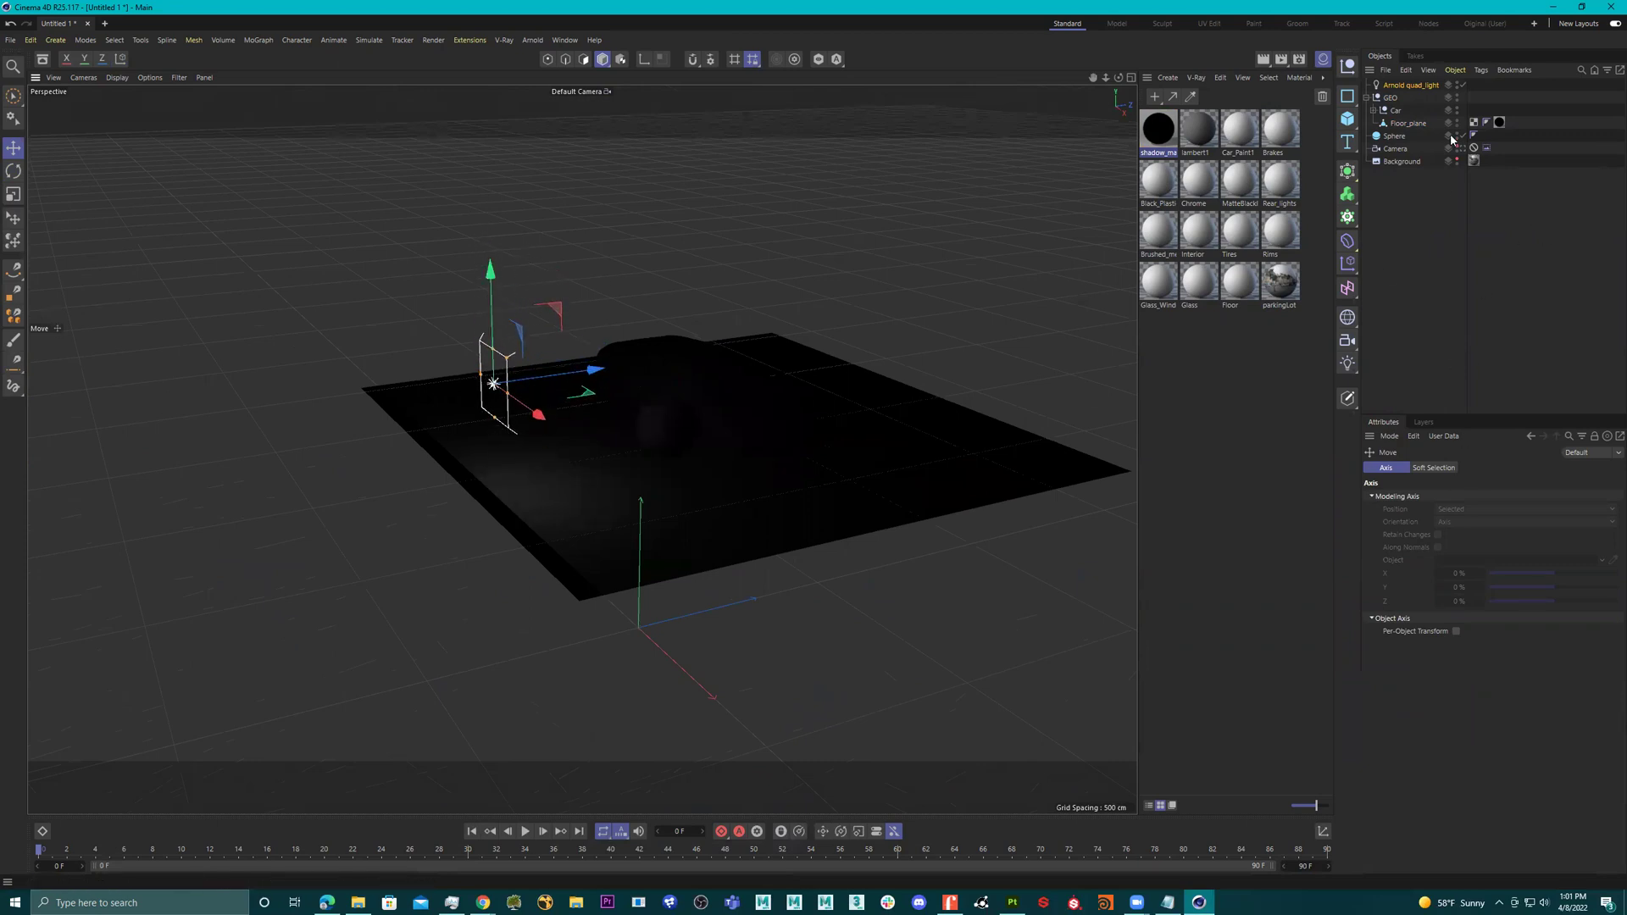
Raise the Arnold quad_light's Exposure to 5.
left_click(1410, 85)
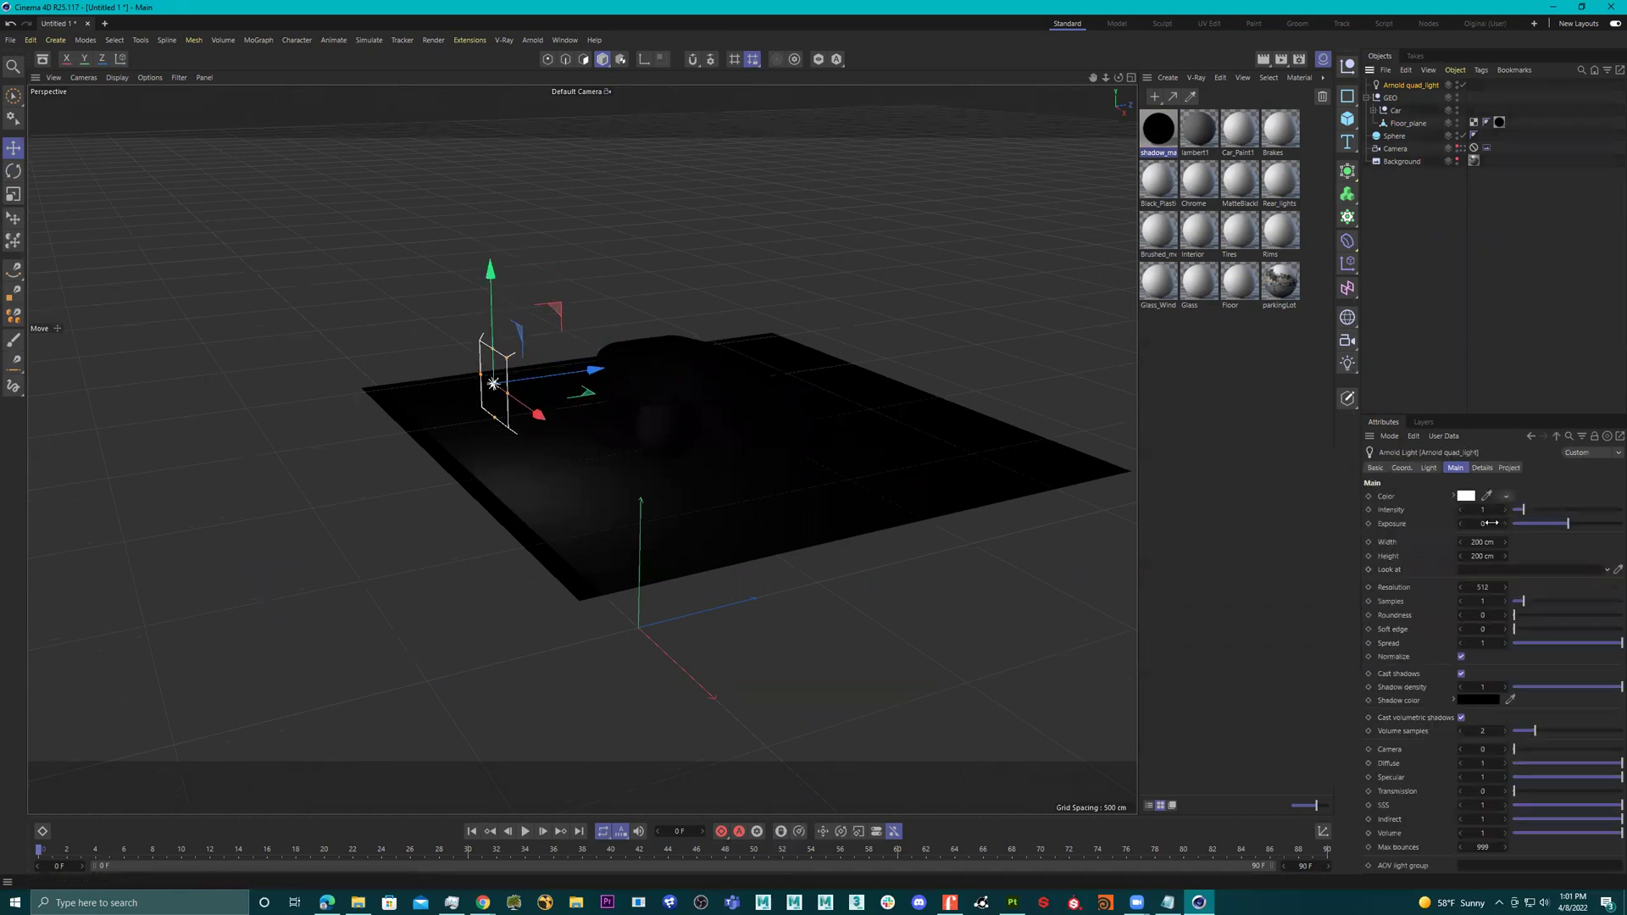
left_click_drag(1547, 524, 1621, 524)
left_click_drag(1012, 455, 644, 432, "alt")
key("r")
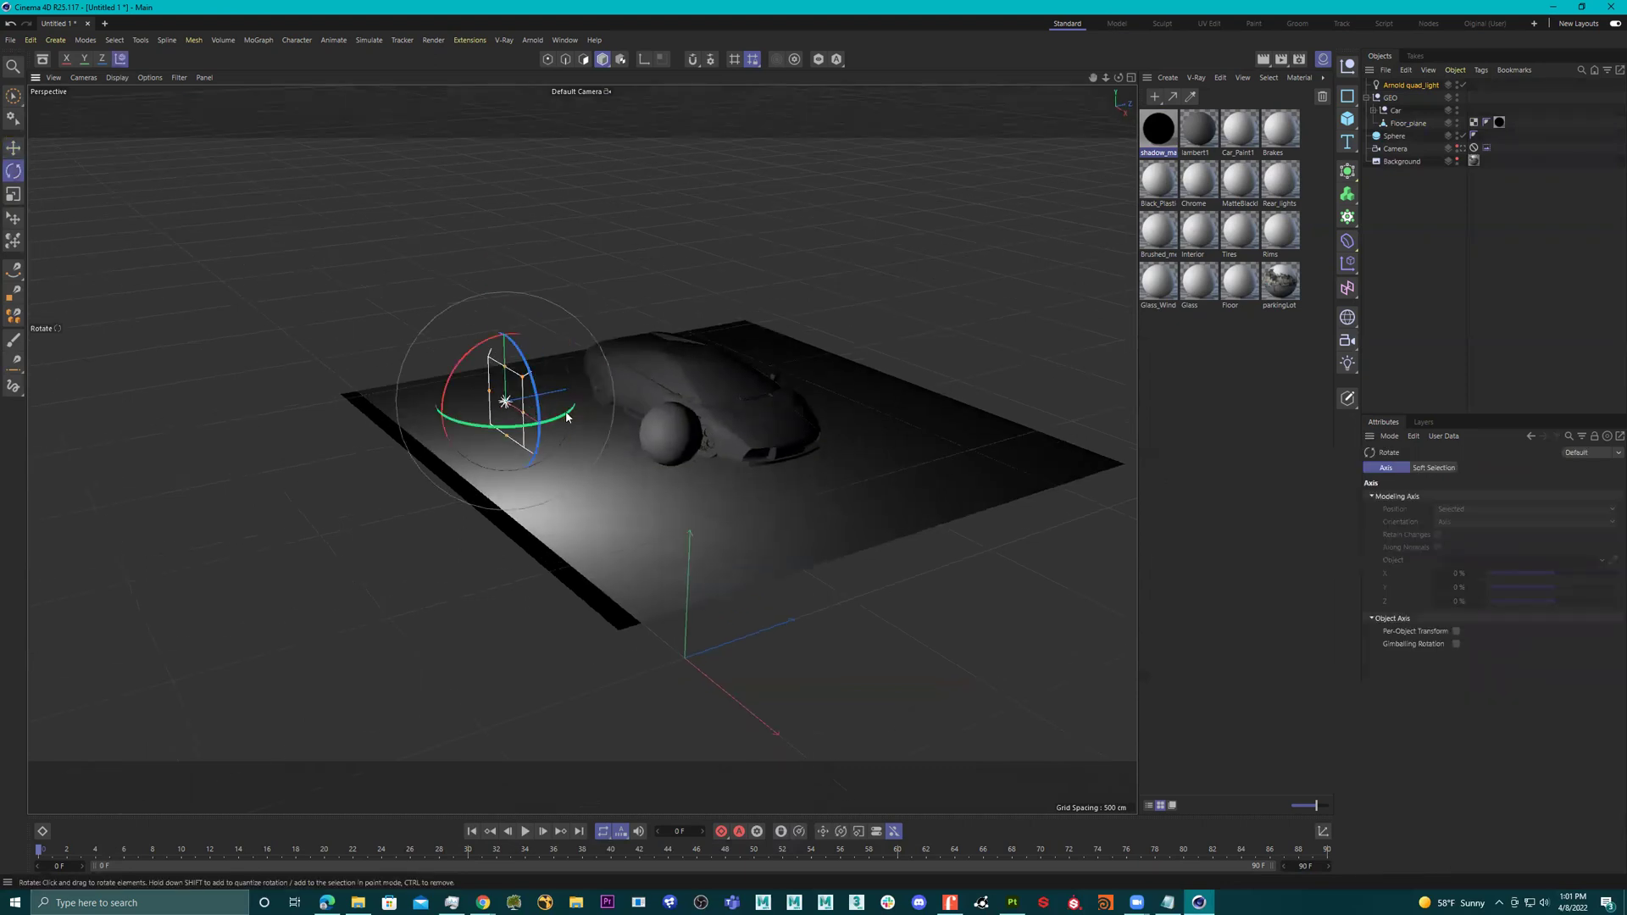
left_click_drag(520, 419, 618, 352, "alt")
Lift the quad light panel higher above the floor and tilt it toward the car.
key("e")
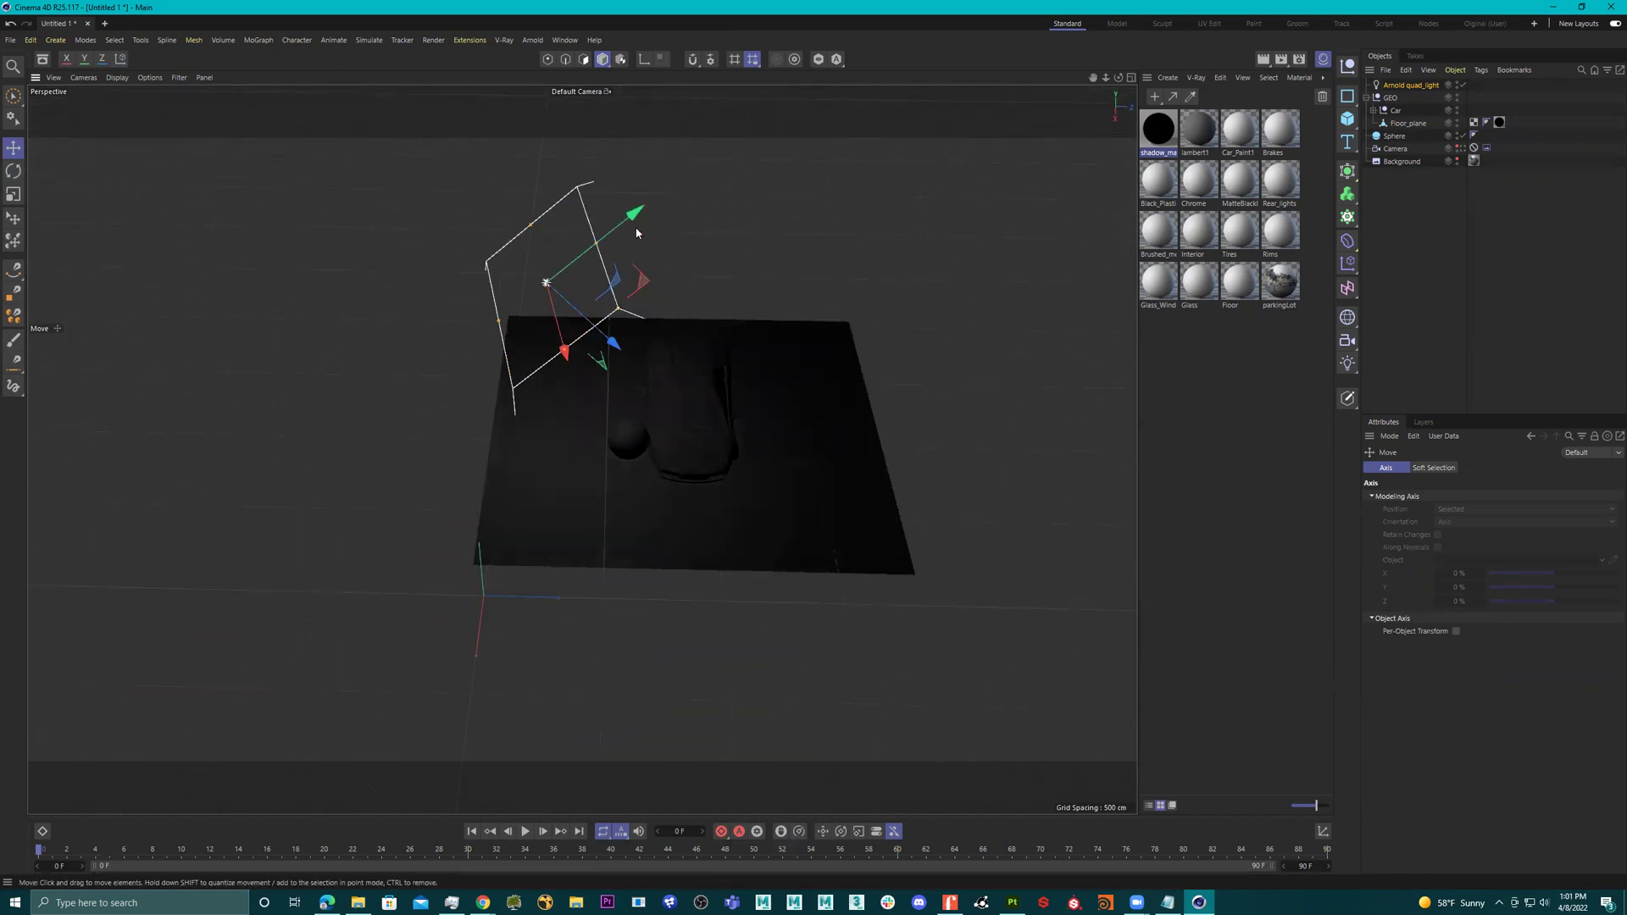
left_click_drag(637, 233, 711, 188)
key("r")
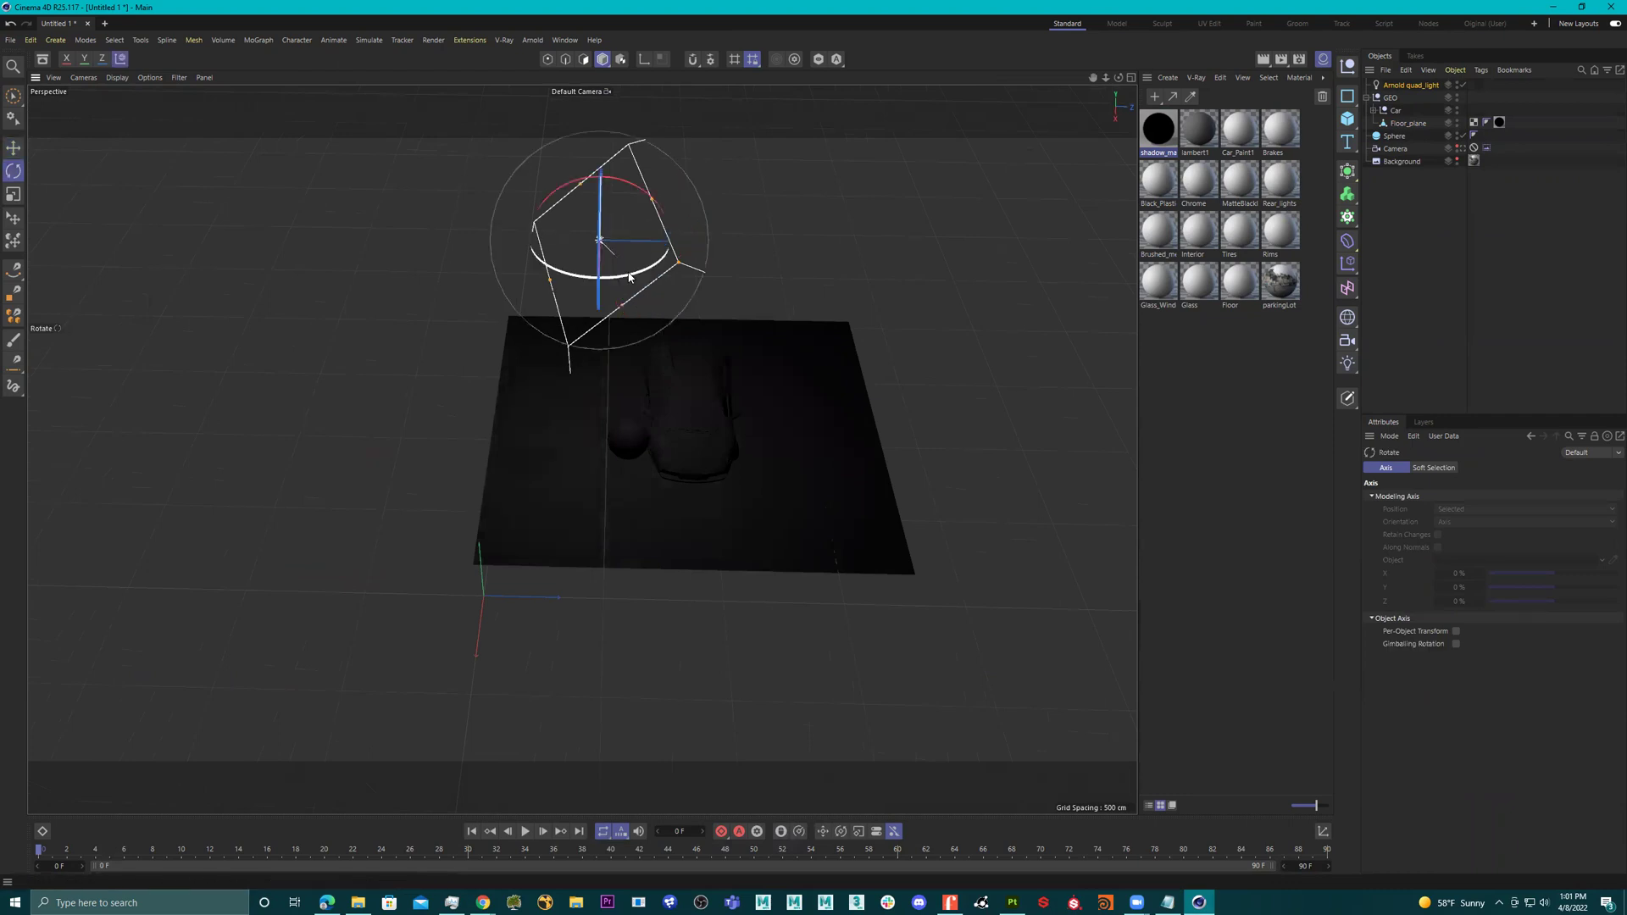
left_click_drag(628, 275, 597, 254)
Widen and heighten the light panel, then move it further up and across the floor.
left_click_drag(703, 247, 726, 251)
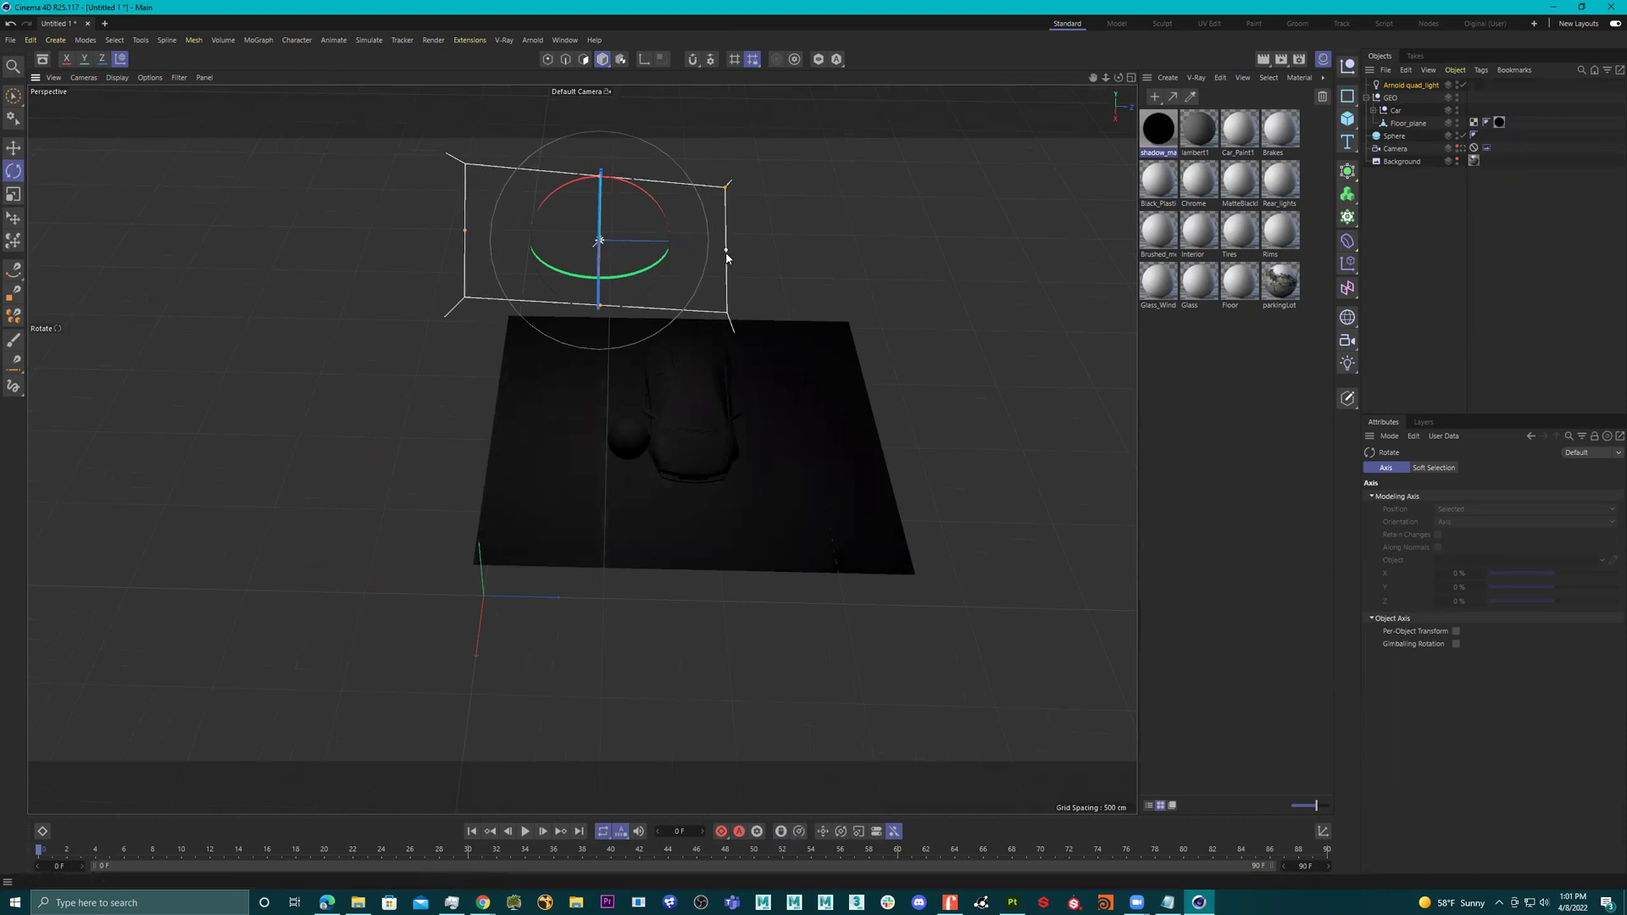
left_click_drag(599, 172, 710, 313)
key("e")
left_click_drag(641, 354, 763, 297)
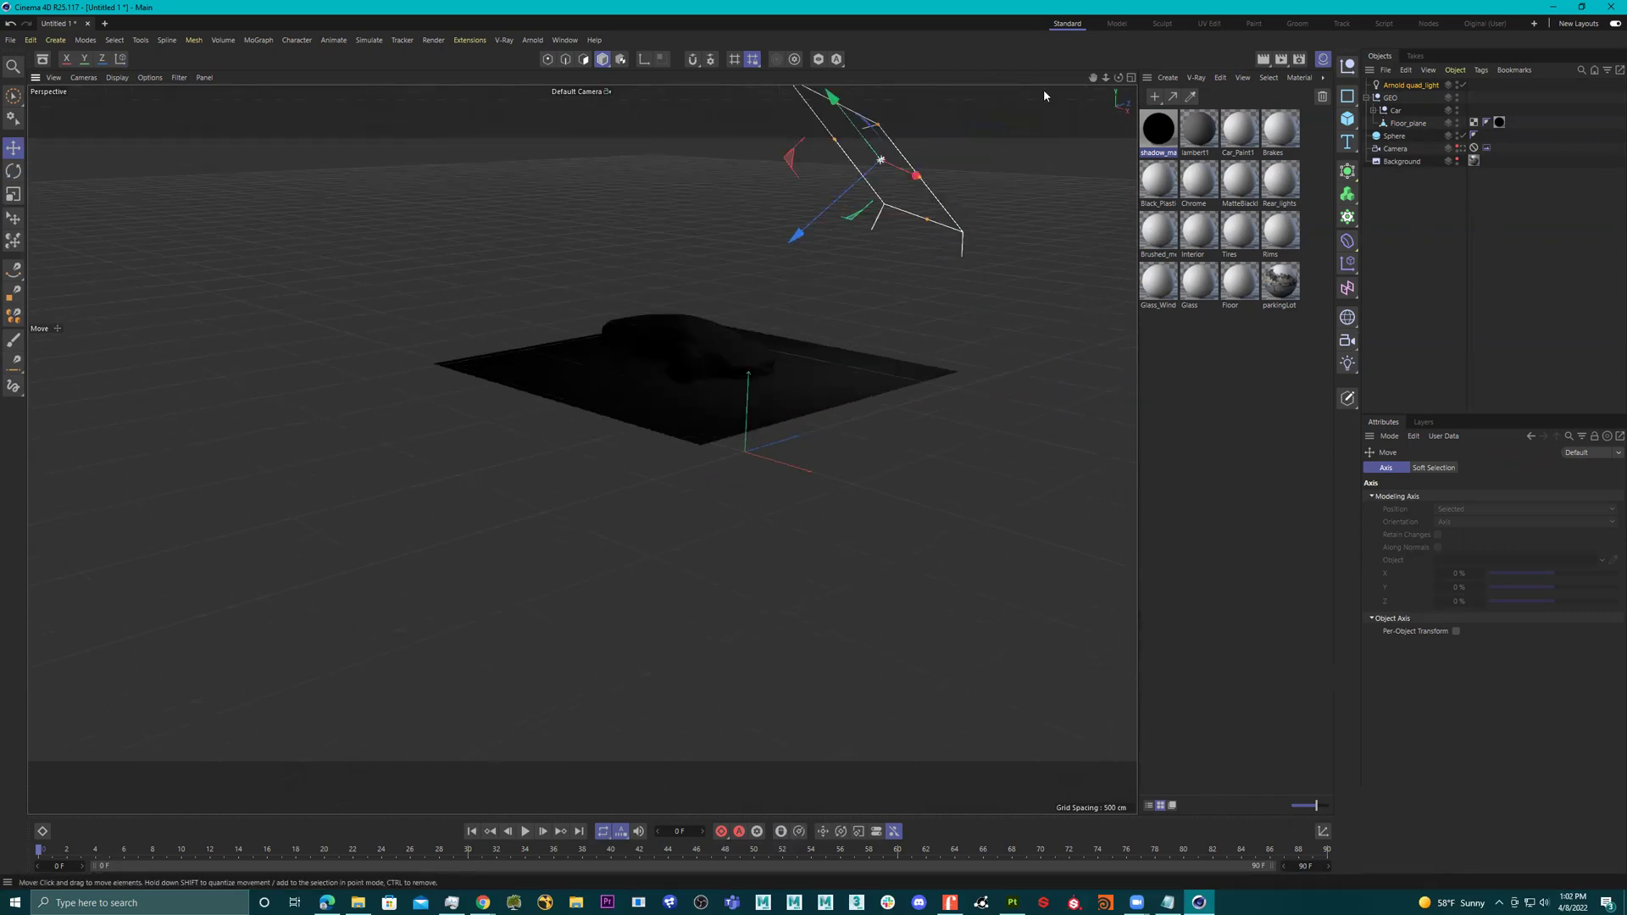
Open the Arnold IPR window, move it left, and render through the scene Camera.
left_click(565, 40)
mouse_move(532, 40)
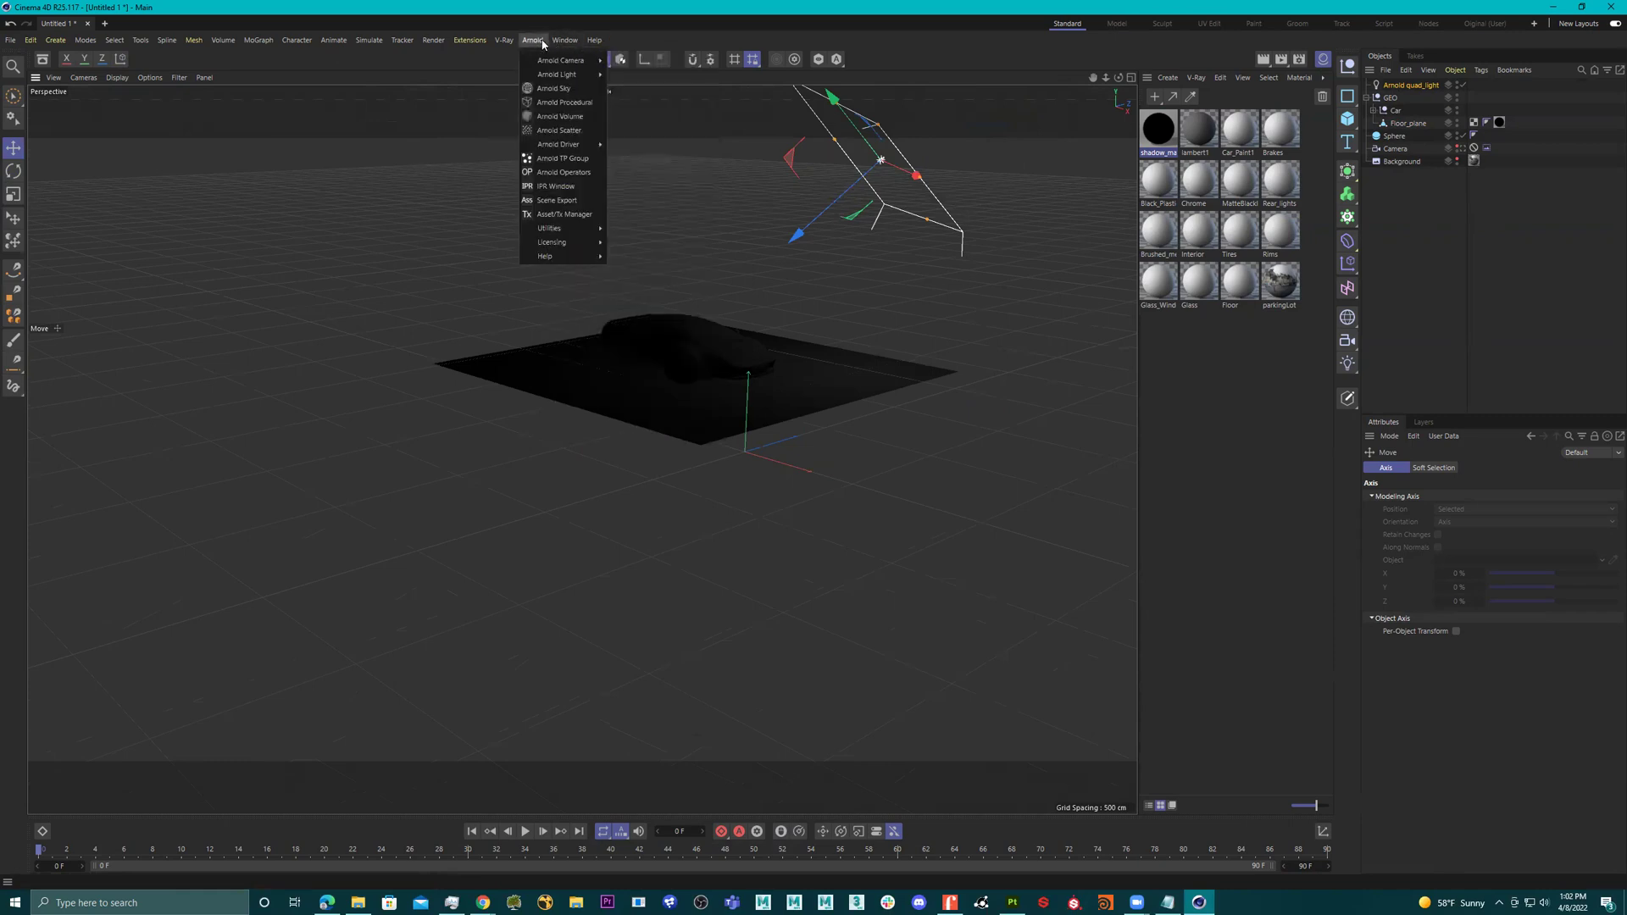
left_click(559, 187)
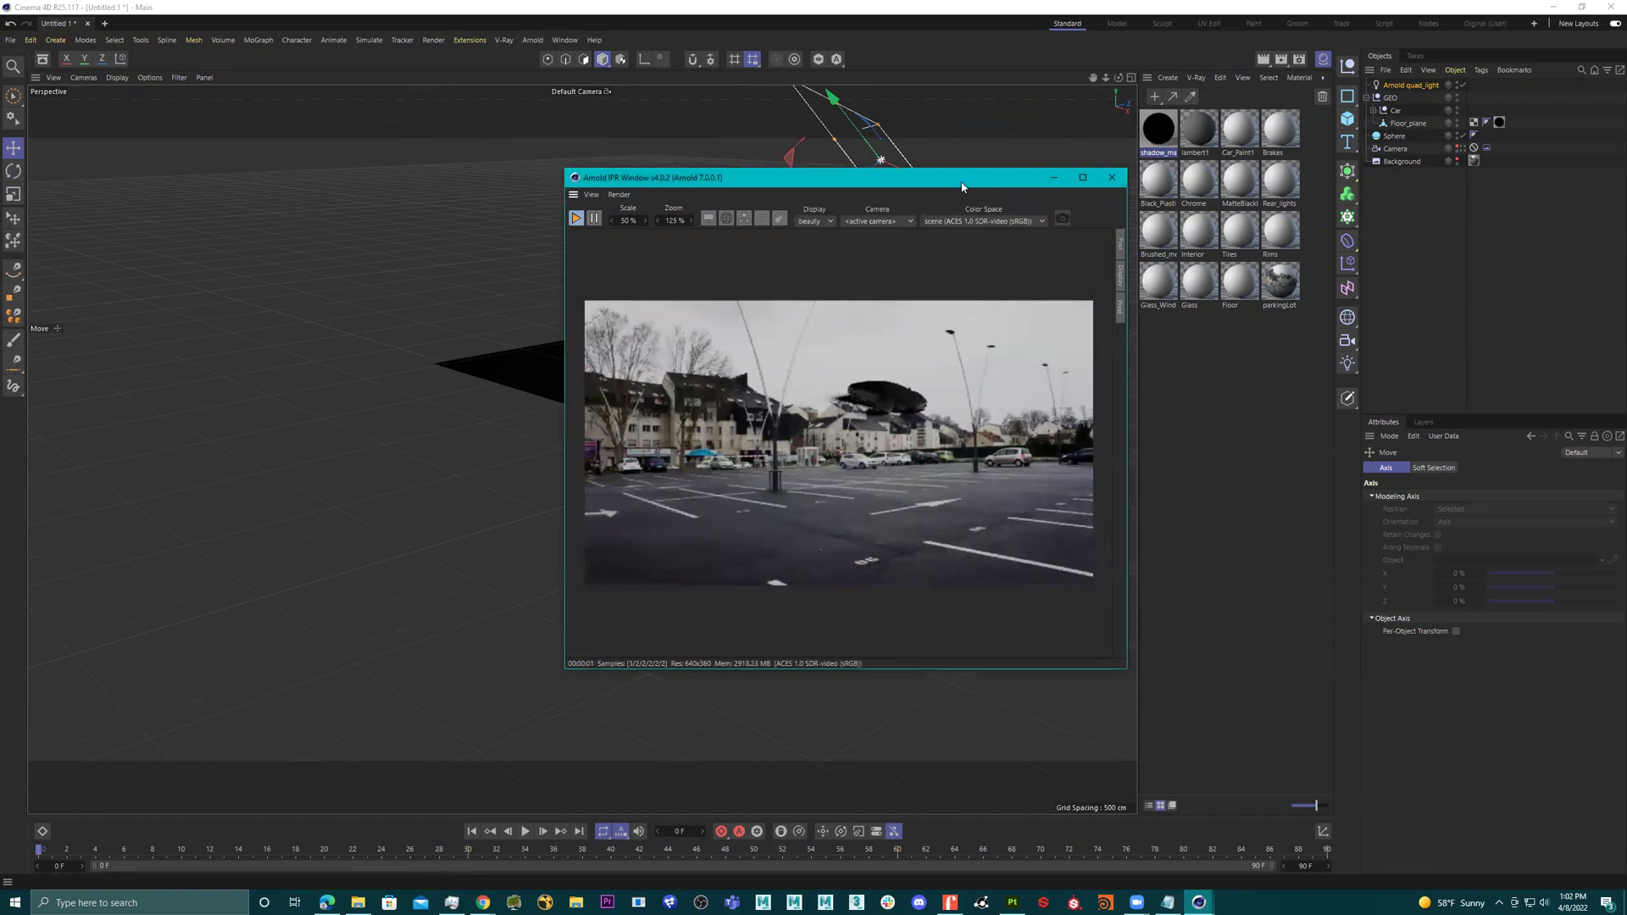
left_click_drag(962, 187, 582, 194)
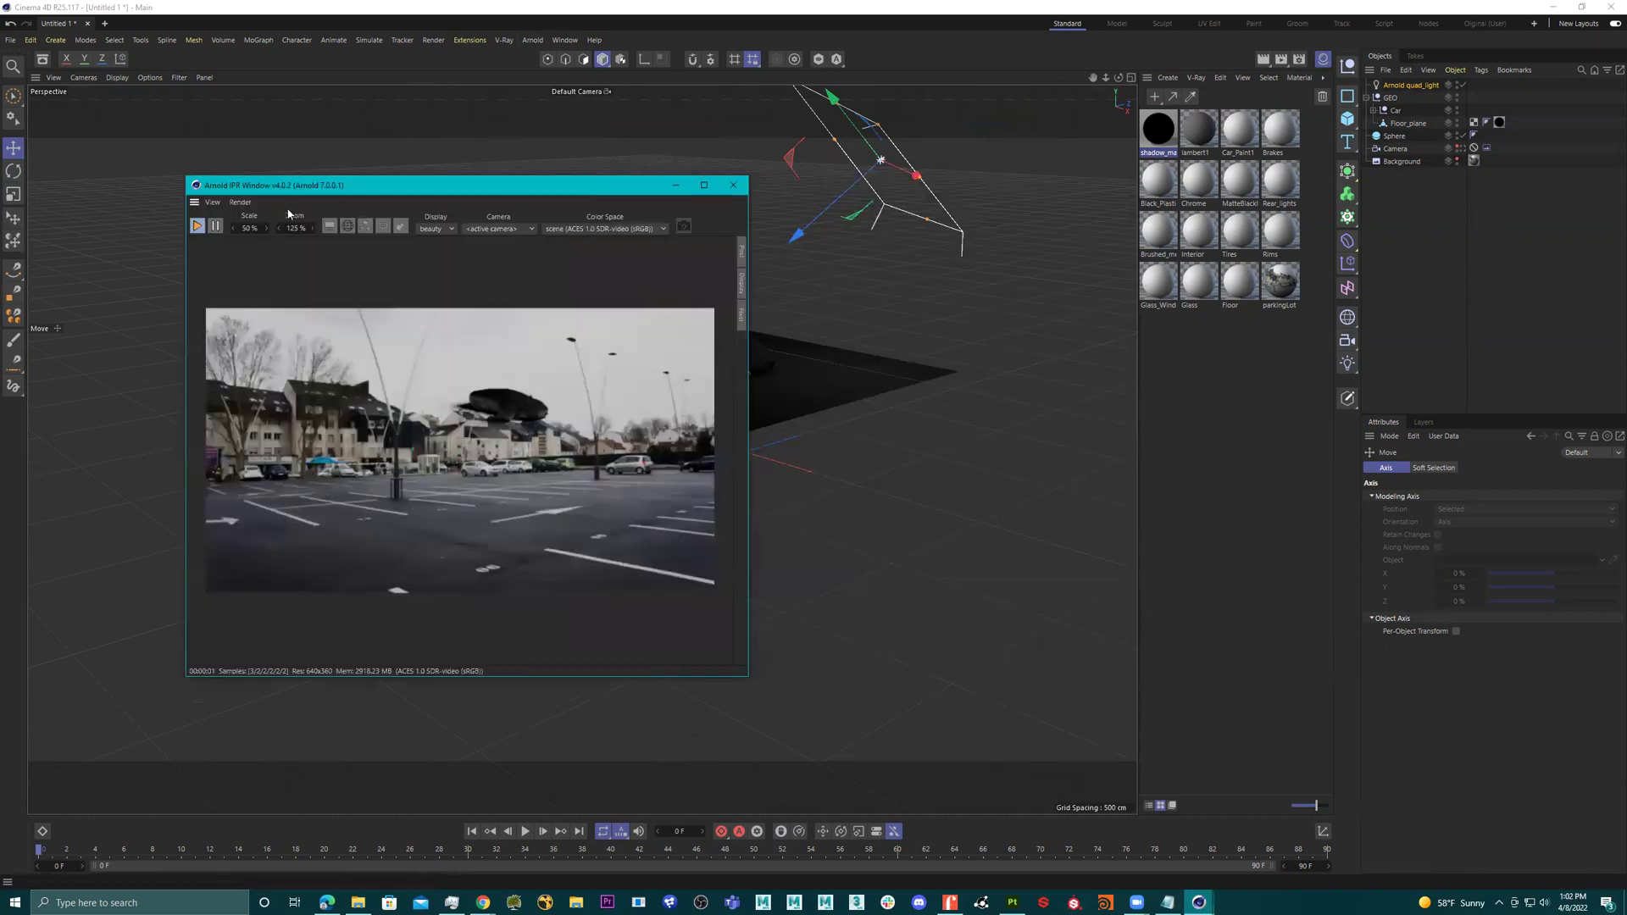
left_click(525, 229)
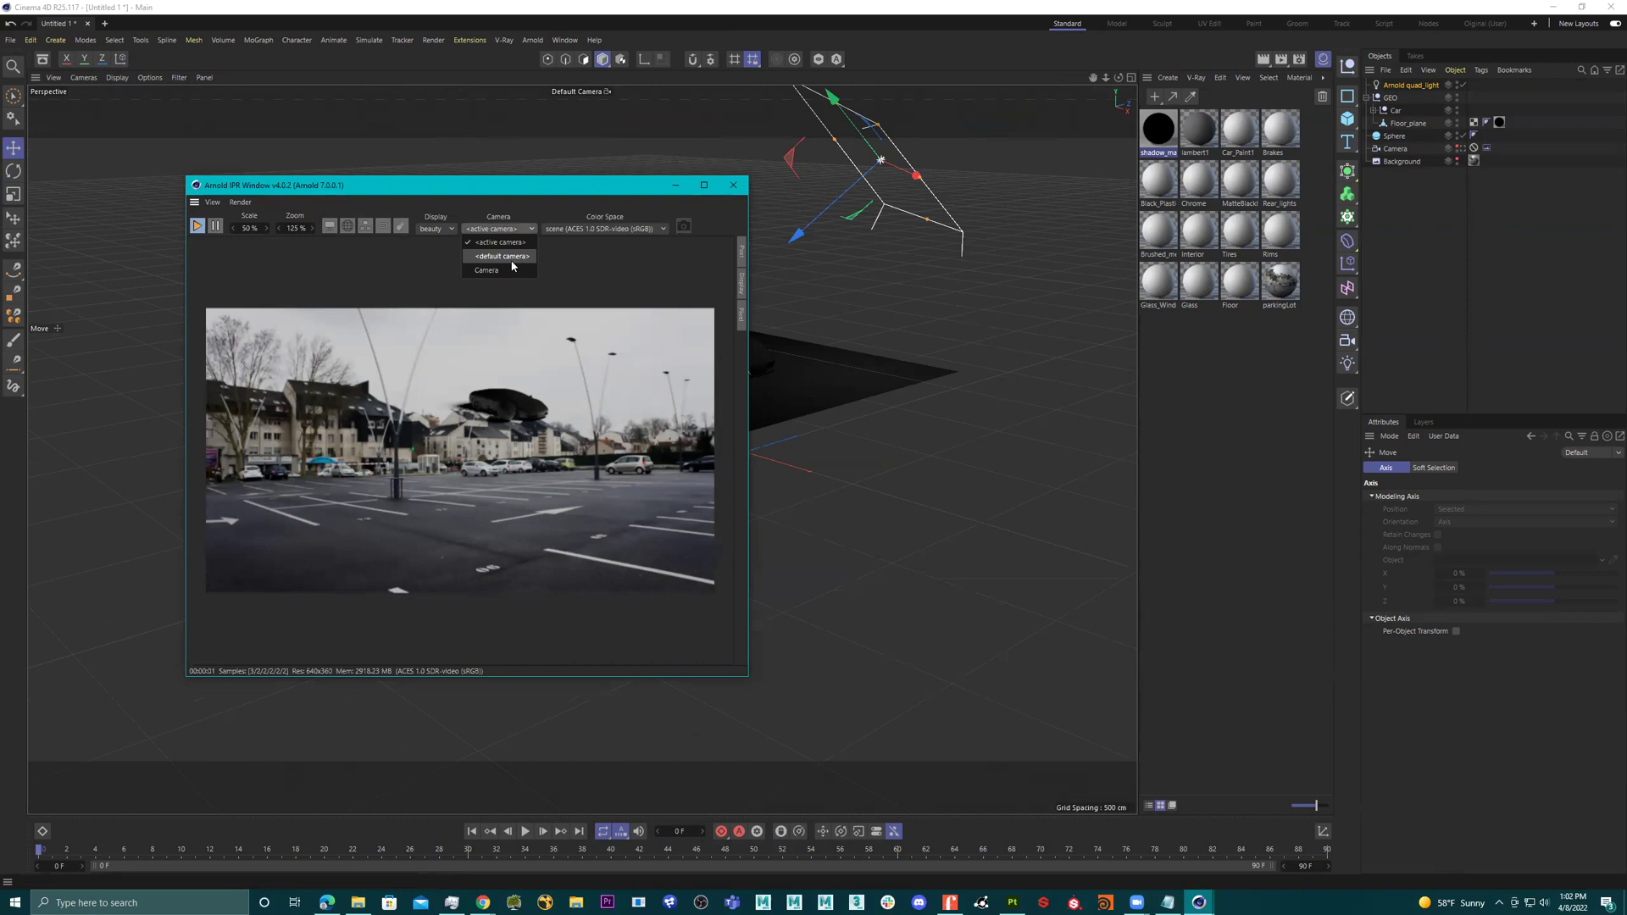
left_click(501, 269)
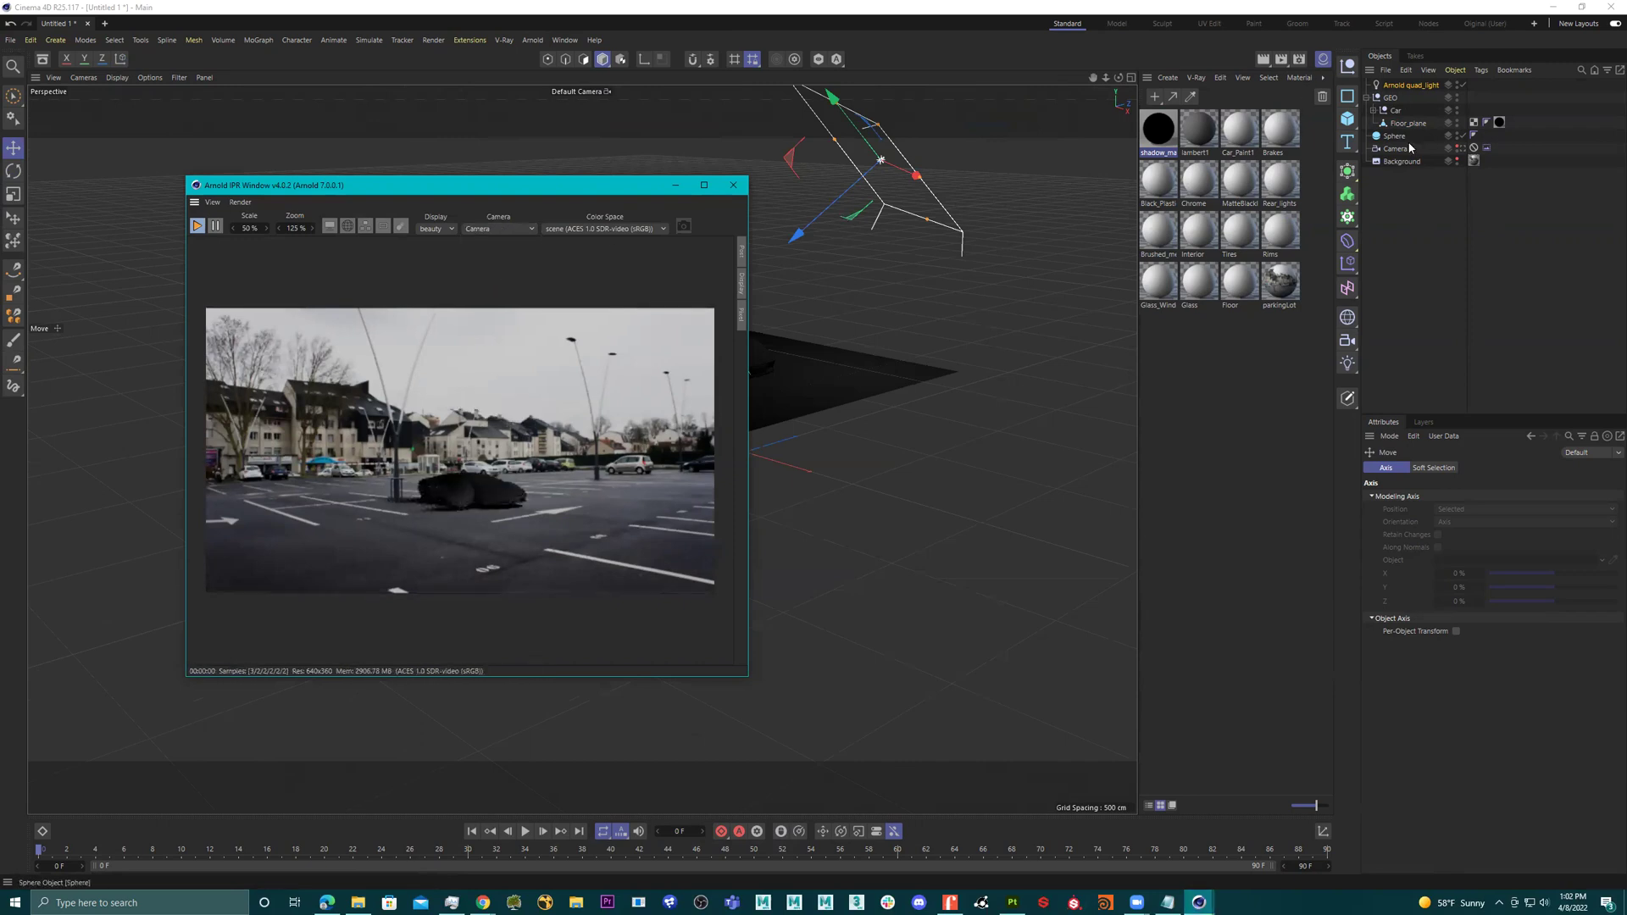